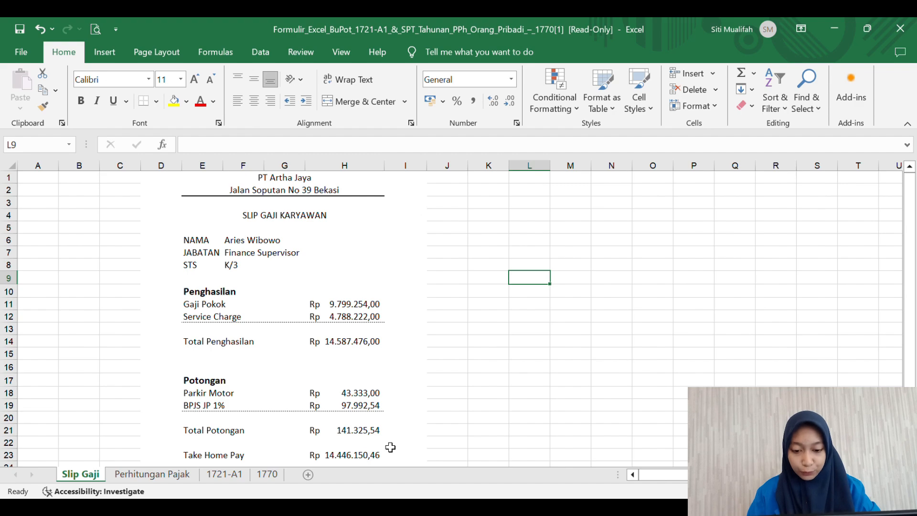
# Step: Go to the Perhitungan Pajak sheet to view the PPh 21 calculation
pyautogui.scroll(-2, 447, 431)
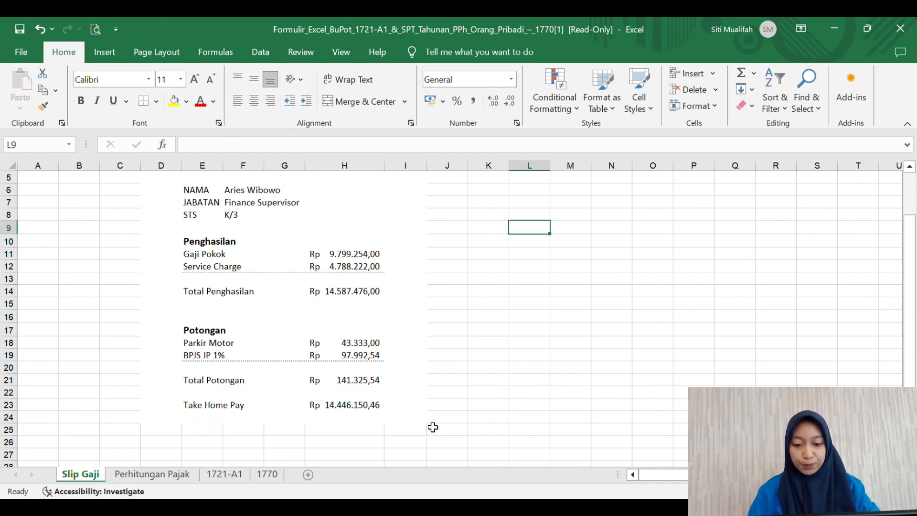
pyautogui.click(169, 474)
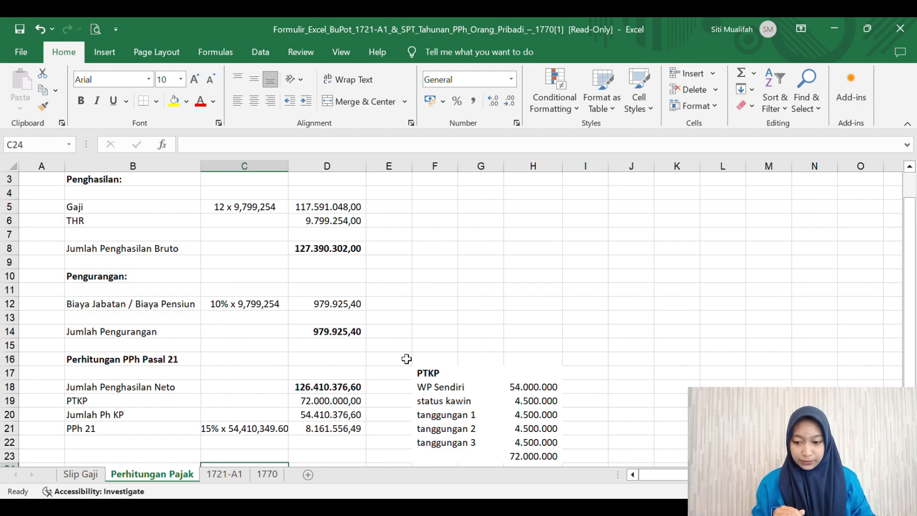
# Step: Inspect the gross income (D8), total deductions (D14) and net income (D18) formulas and the PTKP row
pyautogui.scroll(-1, 406, 359)
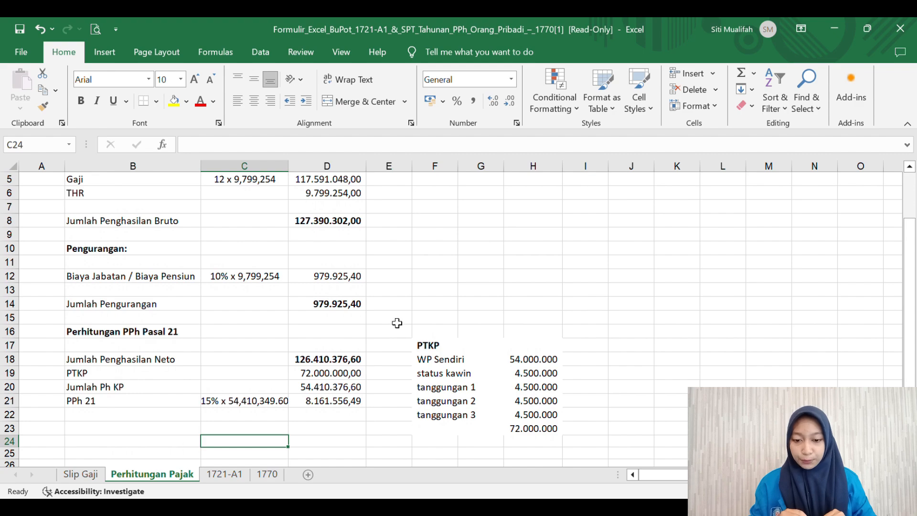
pyautogui.click(343, 227)
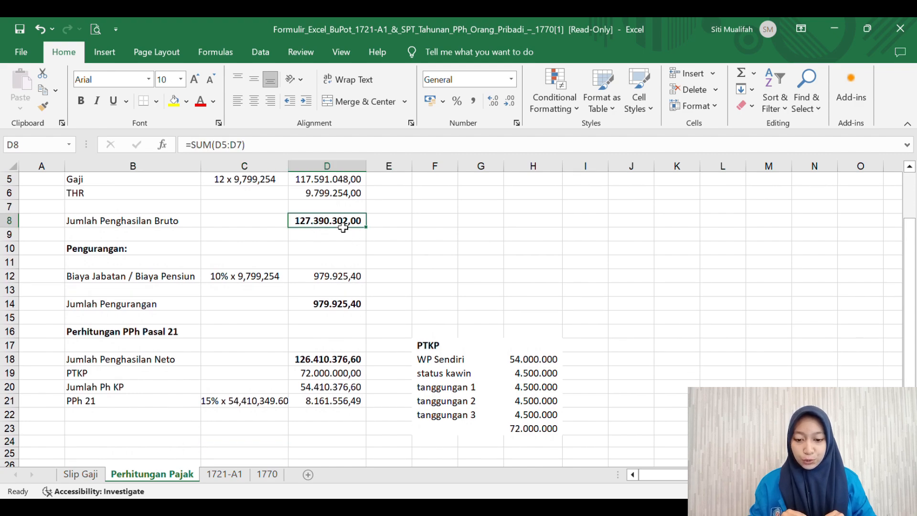
pyautogui.click(358, 306)
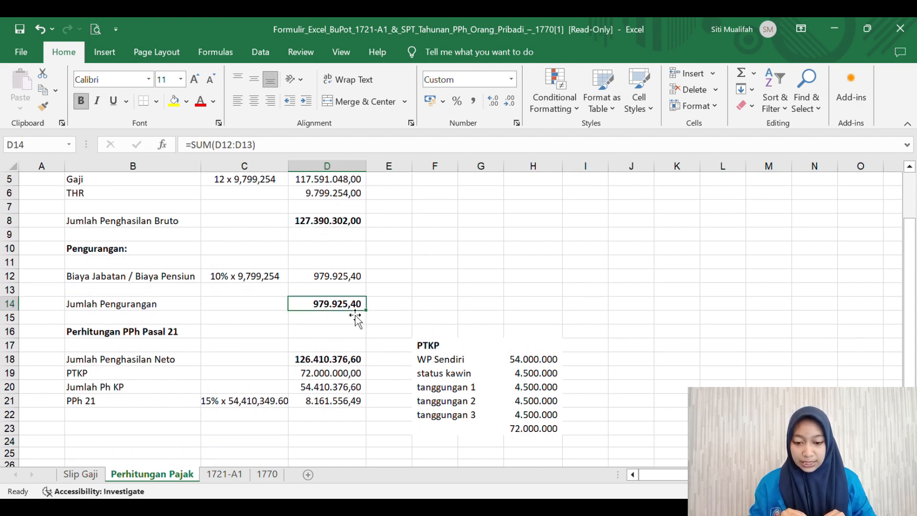
pyautogui.click(352, 365)
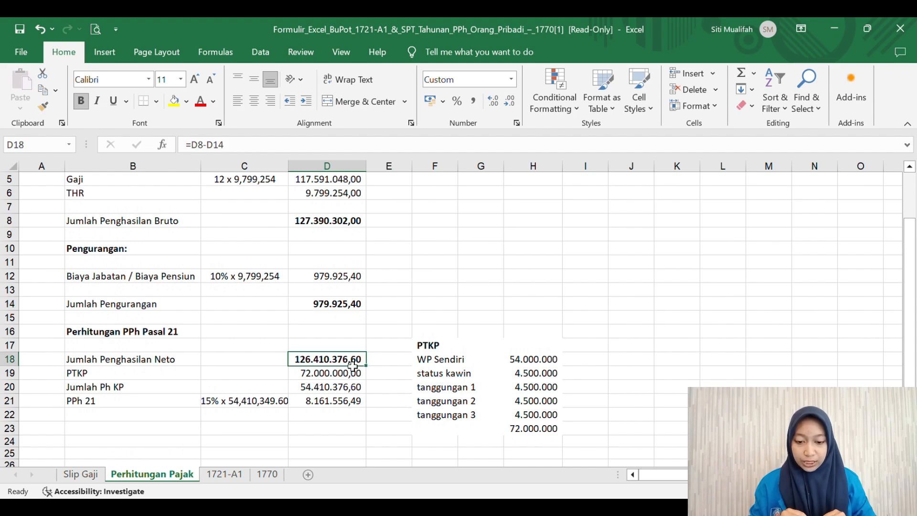
pyautogui.click(178, 379)
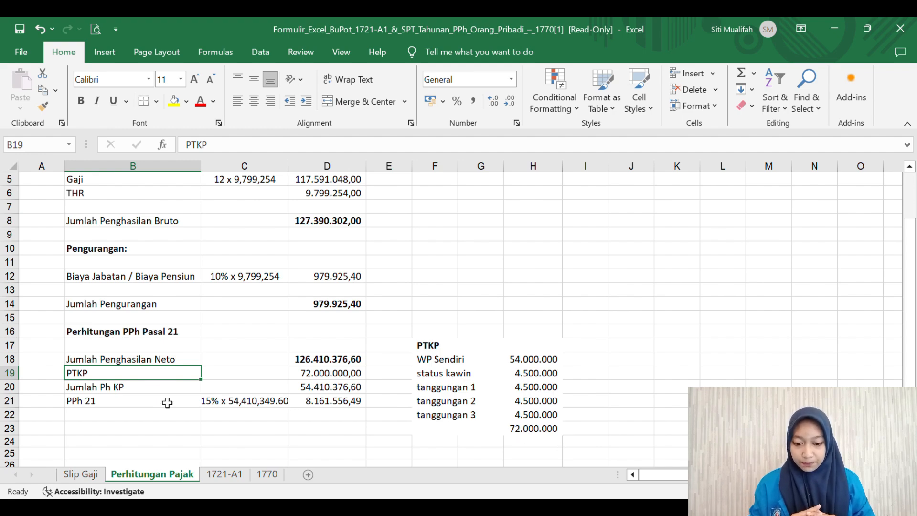
# Step: Verify the D20 taxable income formula against D18 and D19, then move to the 1721-A1 sheet
pyautogui.click(322, 391)
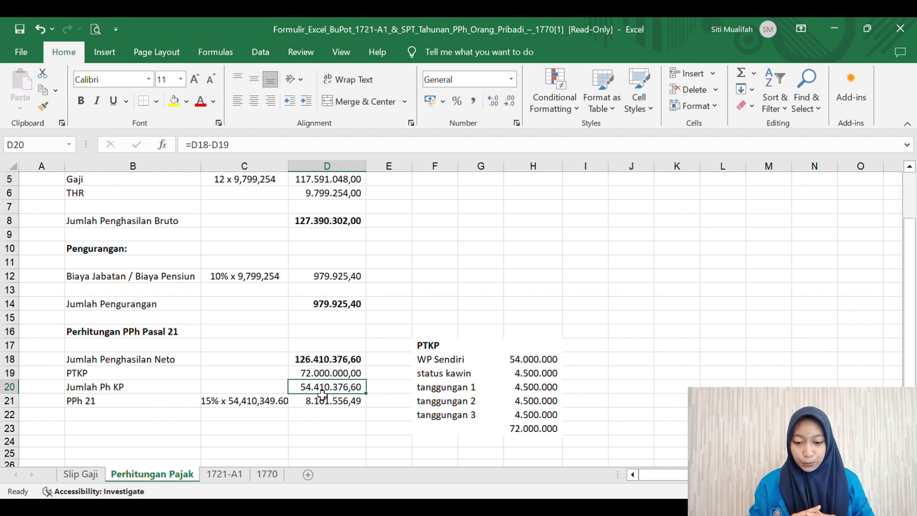
pyautogui.click(339, 366)
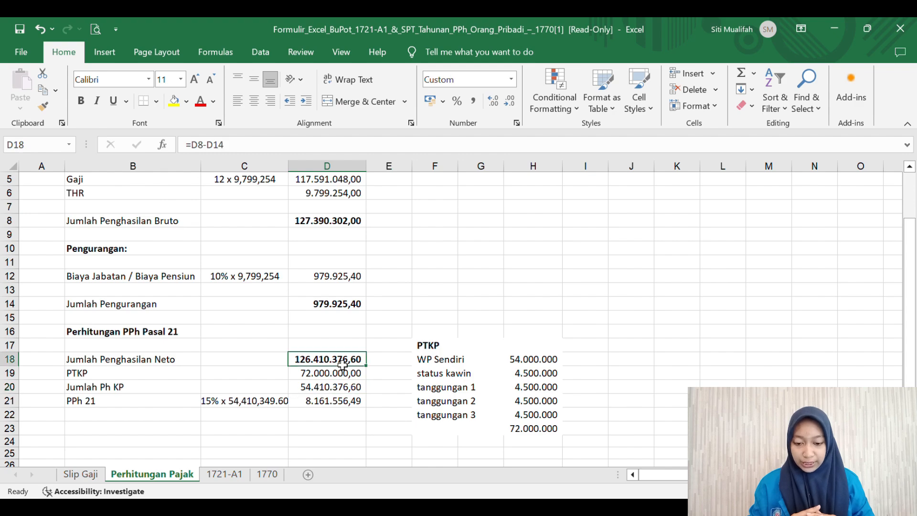
pyautogui.press('Down')
pyautogui.click(337, 387)
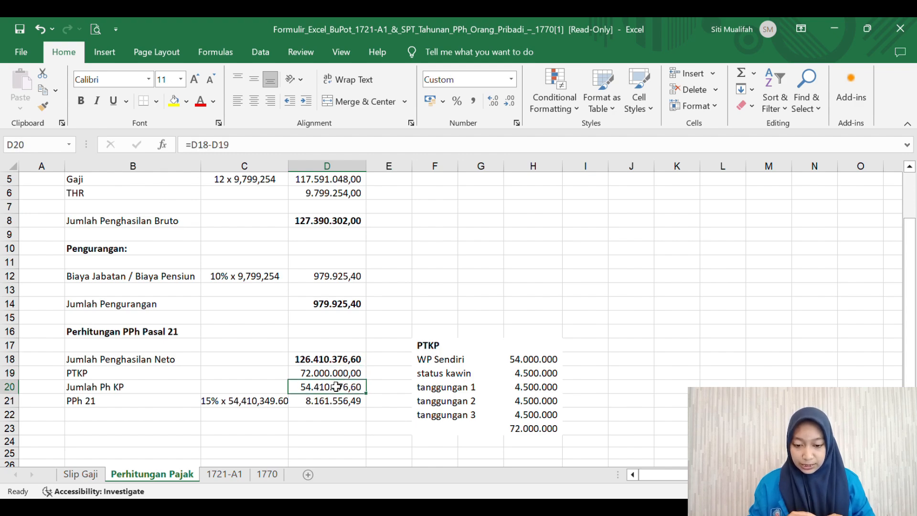
pyautogui.doubleClick(336, 391)
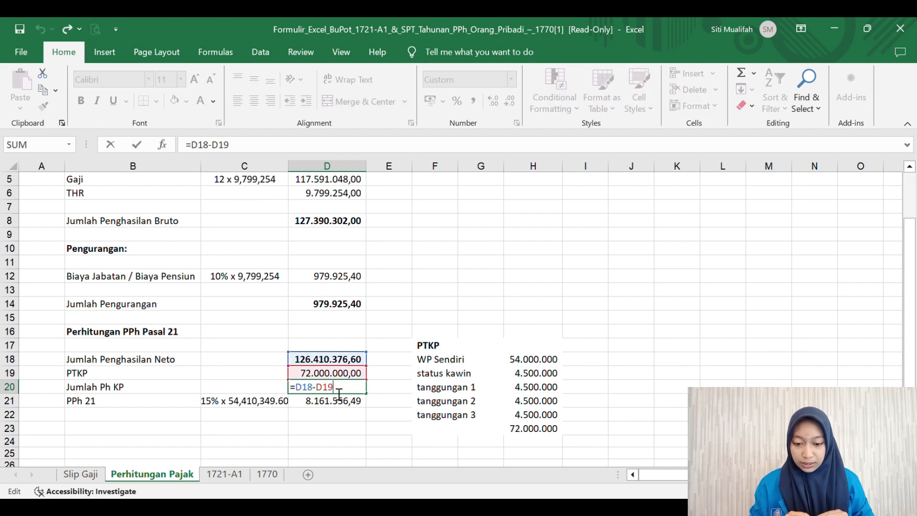
pyautogui.click(386, 393)
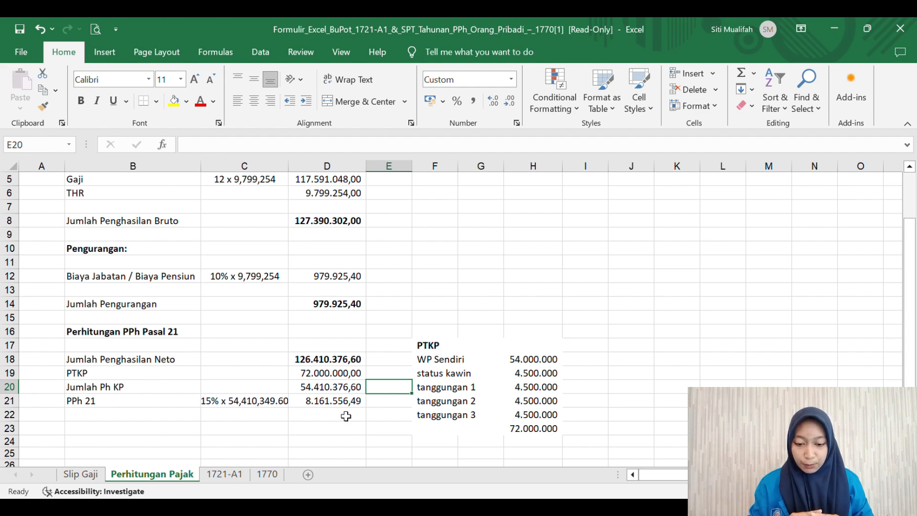
pyautogui.hotkey('ctrl', 'pagedown')
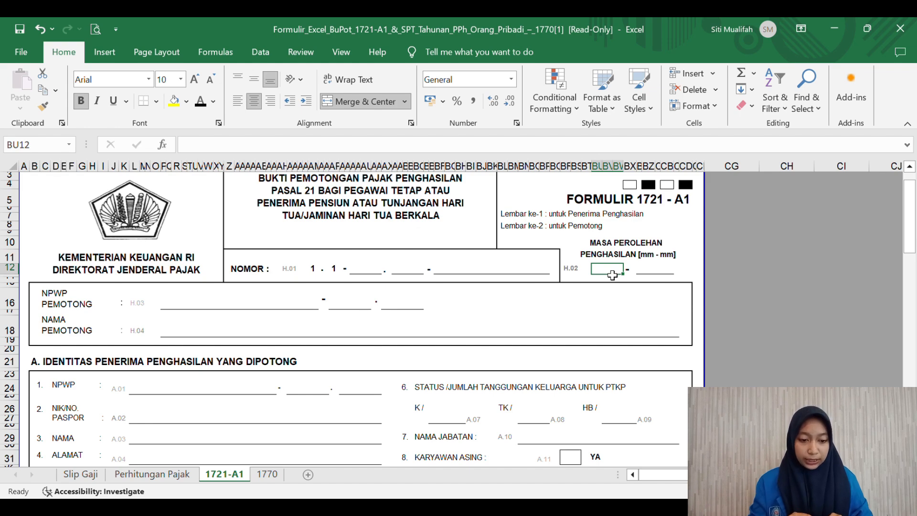
# Step: Set the income period on the 1721-A1 form to months 01 through 12
pyautogui.write("'")
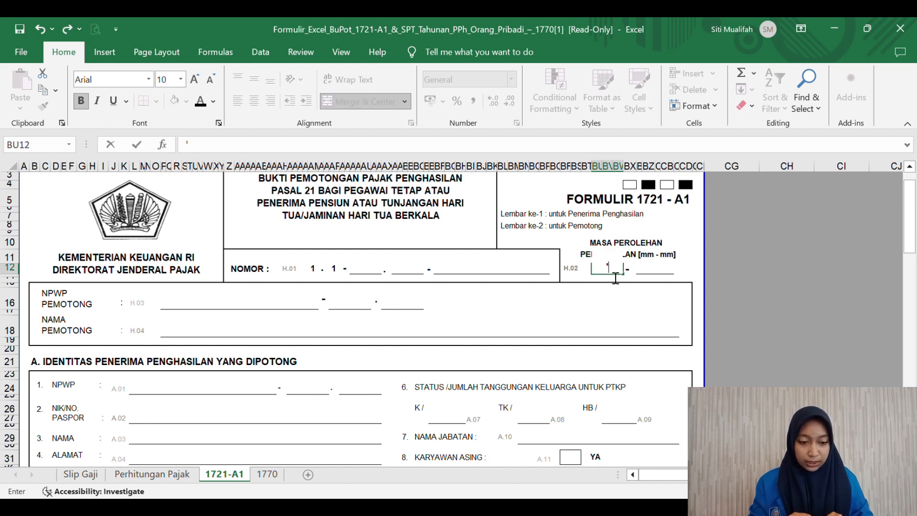
pyautogui.write('01')
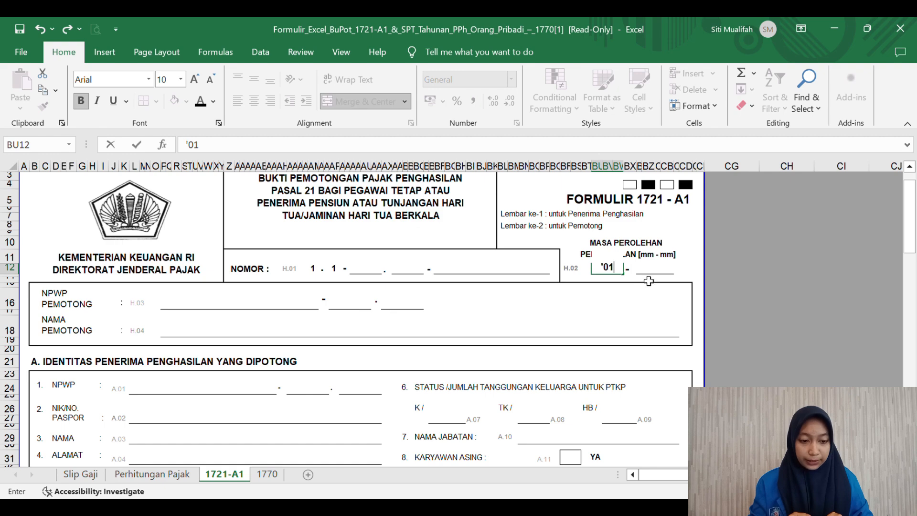
pyautogui.click(648, 270)
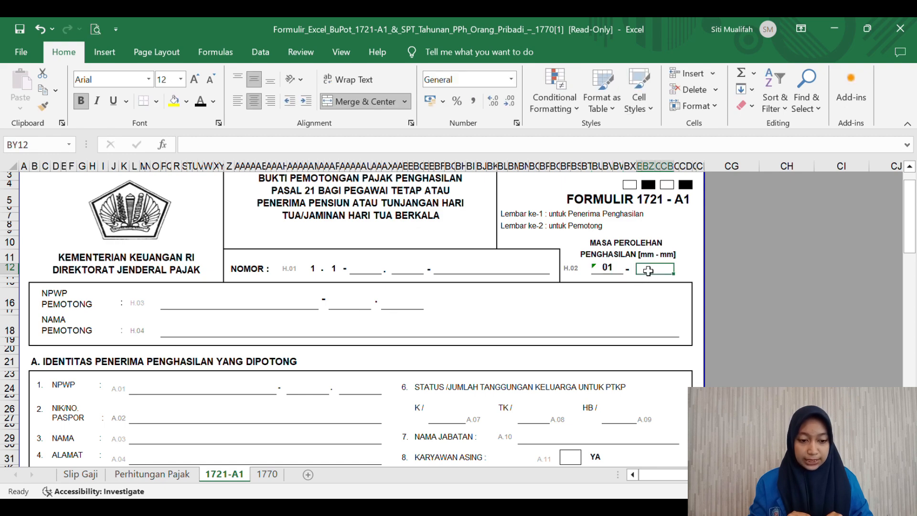
pyautogui.write('12')
pyautogui.press('Return')
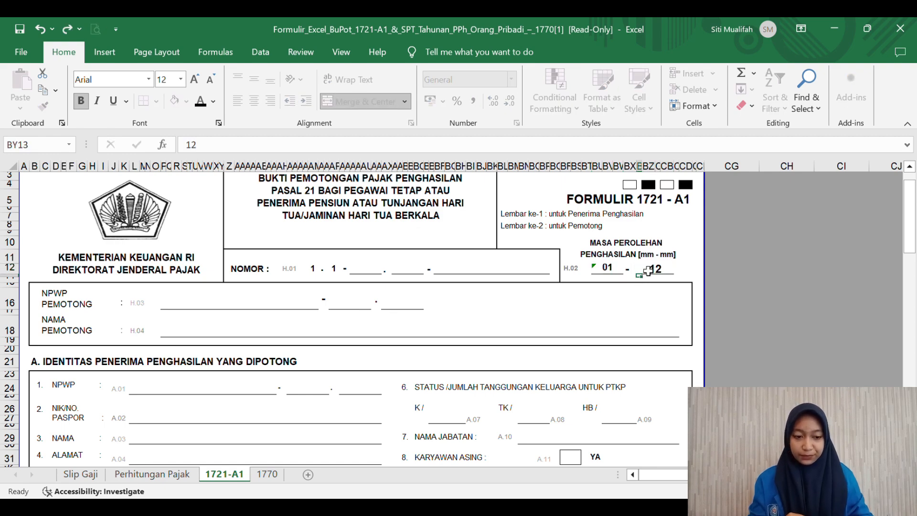
# Step: Fill the certificate number blanks with 12, 21 and the seven-digit sequence number
pyautogui.click(370, 273)
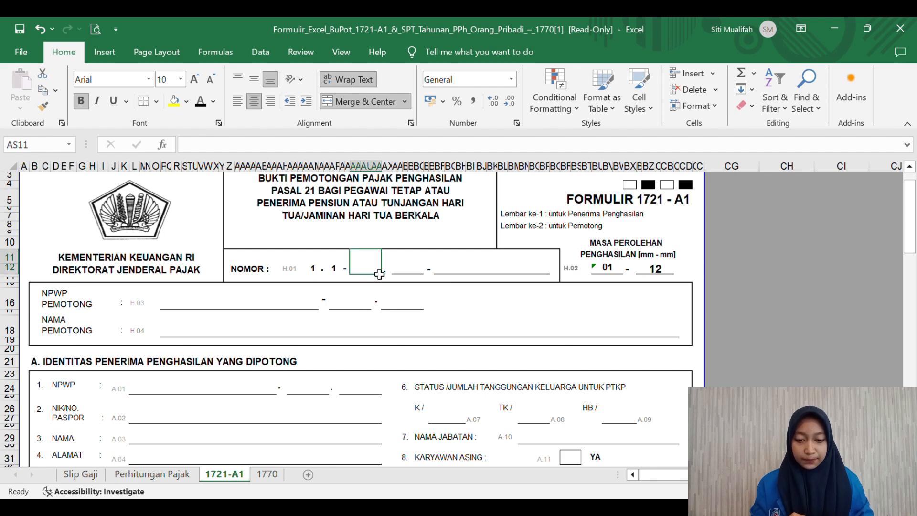
pyautogui.write('12')
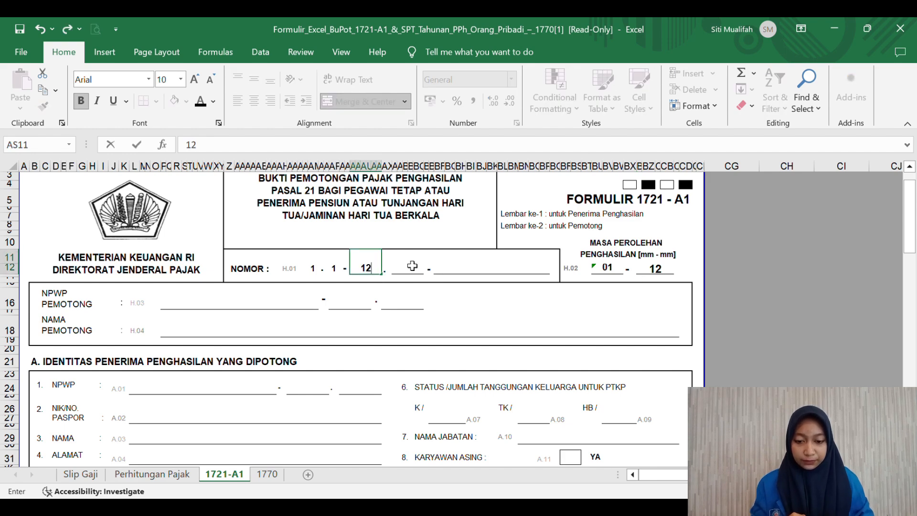
pyautogui.click(408, 268)
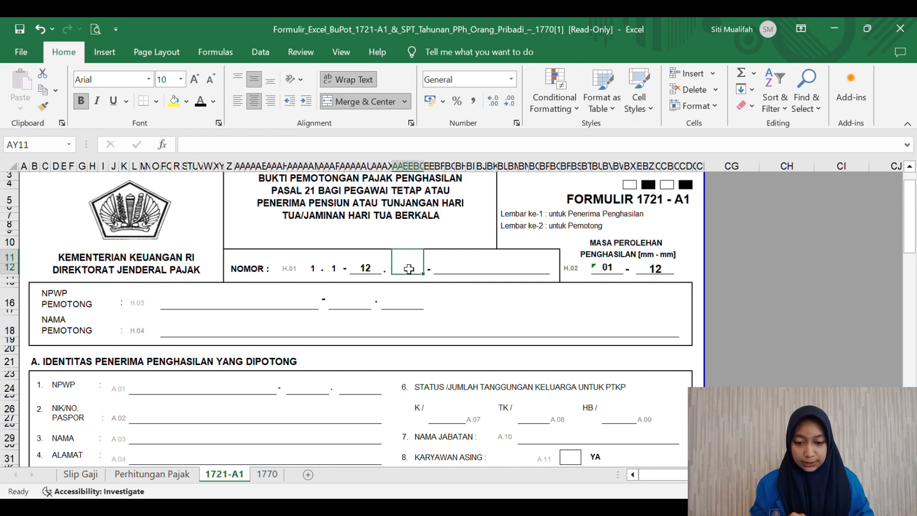
pyautogui.write('21')
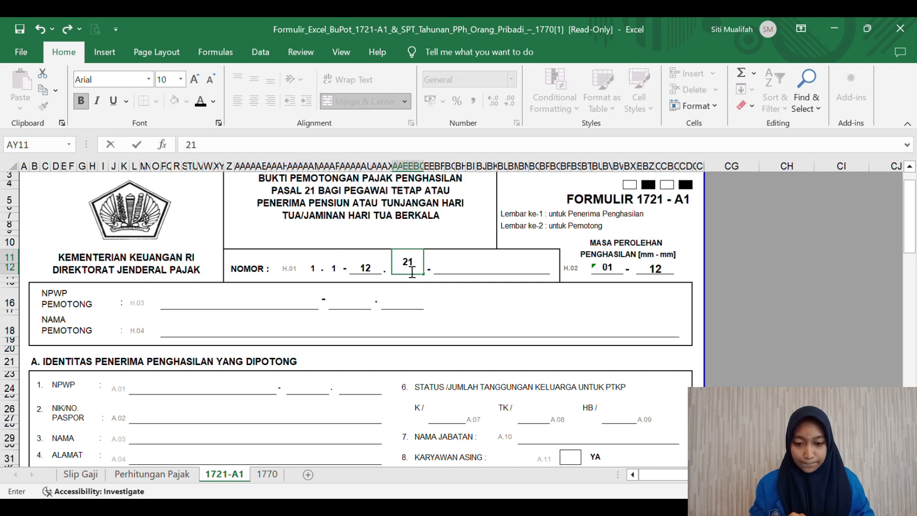
pyautogui.click(495, 266)
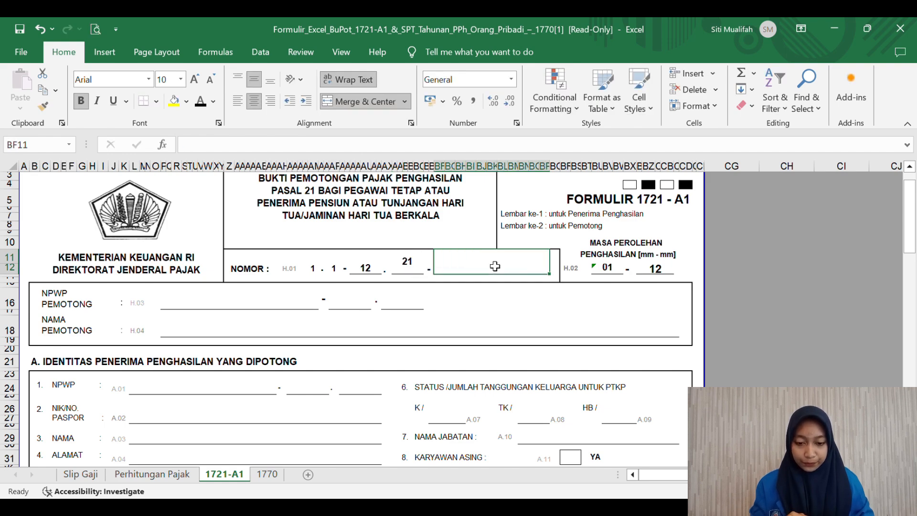
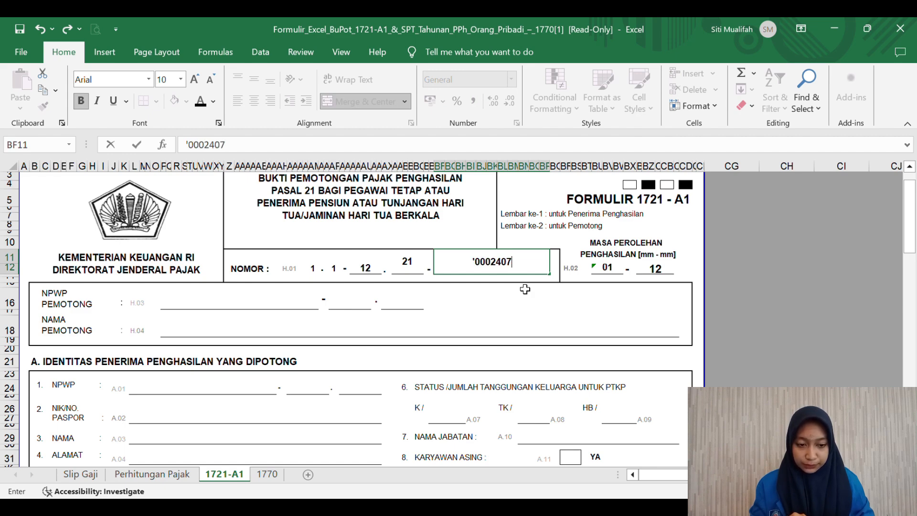
pyautogui.click(413, 266)
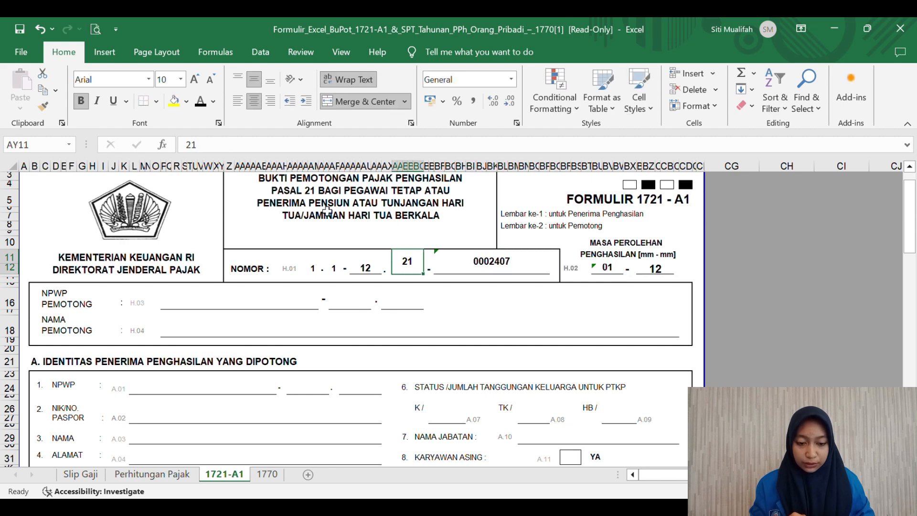
# Step: Enter the first part of the withholder's NPWP in its box
pyautogui.click(210, 301)
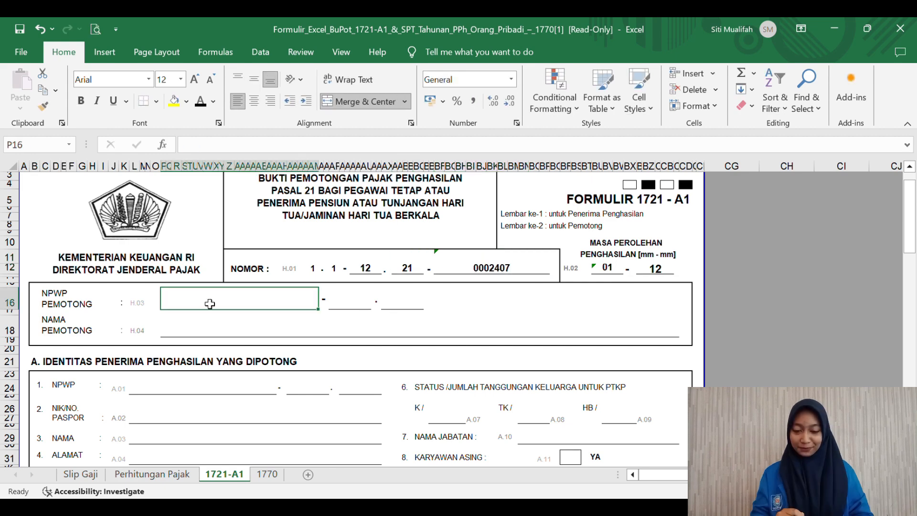
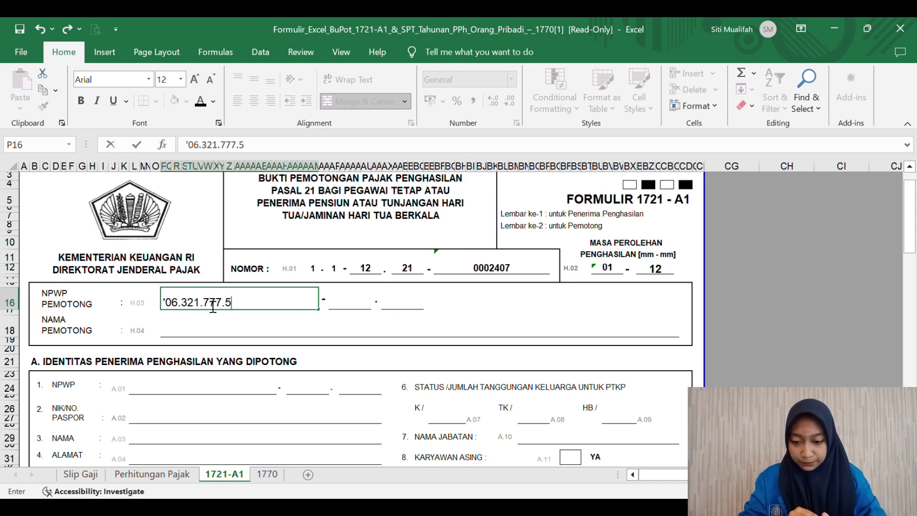
pyautogui.click(352, 308)
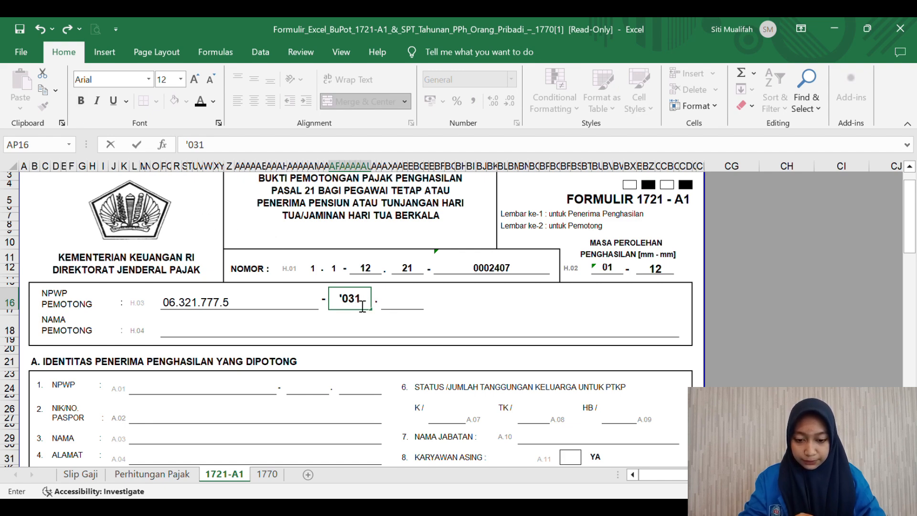
# Step: Fill the second and third withholder NPWP boxes, unbolding and bottom-aligning the second
pyautogui.moveTo(368, 300); pyautogui.dragTo(339, 302)
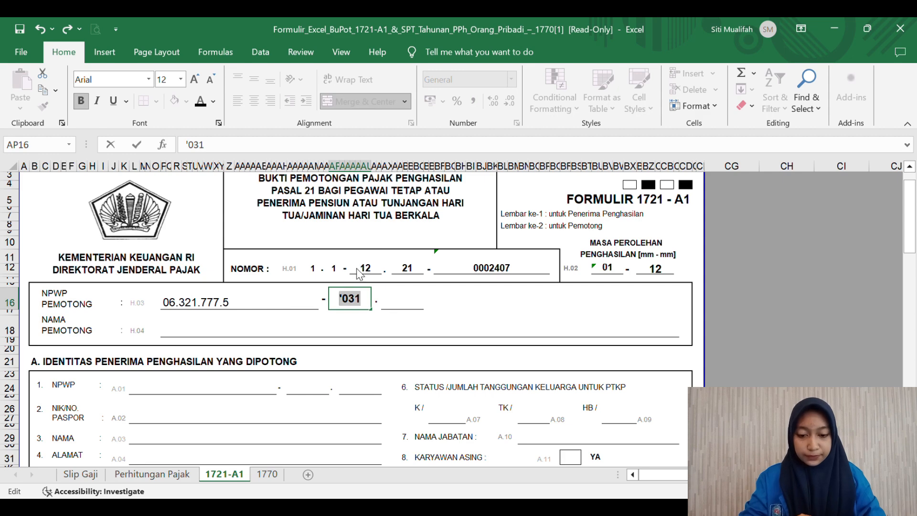
pyautogui.hotkey('ctrl', 'b')
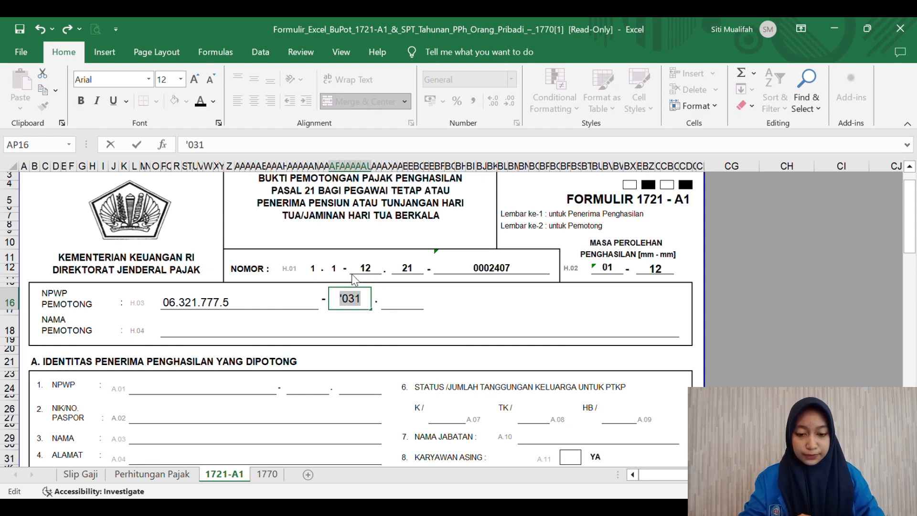
pyautogui.click(401, 307)
pyautogui.click(359, 308)
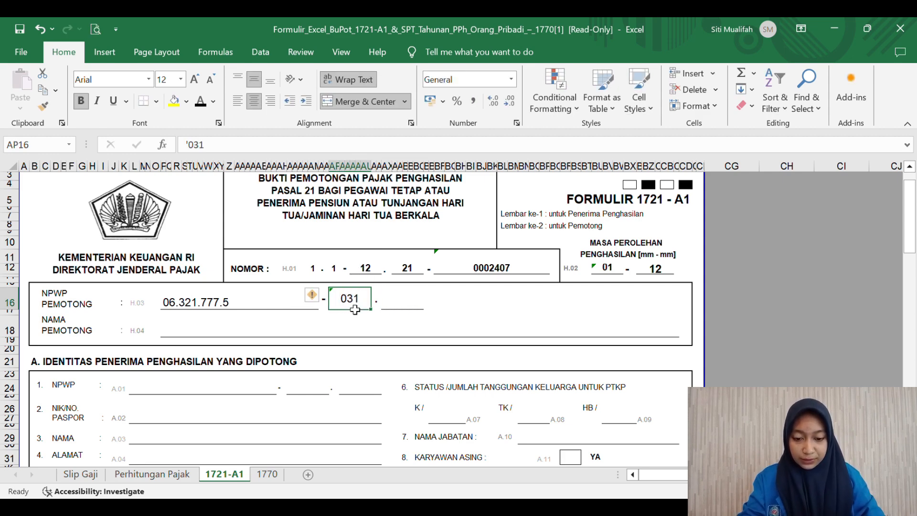
pyautogui.click(271, 79)
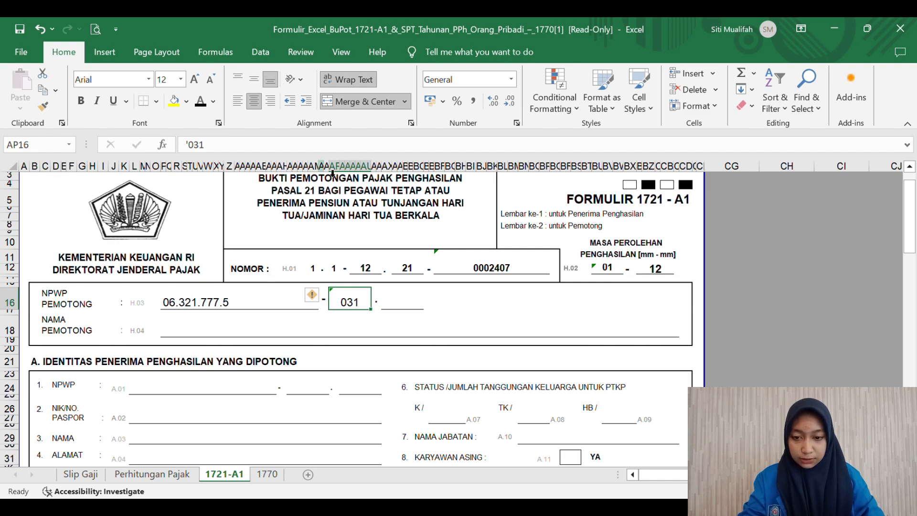
pyautogui.click(395, 303)
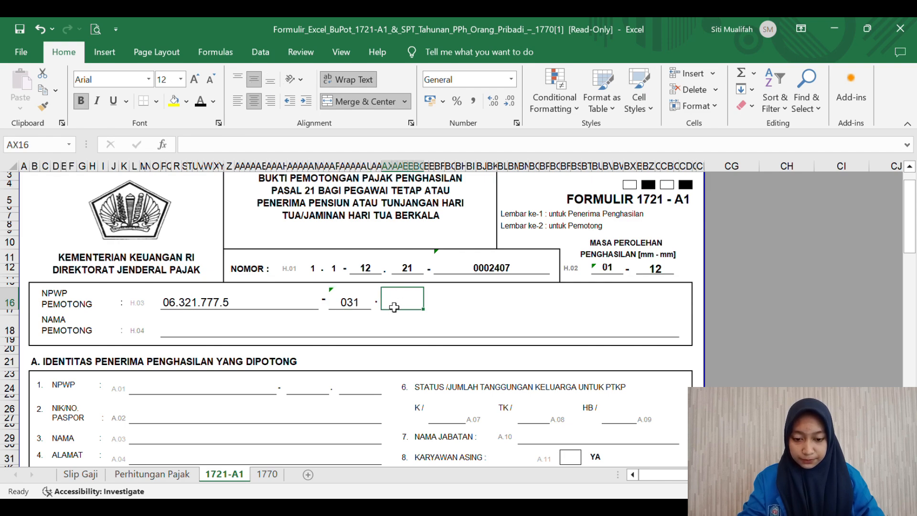
pyautogui.doubleClick(395, 306)
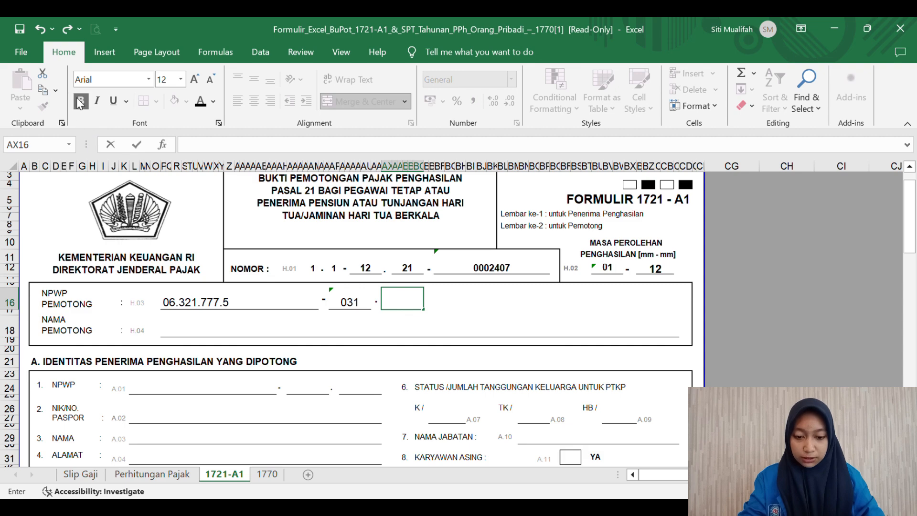
pyautogui.write("'")
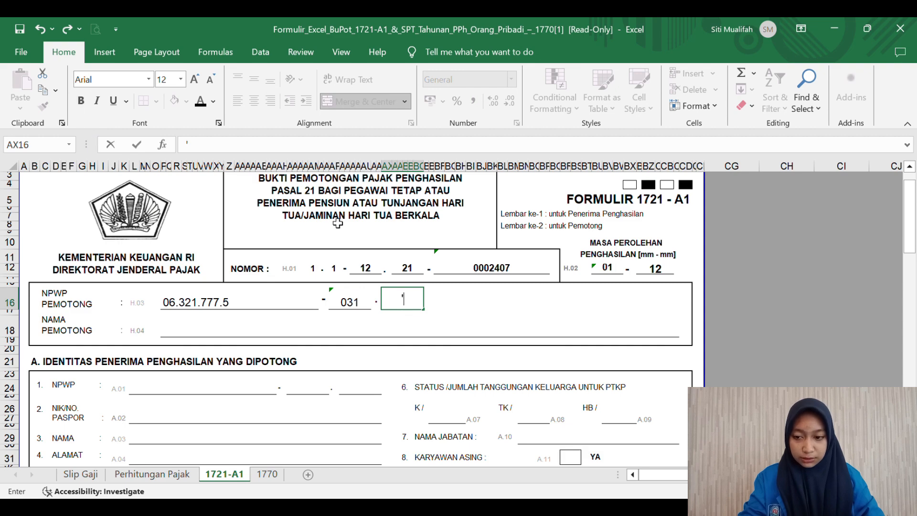
pyautogui.write('000')
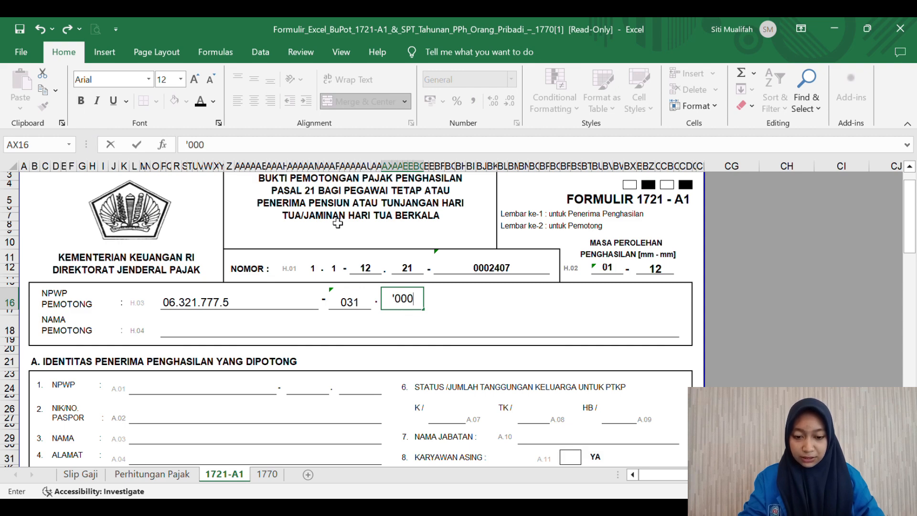
pyautogui.click(407, 330)
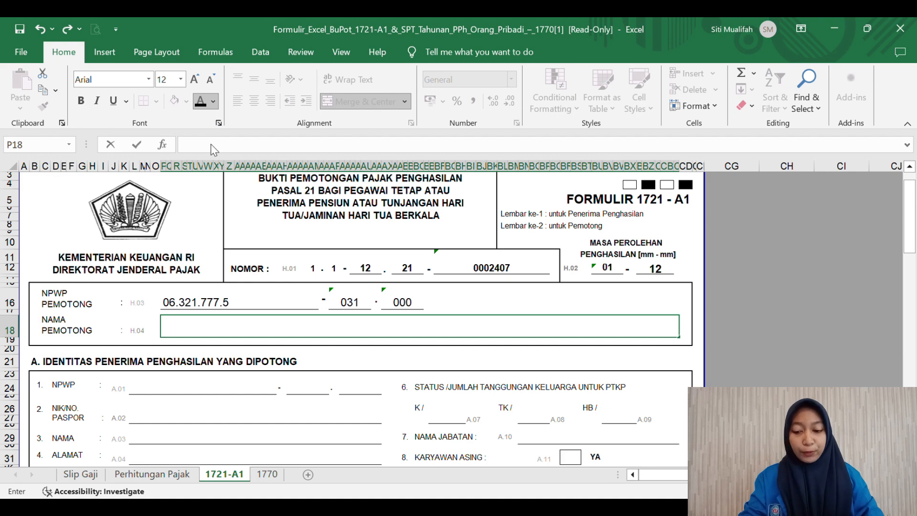
# Step: Enter PT. Artha Jaya as the withholder's name
pyautogui.write('P')
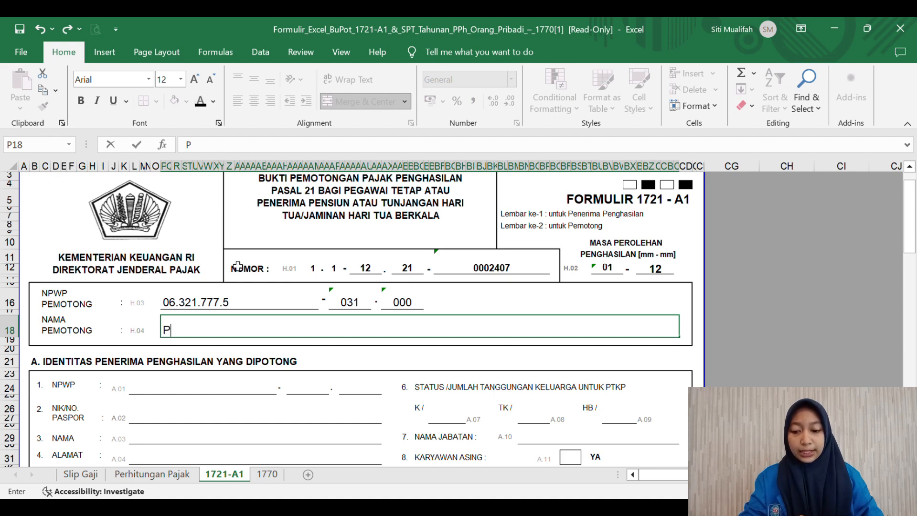
pyautogui.write('T')
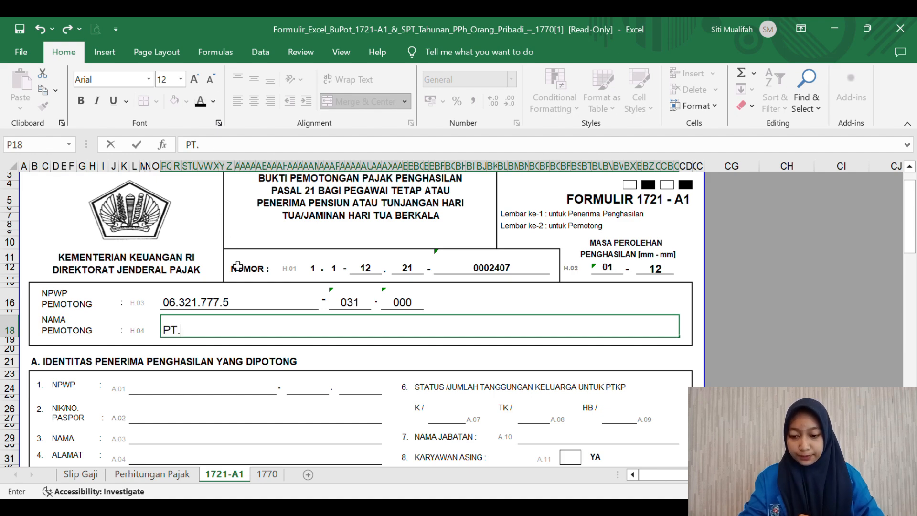
pyautogui.write('. Artha')
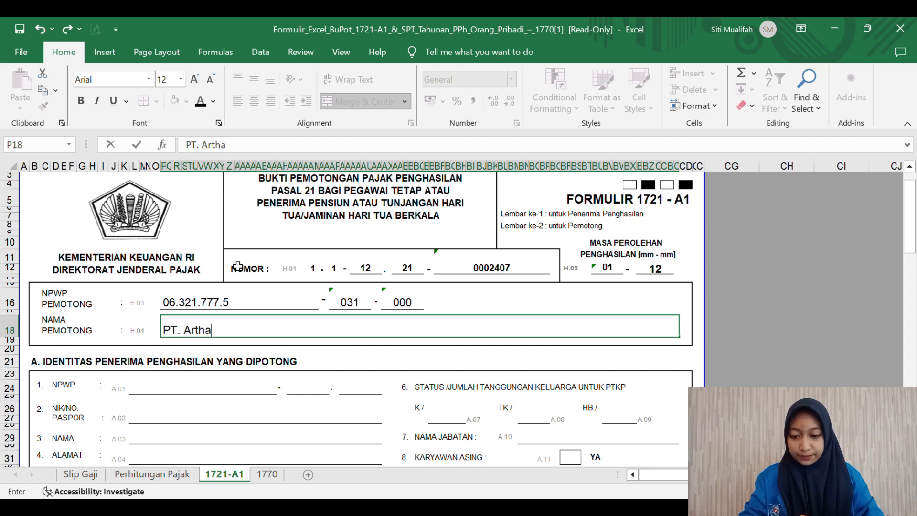
pyautogui.write(' Jaya')
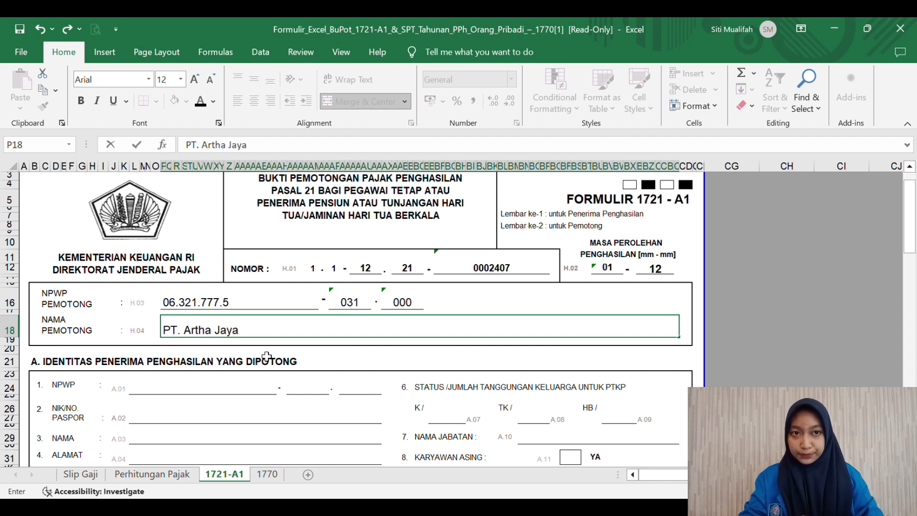
pyautogui.scroll(-2, 266, 356)
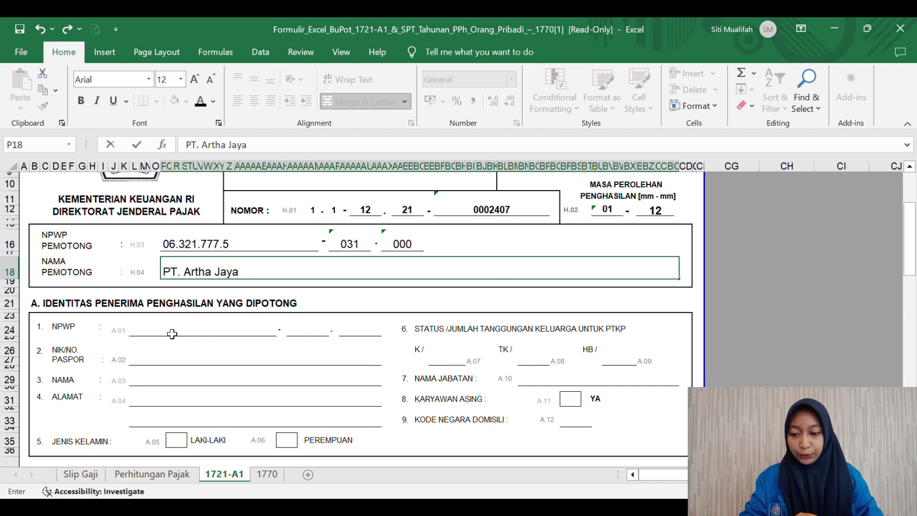
pyautogui.scroll(-2, 171, 333)
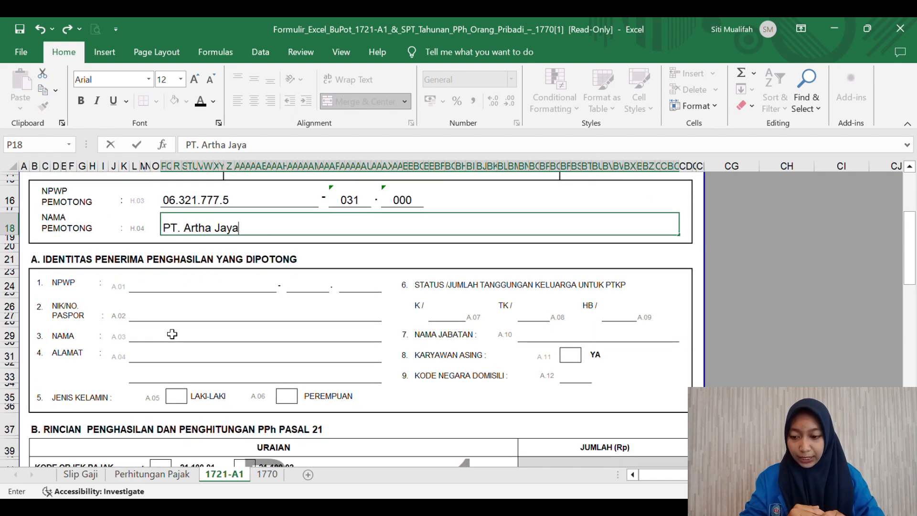
# Step: Enter the first part of the recipient's NPWP and enlarge and bold the next box
pyautogui.click(160, 287)
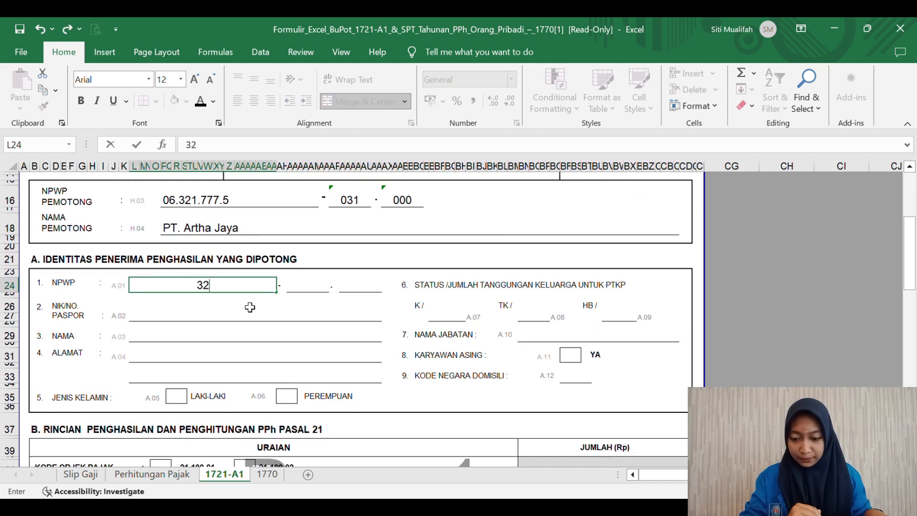
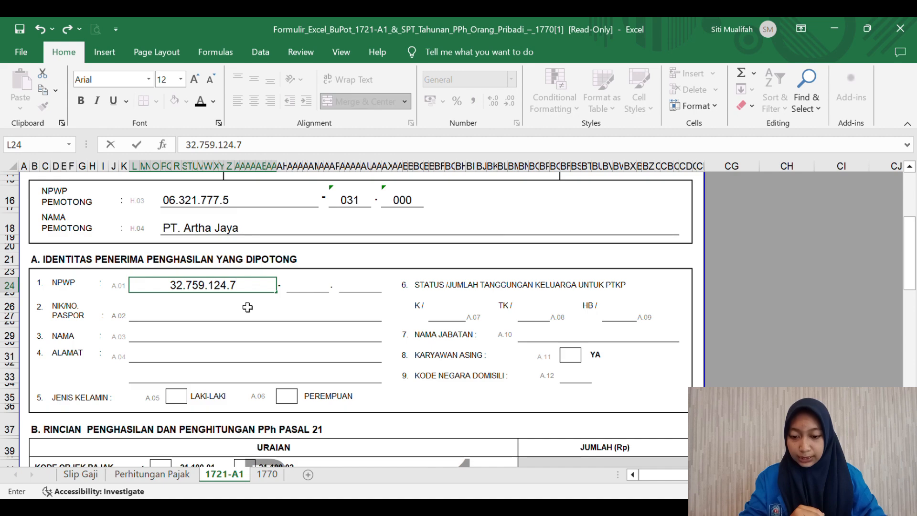
pyautogui.click(309, 288)
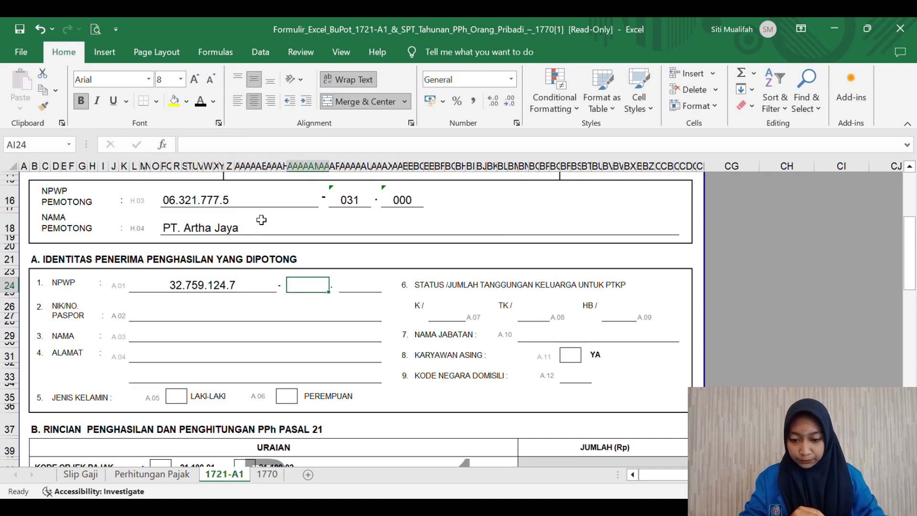
pyautogui.click(196, 79)
pyautogui.click(196, 79)
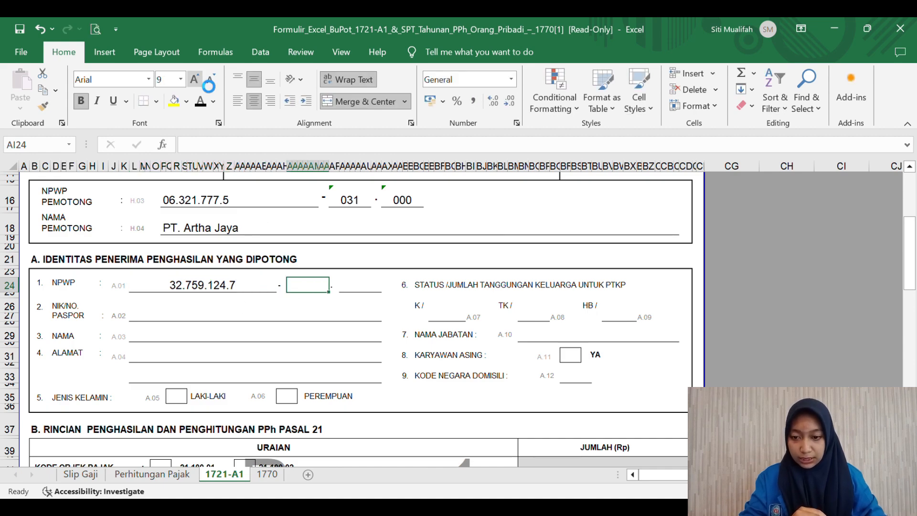
pyautogui.click(196, 79)
pyautogui.click(196, 79)
pyautogui.click(83, 104)
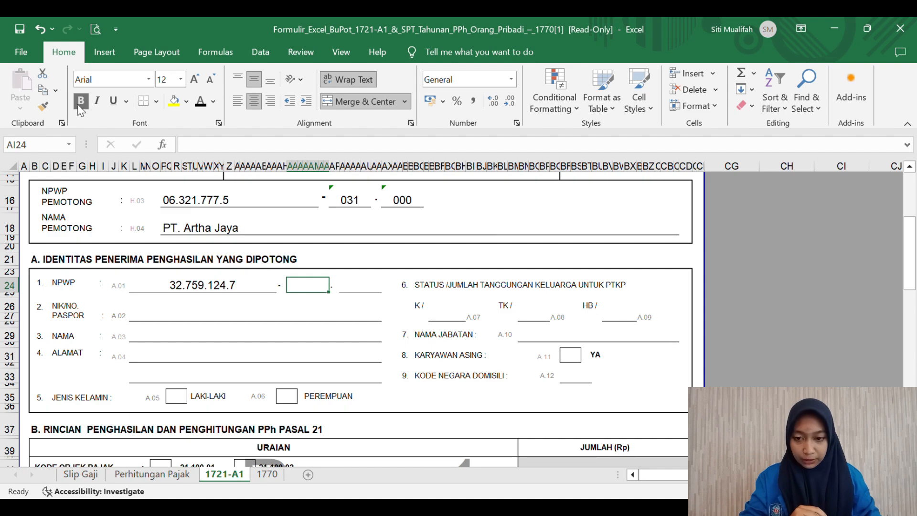
# Step: Complete the remaining recipient NPWP boxes and left-align the NIK/Paspor field
pyautogui.write('5r')
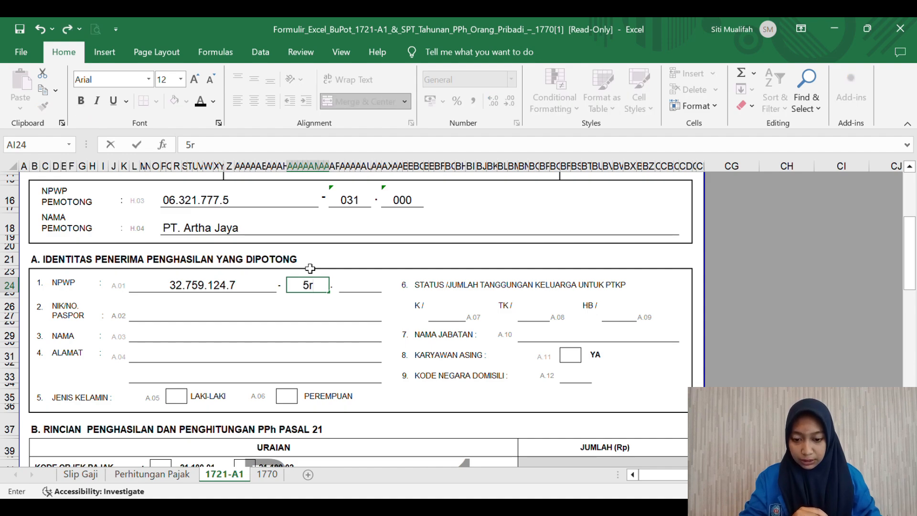
pyautogui.press('BackSpace')
pyautogui.write('27')
pyautogui.click(350, 291)
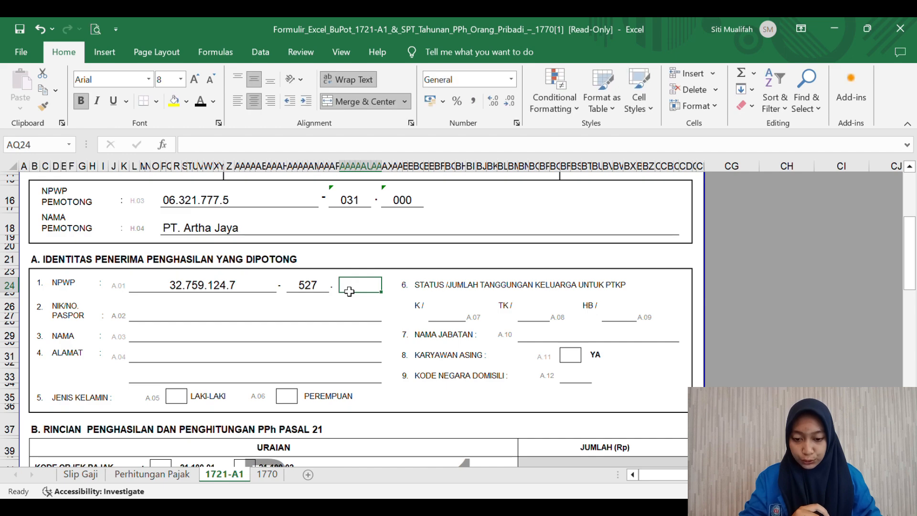
pyautogui.click(199, 81)
pyautogui.click(200, 81)
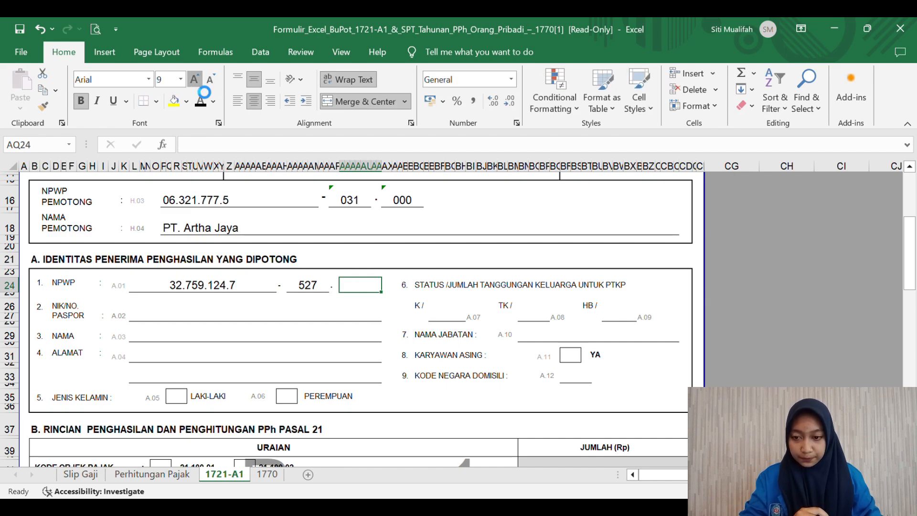
pyautogui.click(199, 81)
pyautogui.click(200, 82)
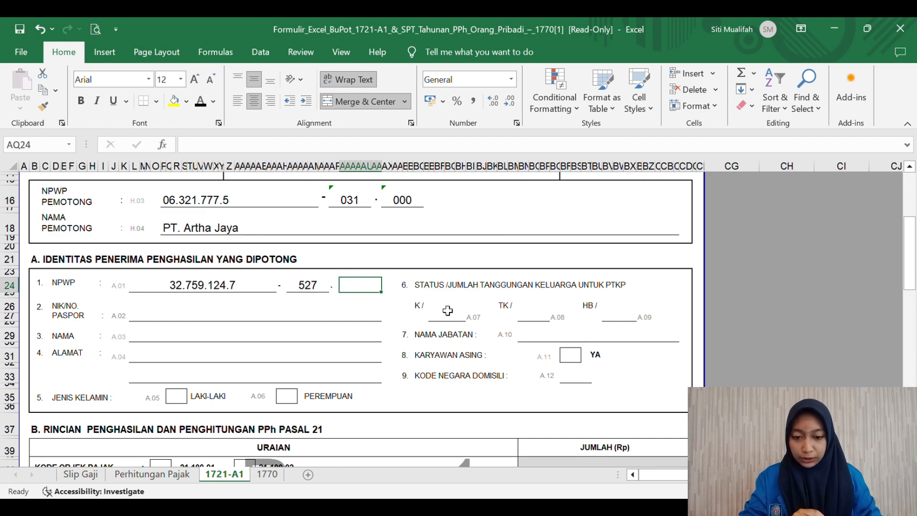
pyautogui.write("'000")
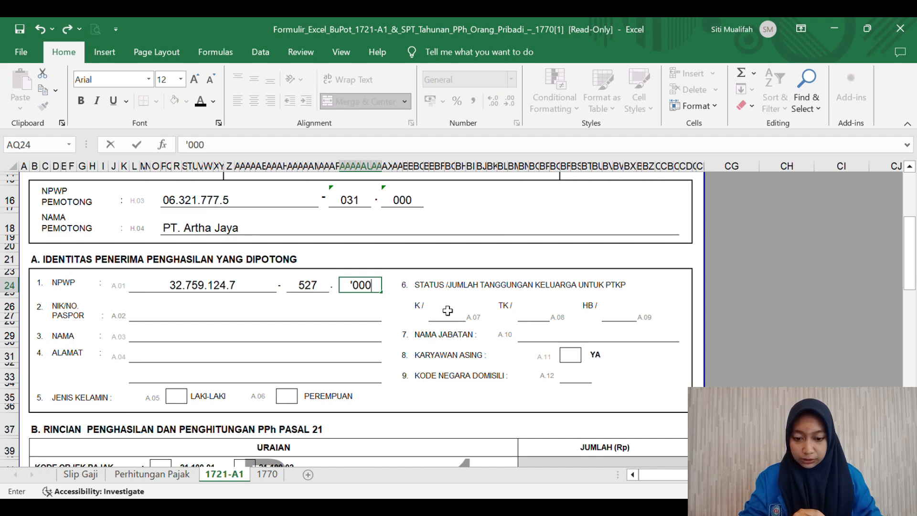
pyautogui.click(246, 316)
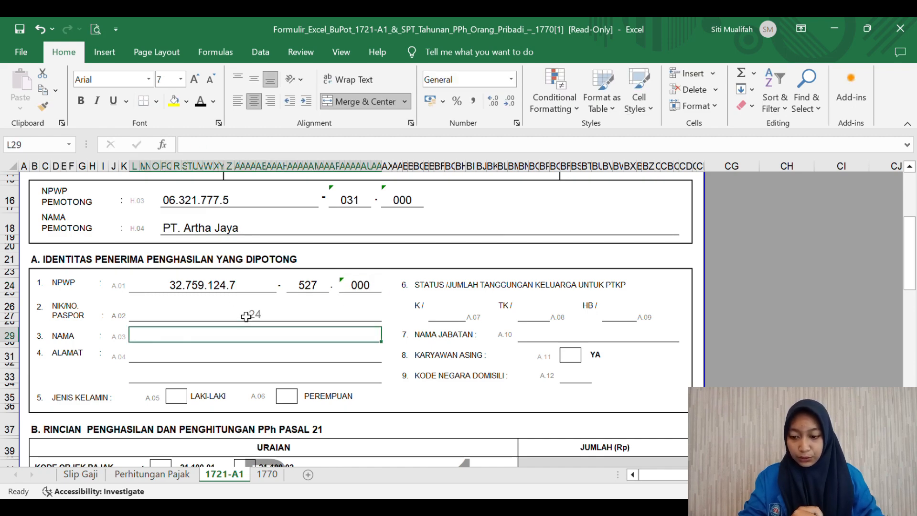
pyautogui.click(232, 100)
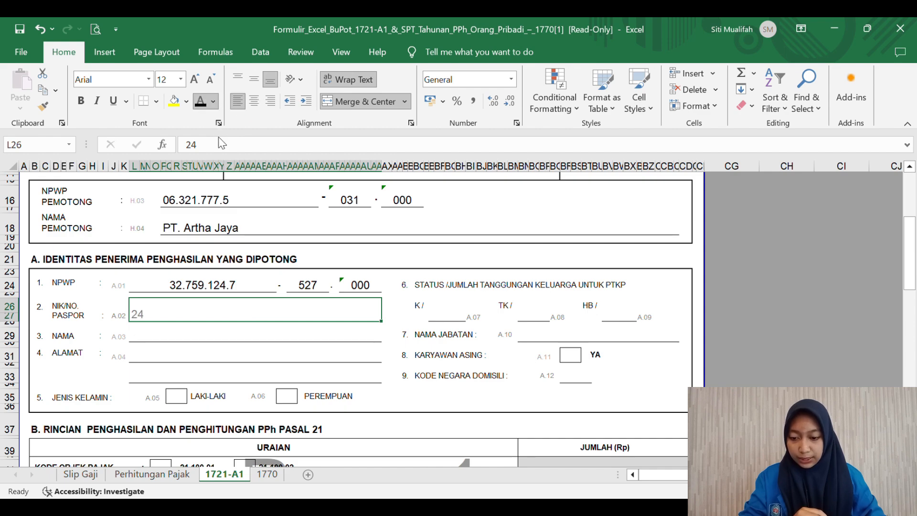
# Step: Enter the recipient's full name in the NAMA cell L29
pyautogui.click(201, 337)
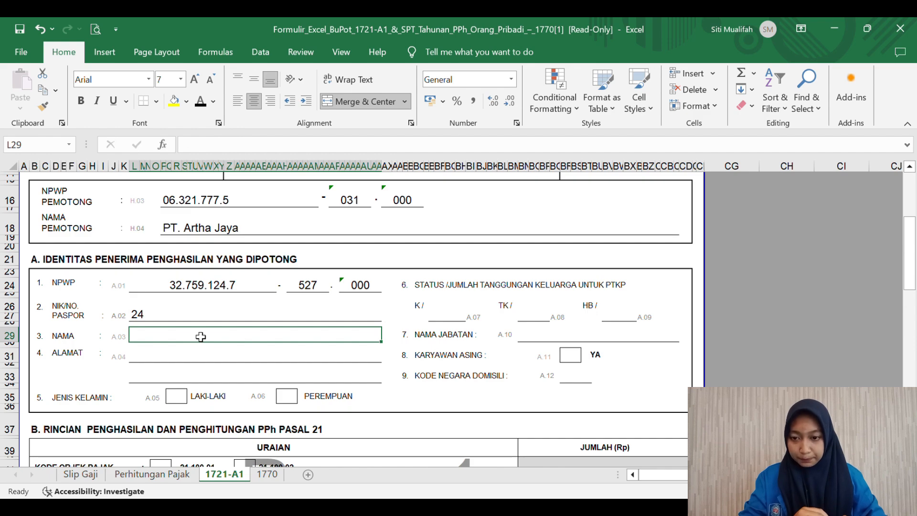
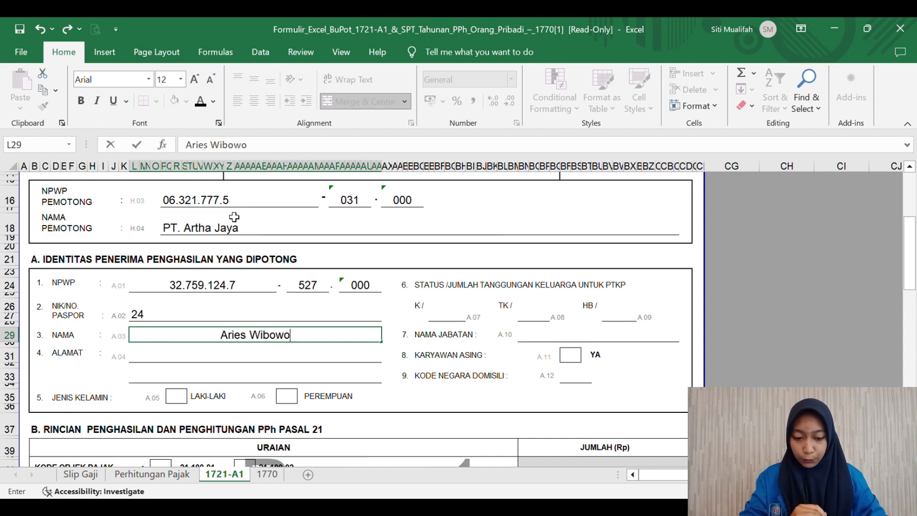
pyautogui.hotkey('ctrl', 'Return')
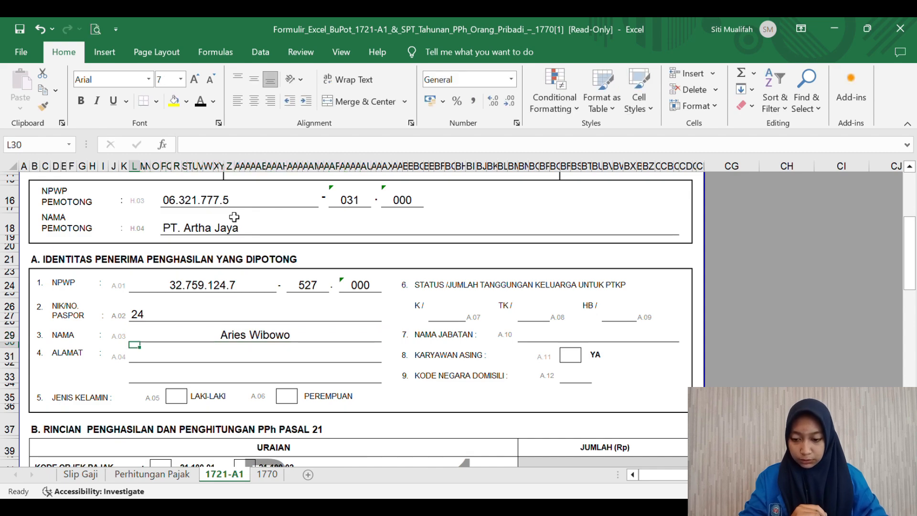
# Step: Enter the recipient's street address and city in the ALAMAT field
pyautogui.click(237, 101)
pyautogui.press('Return')
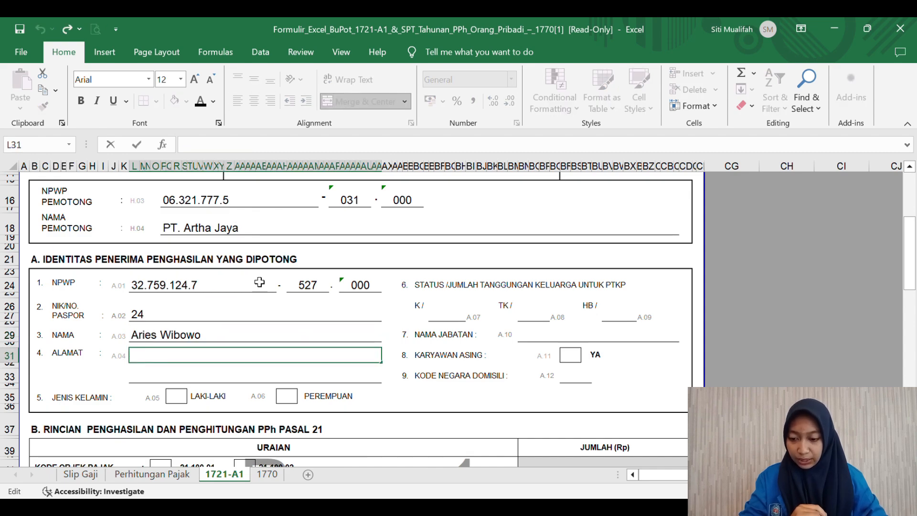
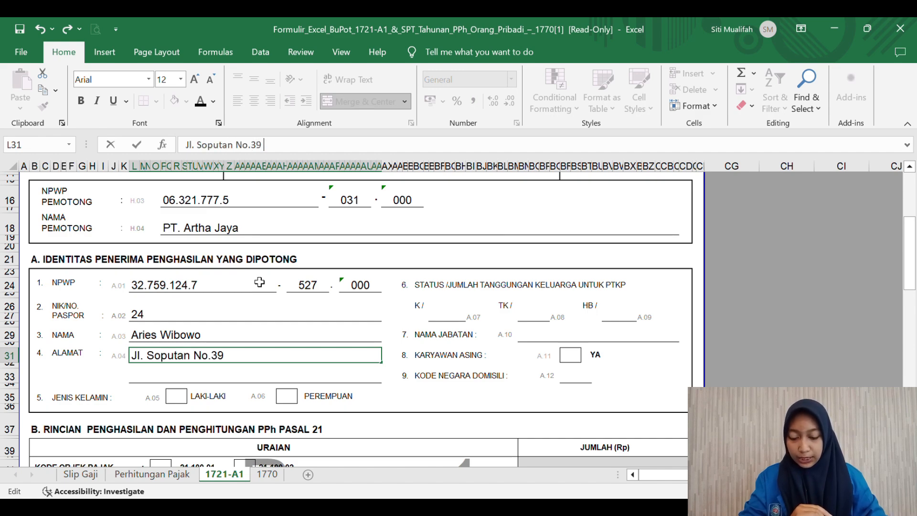
pyautogui.press('Return')
# Step: Set the K/ dependant count to 3 and enter the job title Karyawan
pyautogui.write('3')
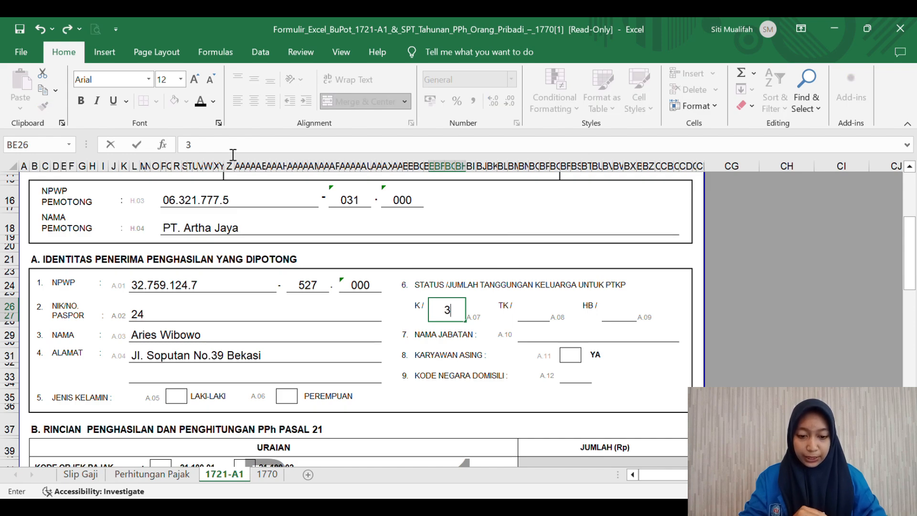
pyautogui.click(558, 338)
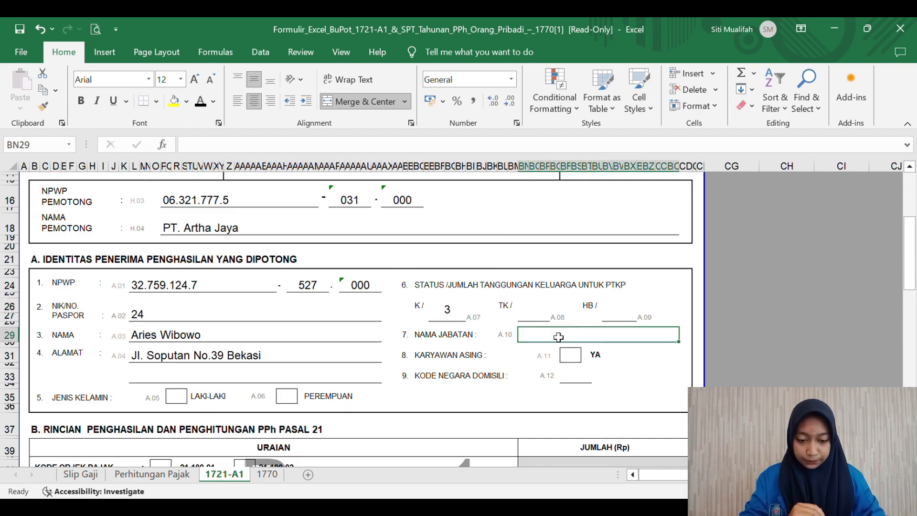
pyautogui.write('Kary')
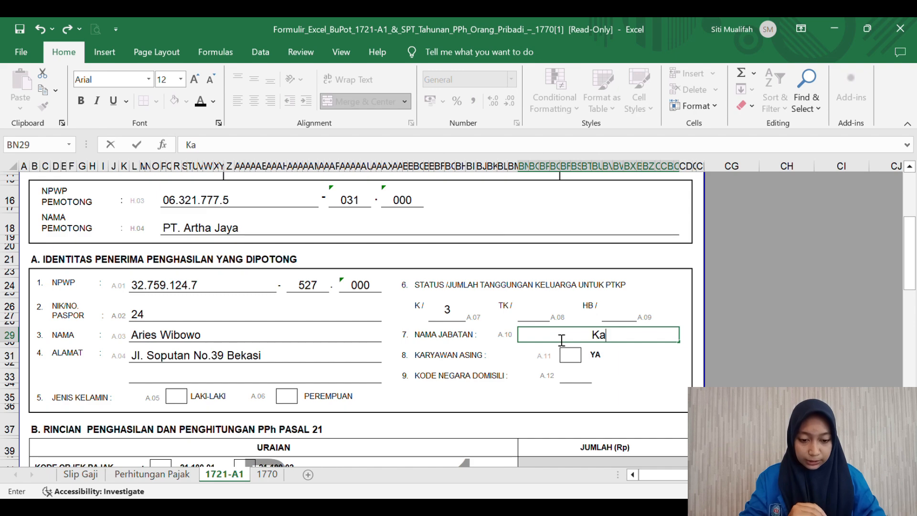
pyautogui.write('awan')
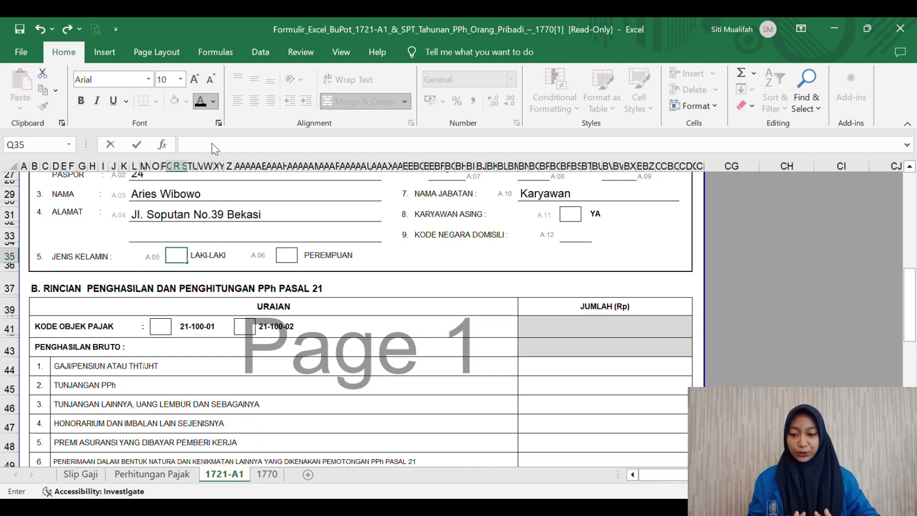
# Step: Mark the LAKI-LAKI gender box and the 21-100-01 tax object box with a bold X
pyautogui.click(195, 85)
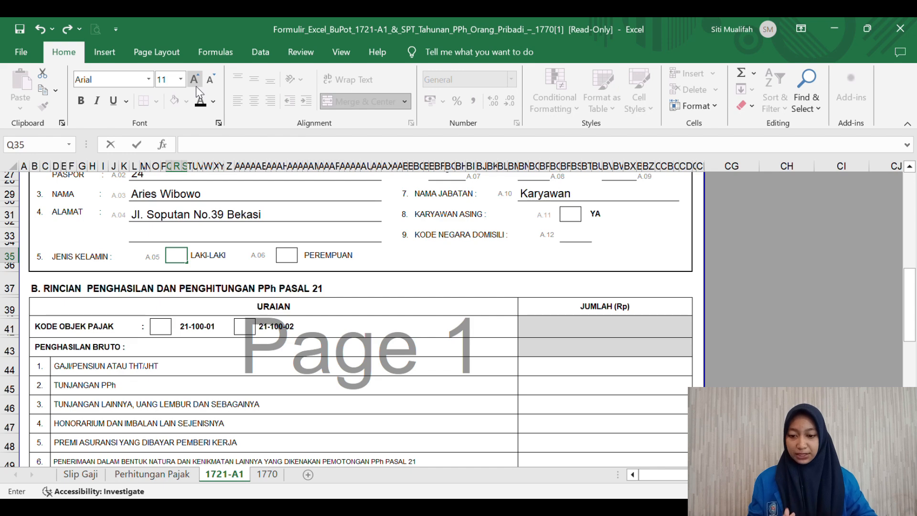
pyautogui.write('X')
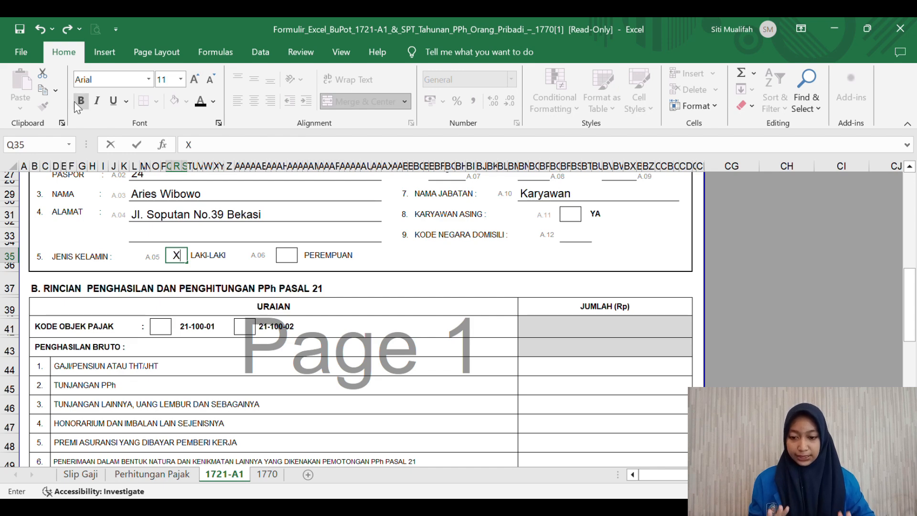
pyautogui.scroll(-1, 268, 222)
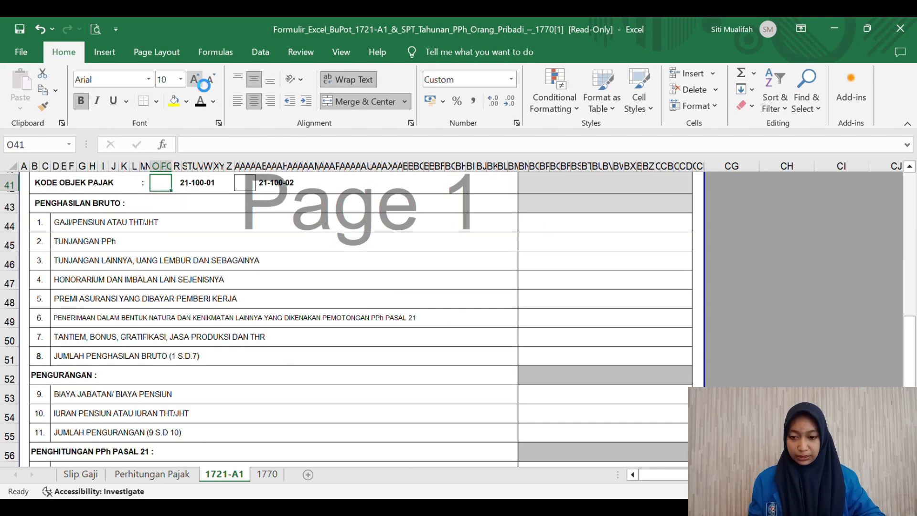
pyautogui.click(194, 80)
pyautogui.click(195, 80)
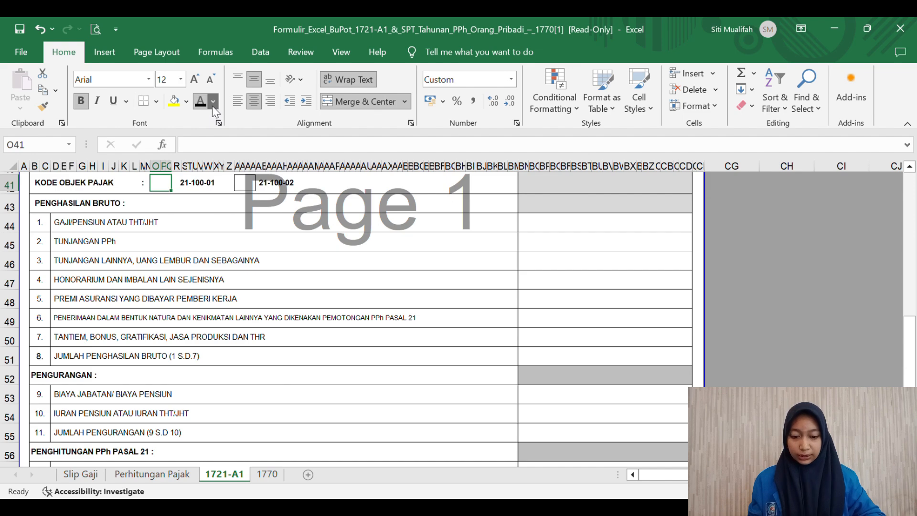
pyautogui.click(229, 148)
pyautogui.write('X')
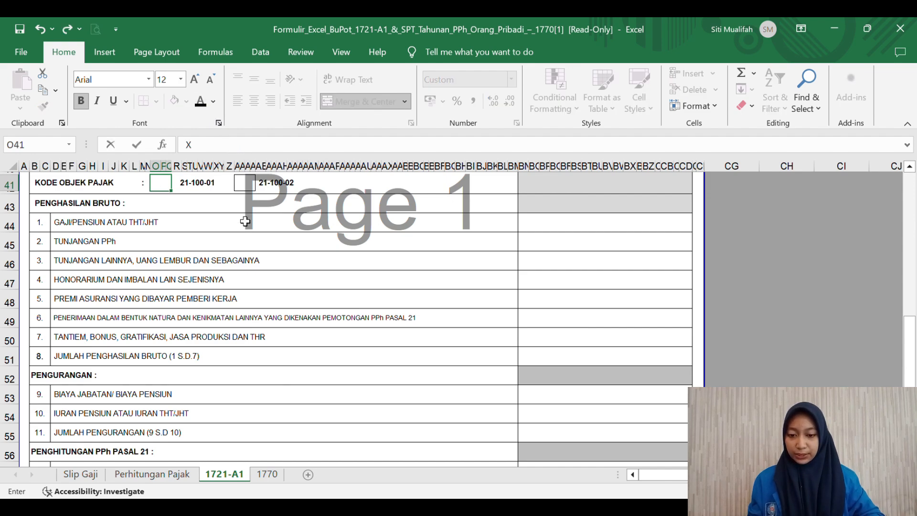
pyautogui.scroll(3, 245, 222)
pyautogui.click(184, 211)
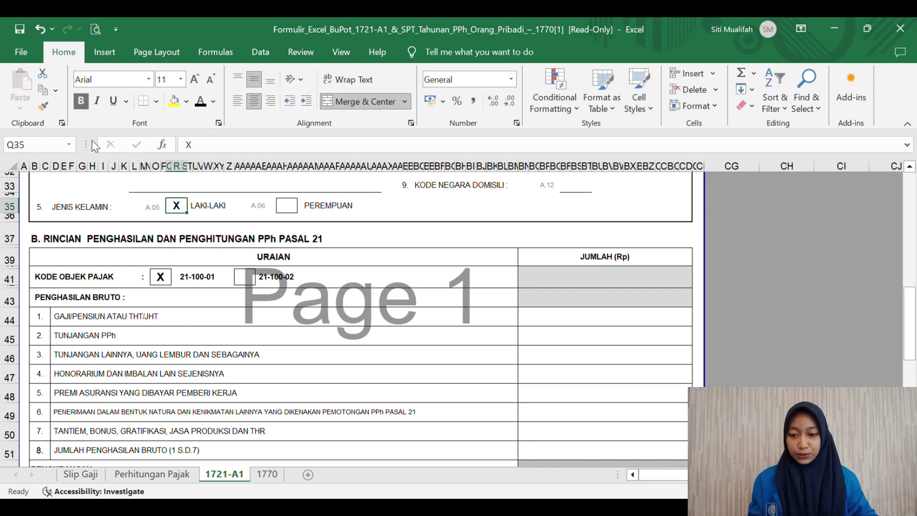
pyautogui.scroll(-2, 356, 254)
pyautogui.click(356, 246)
# Step: Enter 117.591.048 as the line 1 salary amount and adjust its number format
pyautogui.click(550, 249)
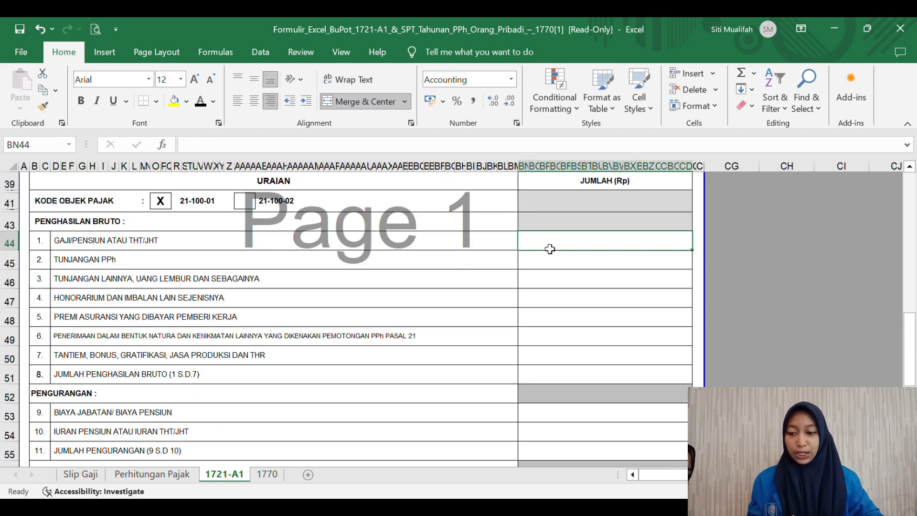
pyautogui.write('1174')
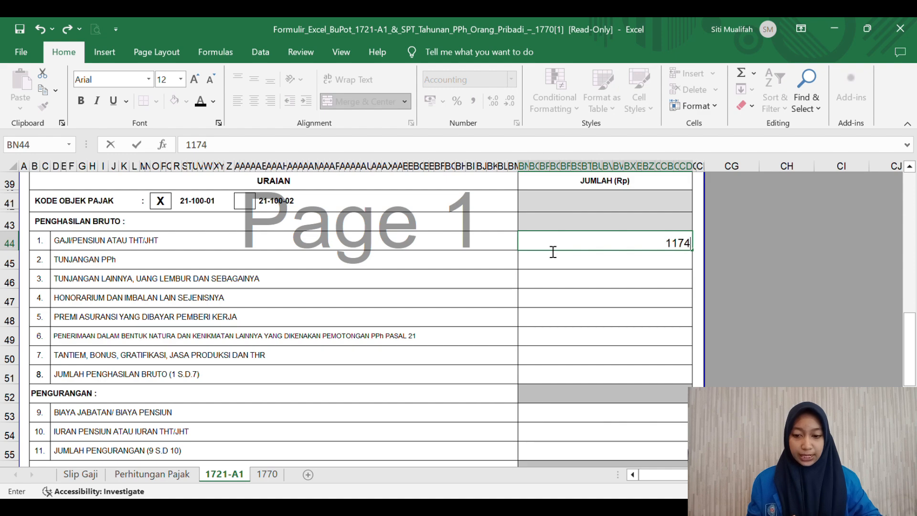
pyautogui.press('BackSpace')
pyautogui.write('591.04')
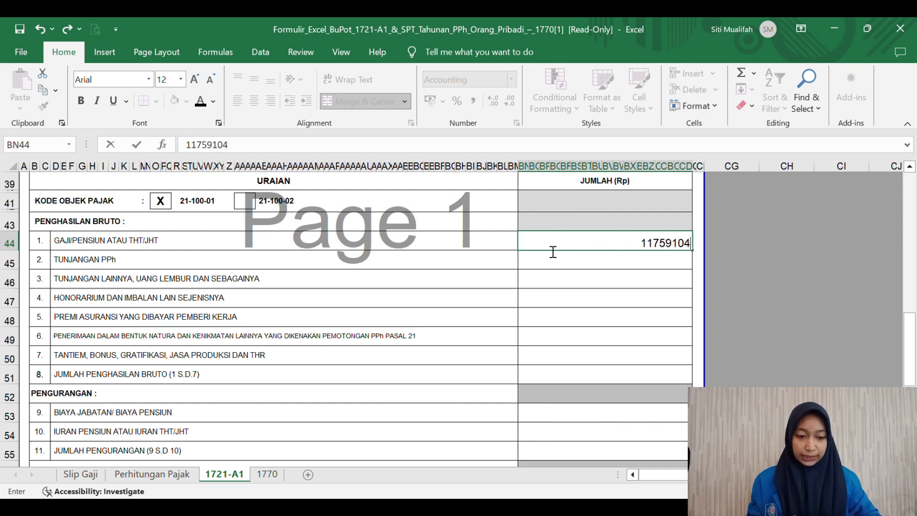
pyautogui.write('8')
pyautogui.press('Return')
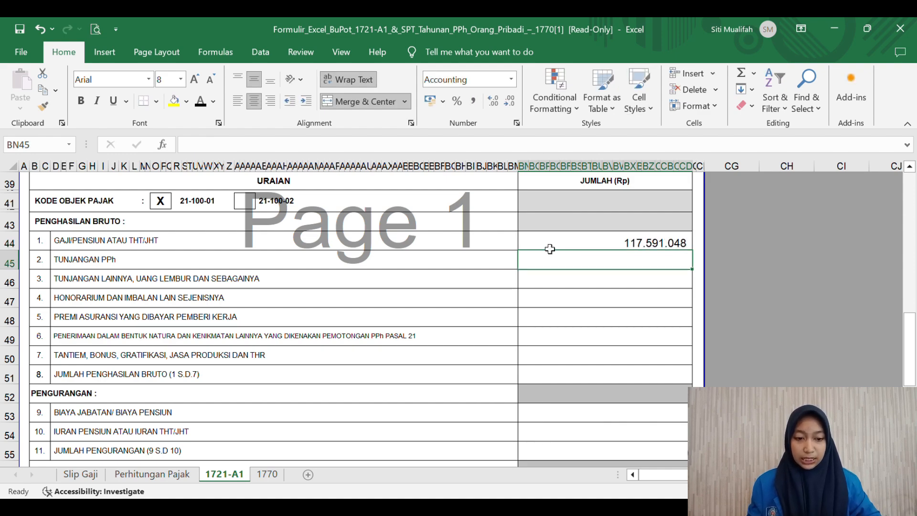
pyautogui.click(664, 246)
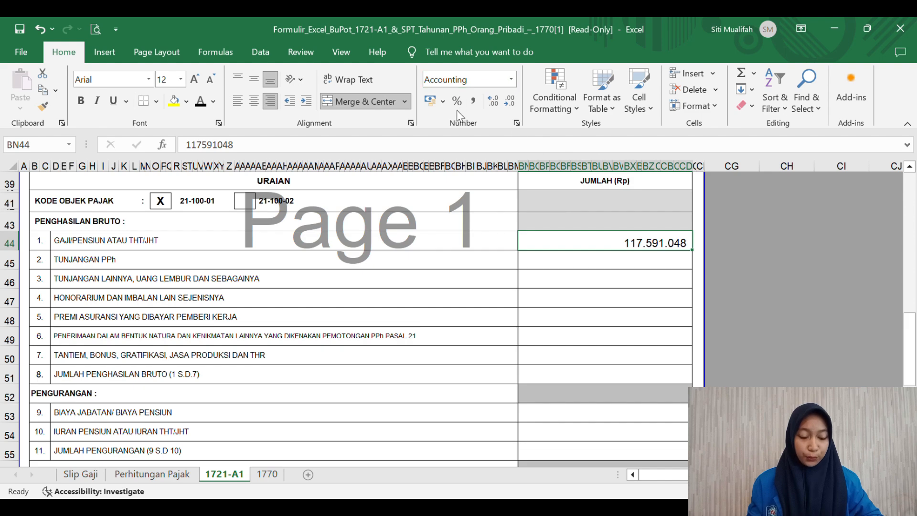
pyautogui.click(516, 124)
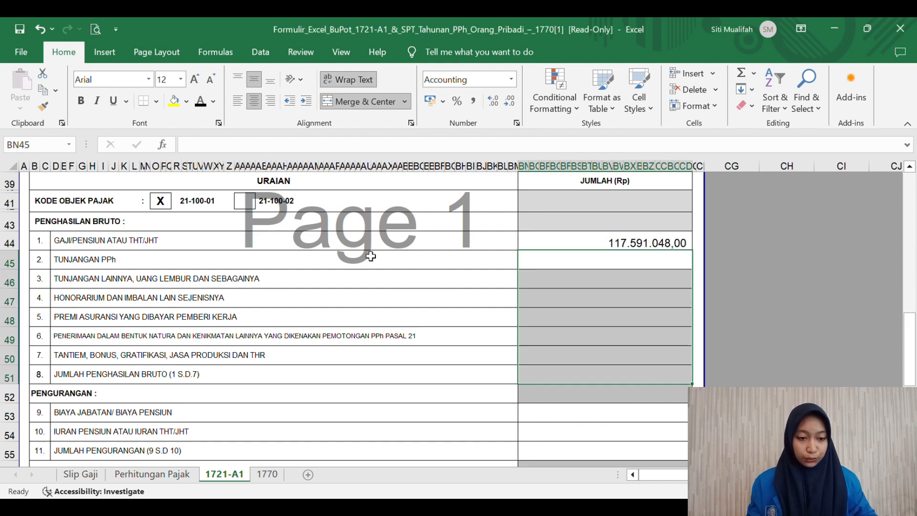
# Step: Enter 0 for lines 2 to 4: PPh allowance, other allowances and honorarium
pyautogui.click(592, 264)
pyautogui.write("'")
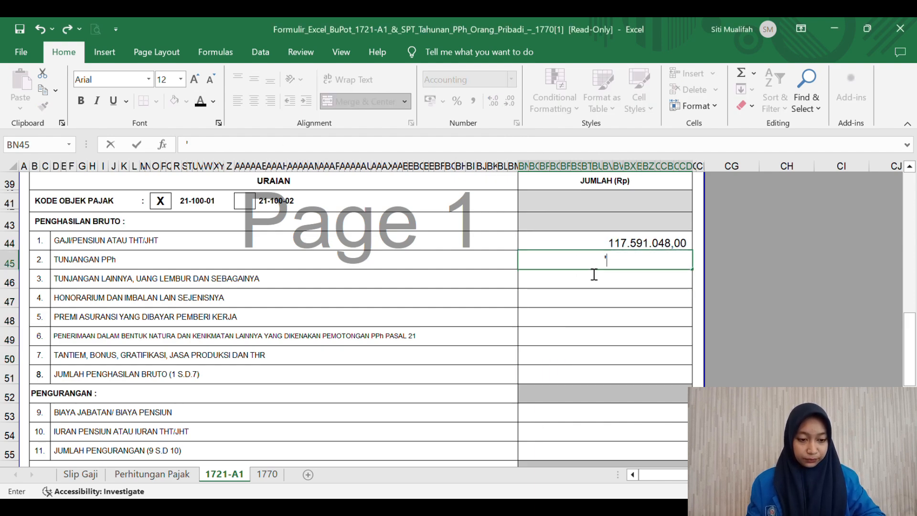
pyautogui.press('Return')
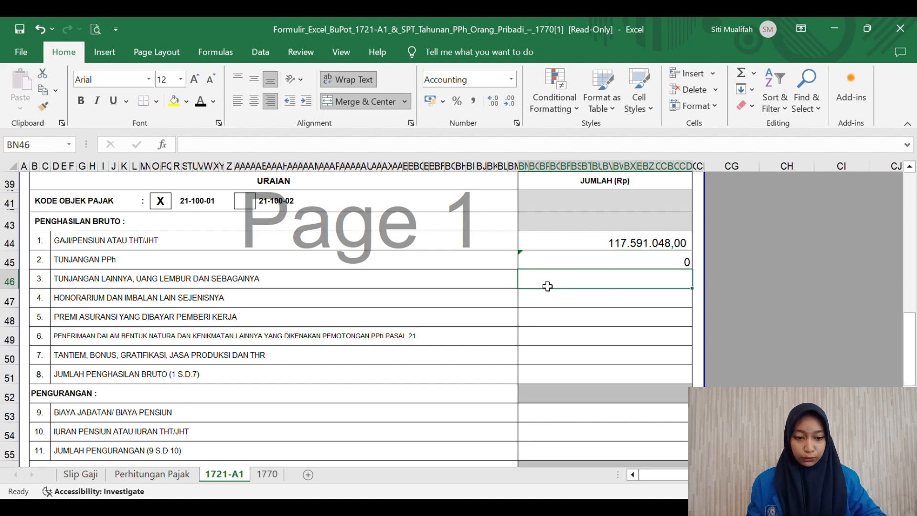
pyautogui.write("'0")
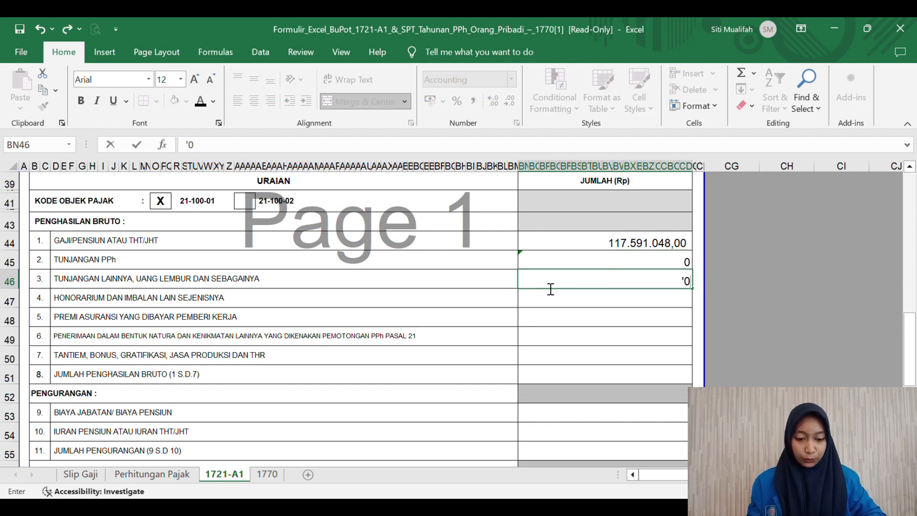
pyautogui.press('Return')
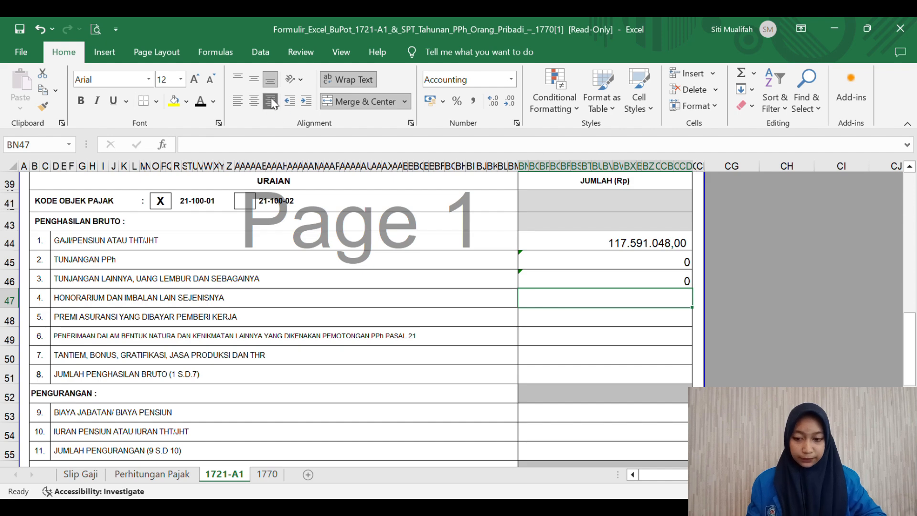
pyautogui.write("'")
pyautogui.write('0')
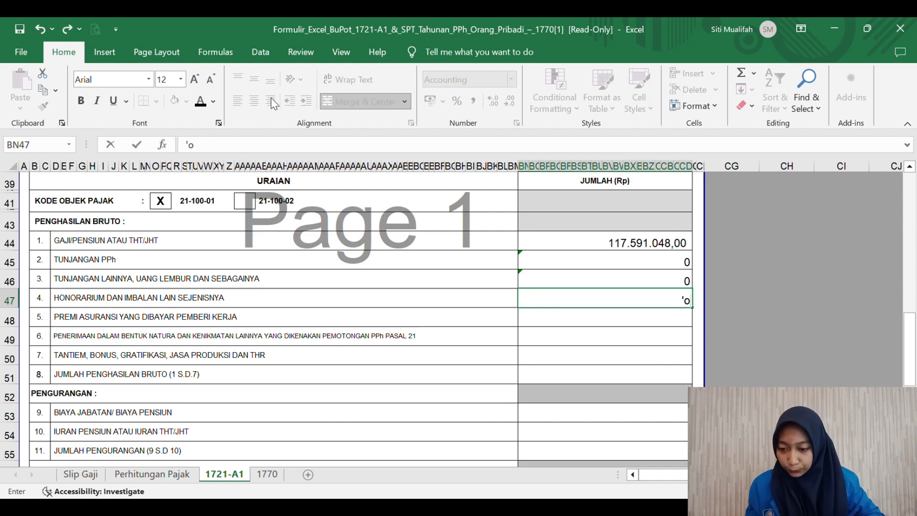
pyautogui.press('Return')
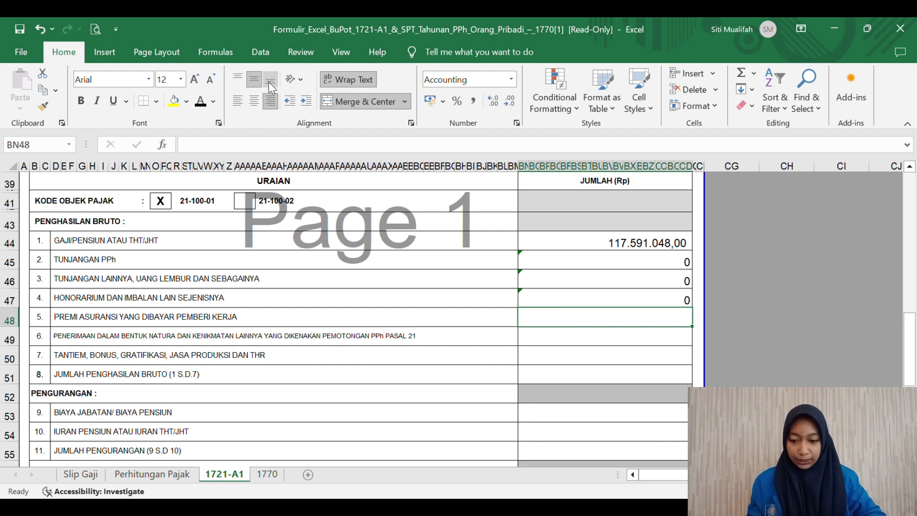
# Step: Enter bottom-aligned 0 on lines 5 and 6 and 9.799.254 as line 7 bonus/THR
pyautogui.click(269, 81)
pyautogui.write("'0")
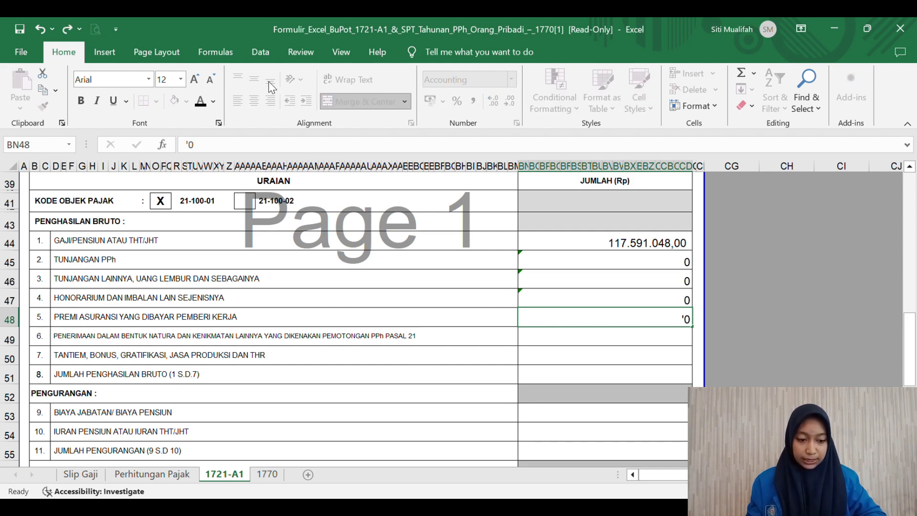
pyautogui.press('Return')
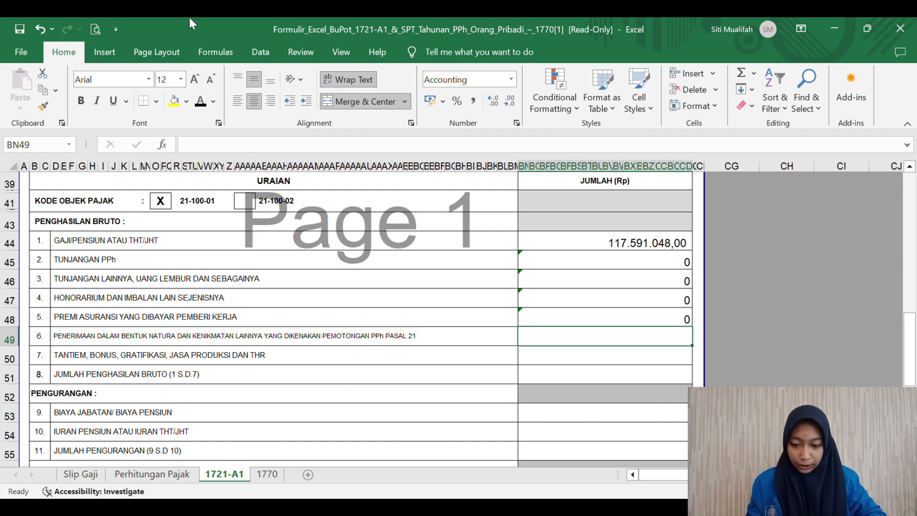
pyautogui.click(271, 81)
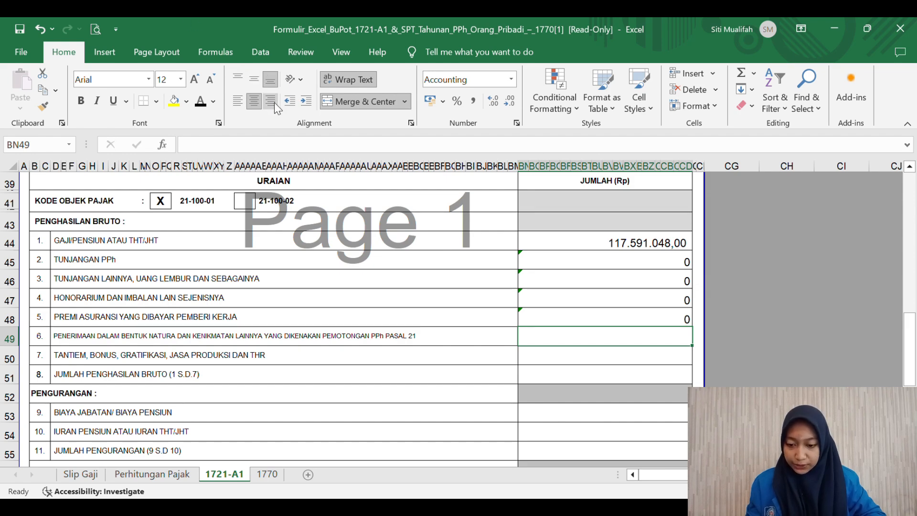
pyautogui.write("'0")
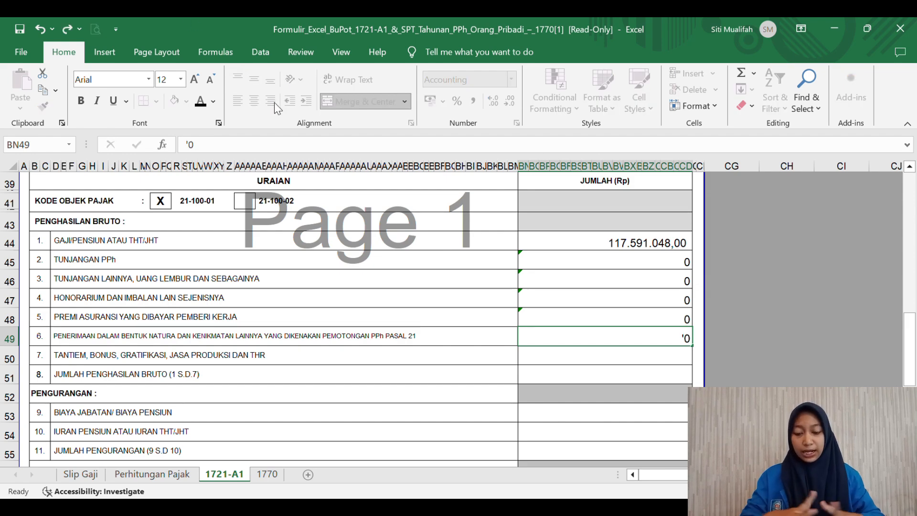
pyautogui.press('Return')
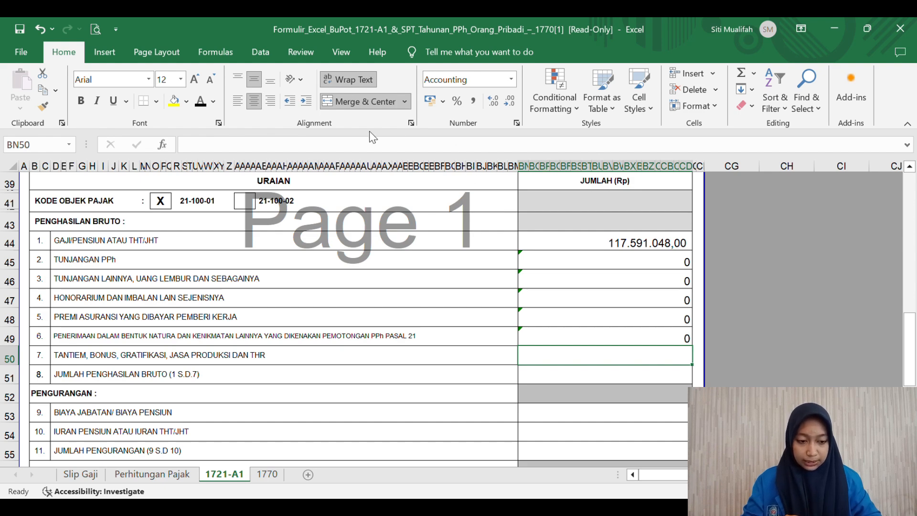
pyautogui.write('979')
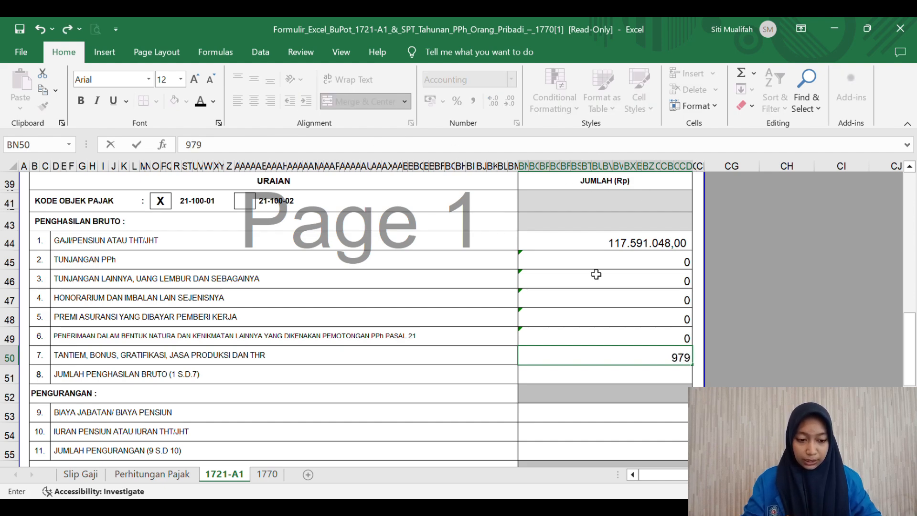
pyautogui.write('9254')
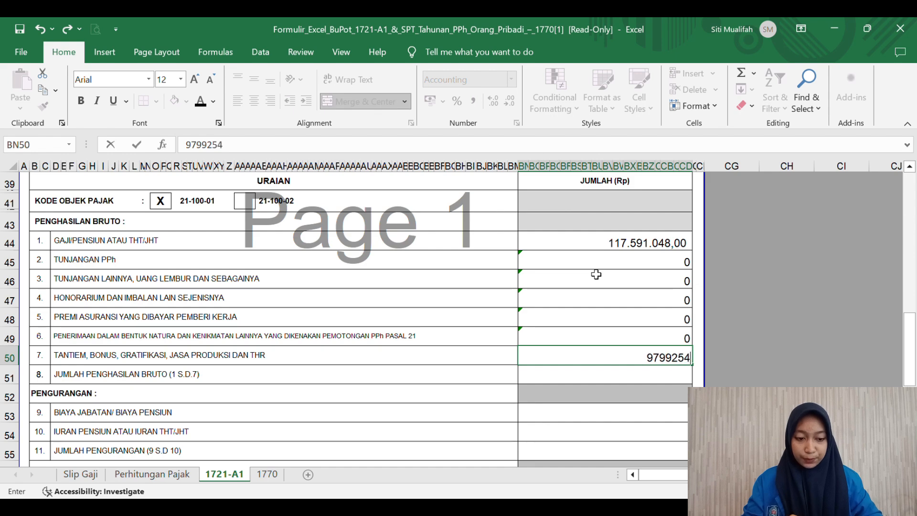
pyautogui.press('Return')
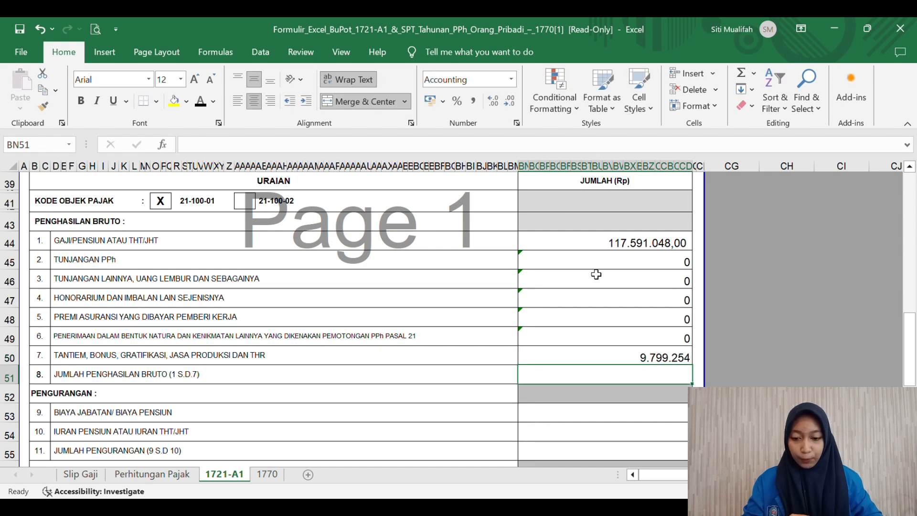
pyautogui.click(646, 358)
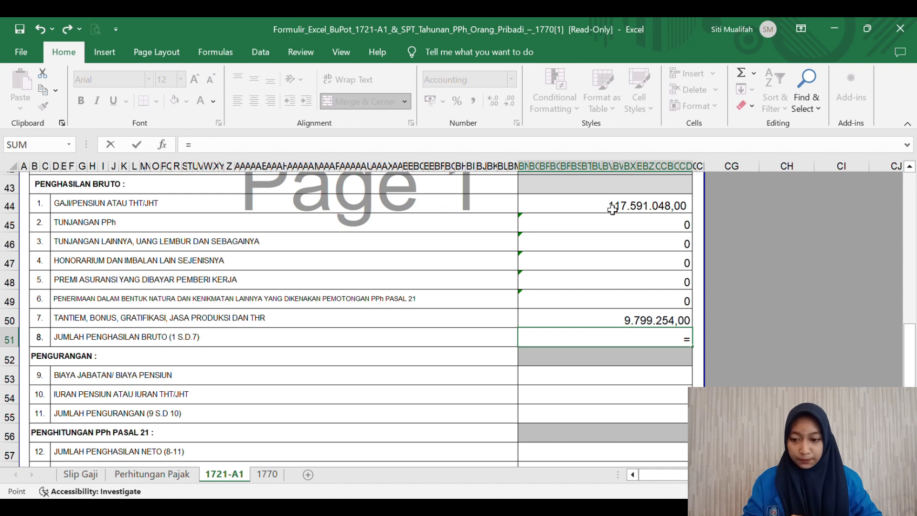
# Step: Set line 8 gross income to =BN44+BN50, summing salary and bonus into 127.390.302,00
pyautogui.click(612, 209)
pyautogui.write('+')
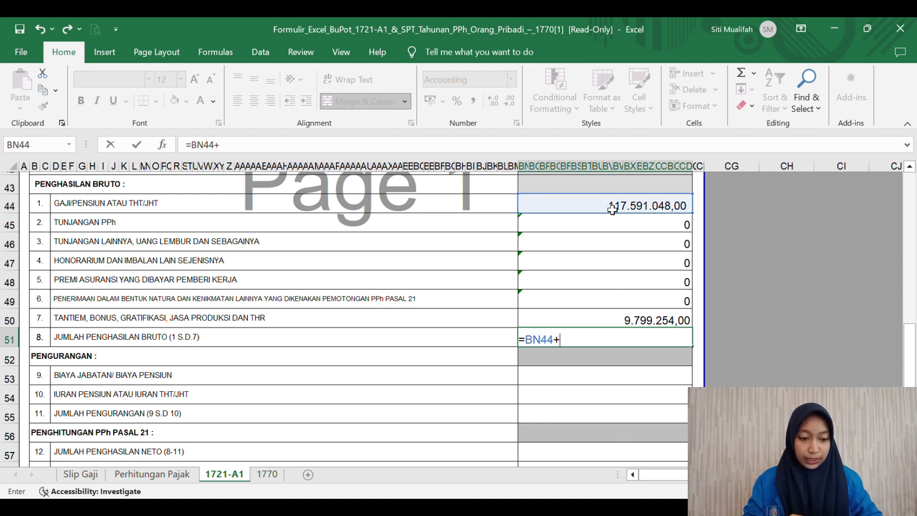
pyautogui.click(621, 321)
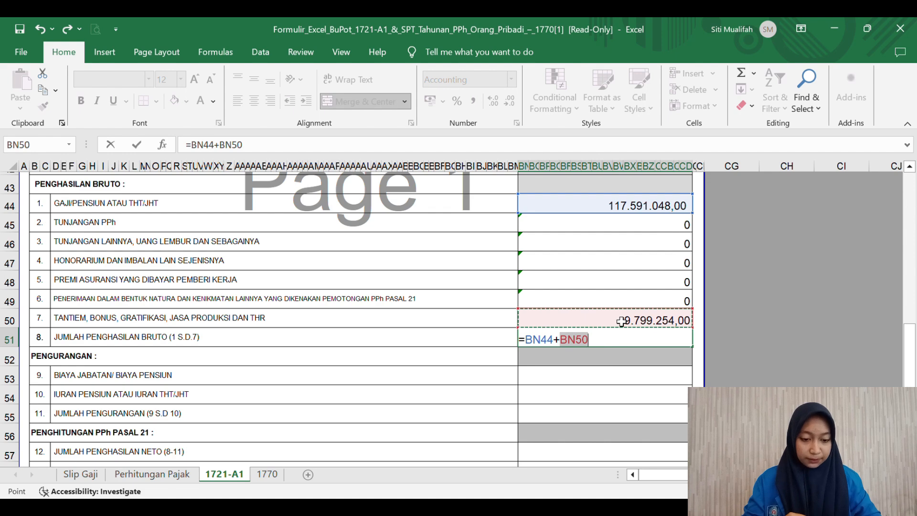
pyautogui.press('Return')
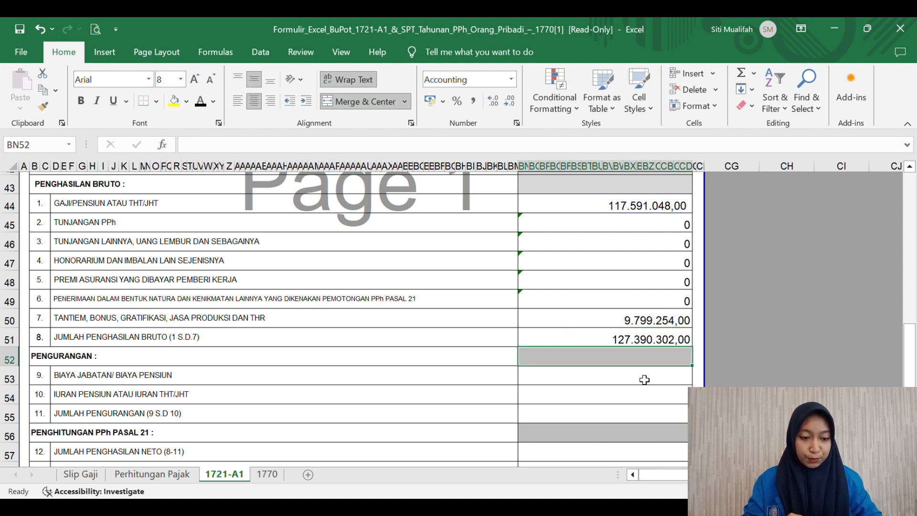
pyautogui.scroll(-2, 645, 381)
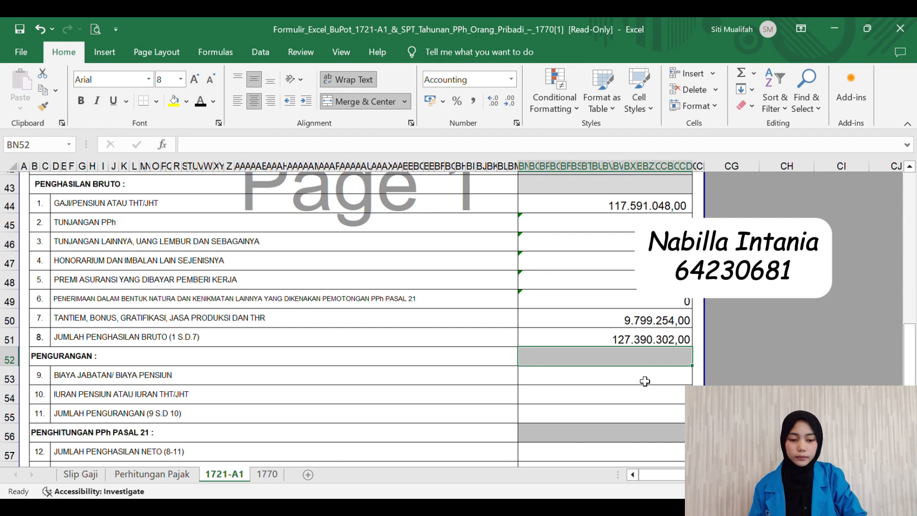
pyautogui.scroll(-1, 645, 381)
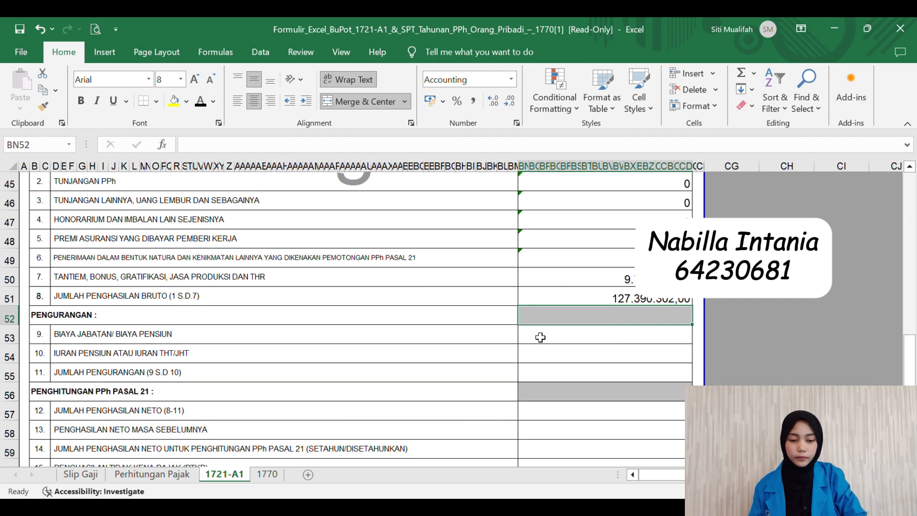
# Step: Look up the position cost on Perhitungan Pajak and enter 979.925,40 on line 9
pyautogui.click(598, 336)
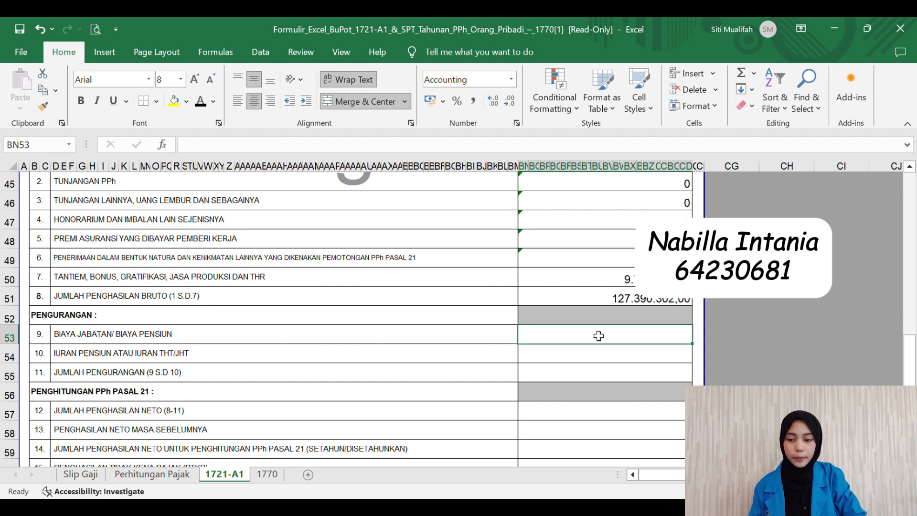
pyautogui.click(147, 474)
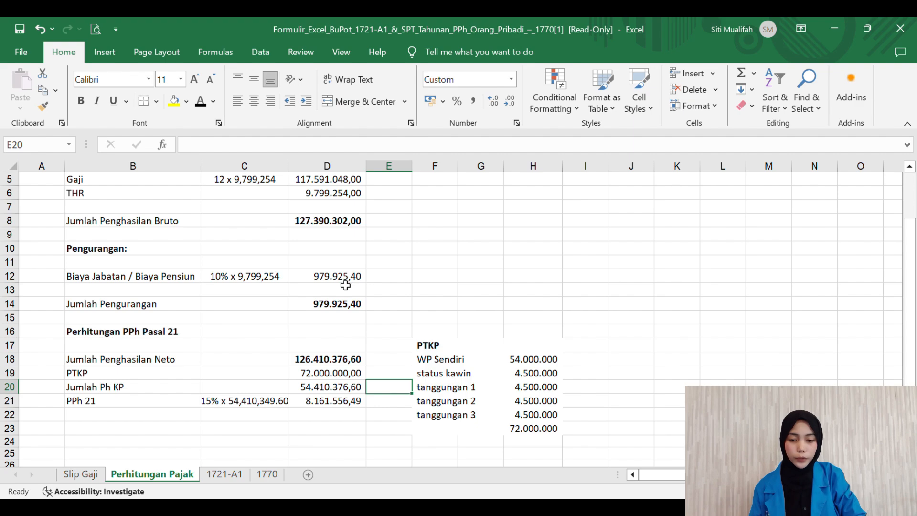
pyautogui.click(223, 473)
pyautogui.write('979')
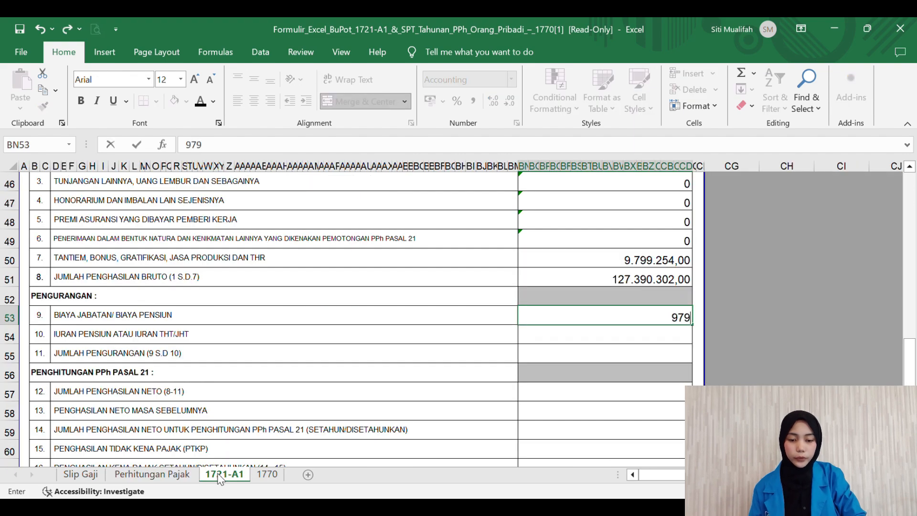
pyautogui.write('.925')
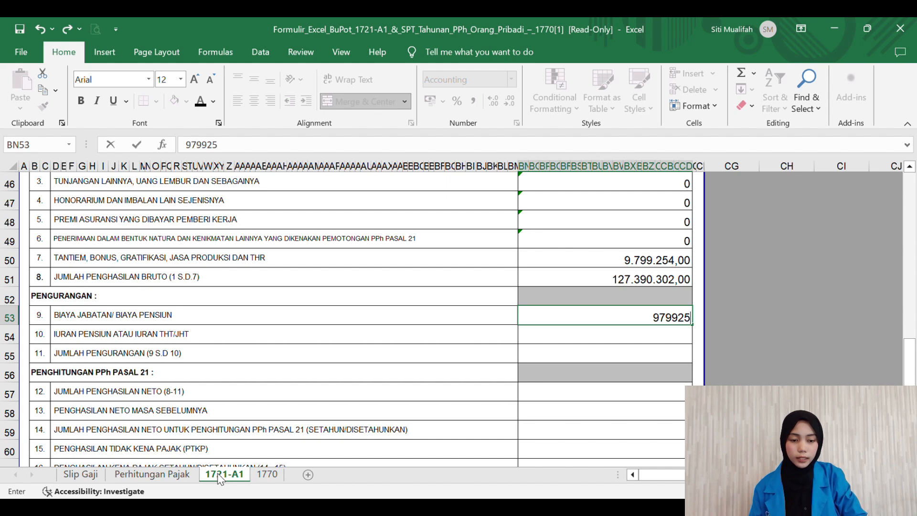
pyautogui.write(',40')
pyautogui.press('Return')
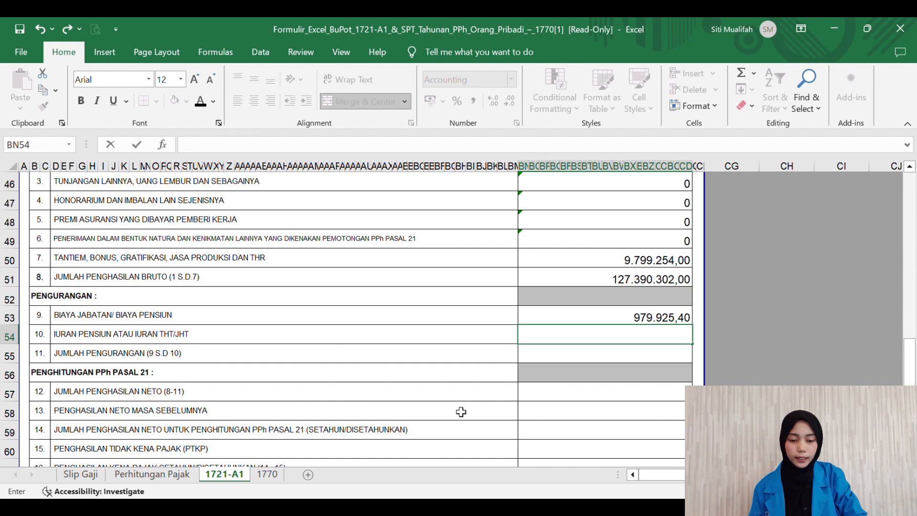
# Step: Enter 0 for the line 10 pension contribution and set line 11 to =BN53-BN54
pyautogui.write("'0")
pyautogui.press('Return')
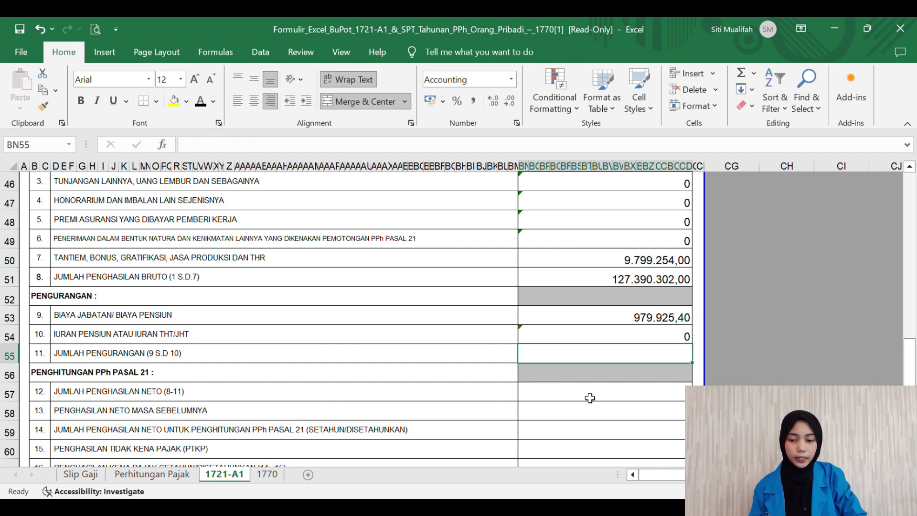
pyautogui.write('=')
pyautogui.click(615, 325)
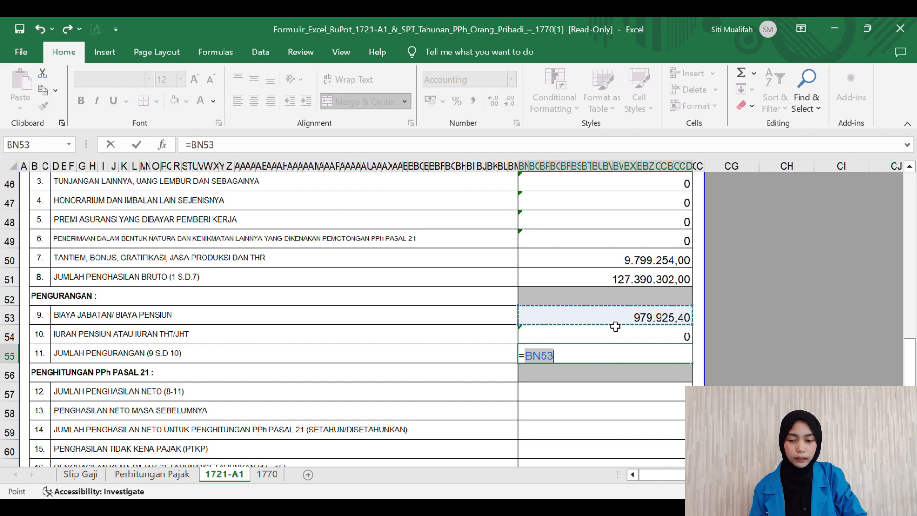
pyautogui.write('-')
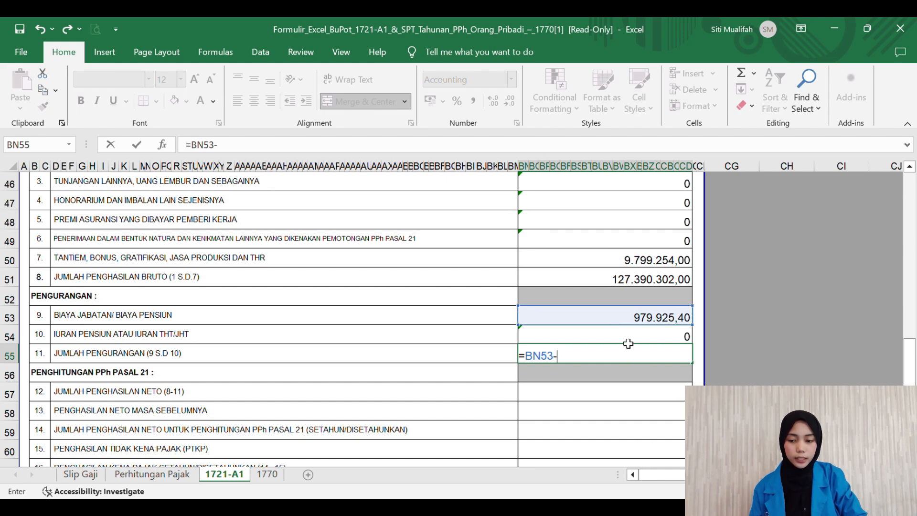
pyautogui.click(626, 340)
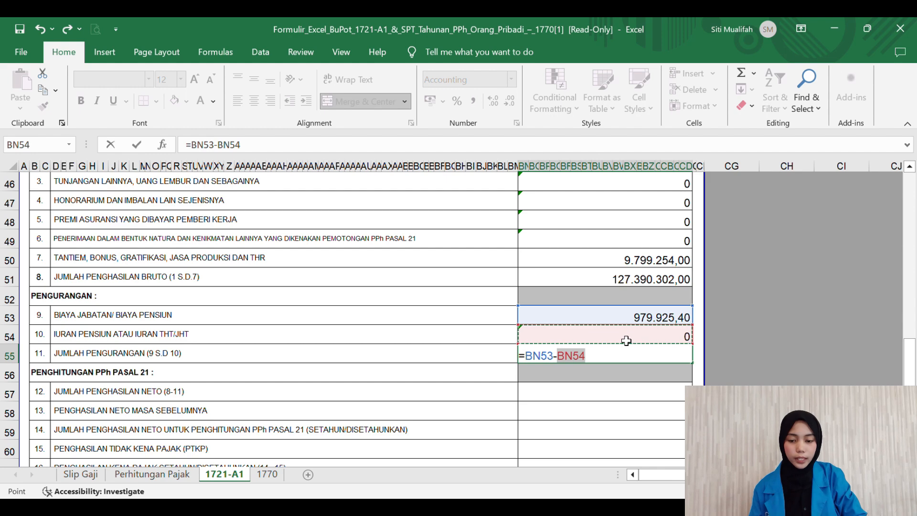
pyautogui.press('Return')
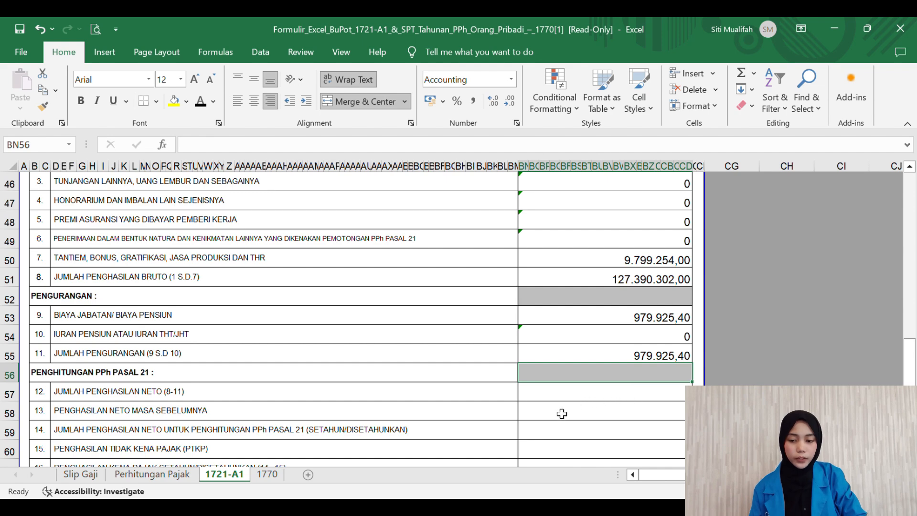
# Step: Enter the line 12 net income formula =BN51-BN55, gross income minus total deductions
pyautogui.click(563, 395)
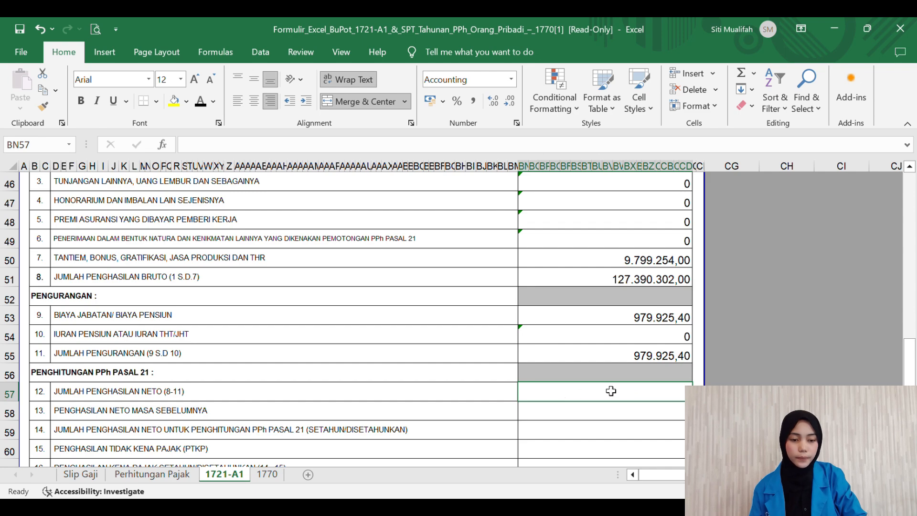
pyautogui.write('=')
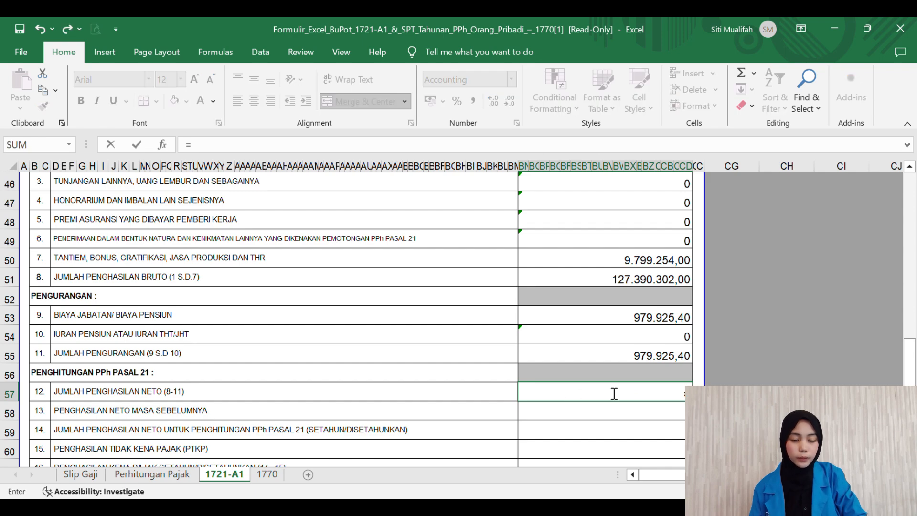
pyautogui.press('Escape')
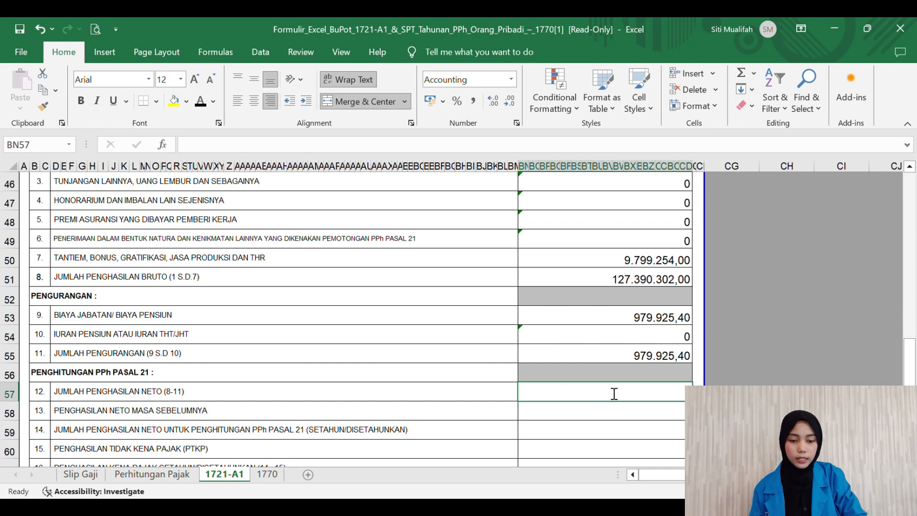
pyautogui.write('=')
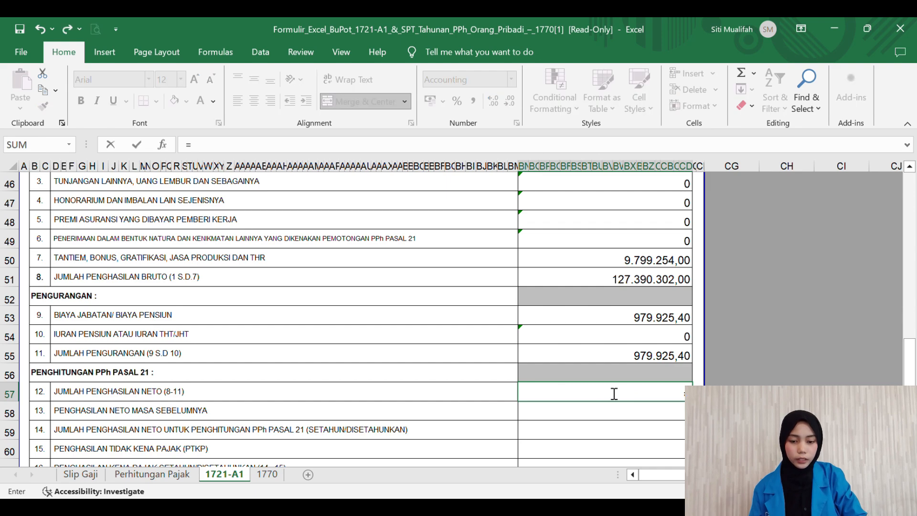
pyautogui.click(620, 277)
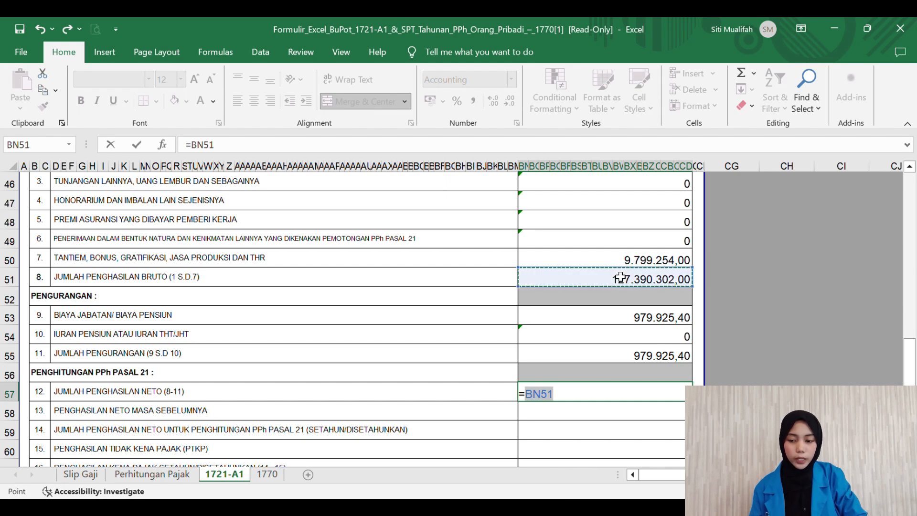
pyautogui.write('-')
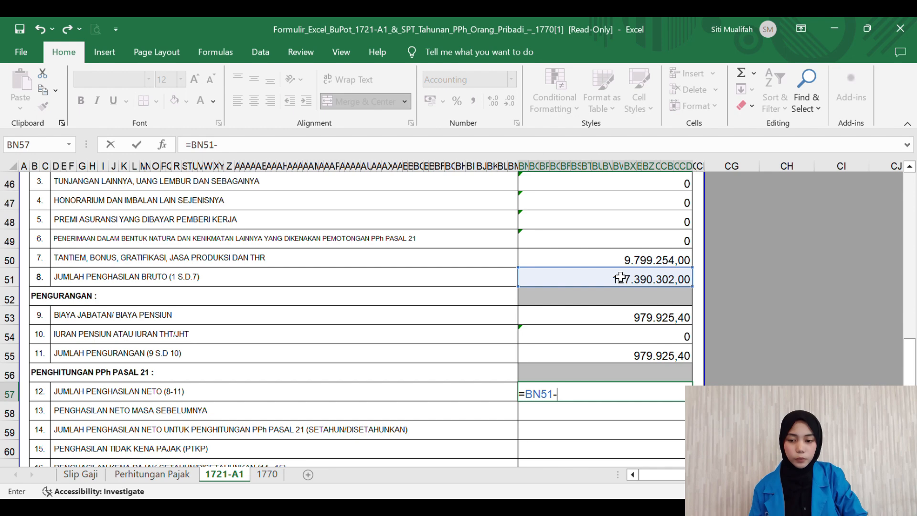
pyautogui.click(607, 358)
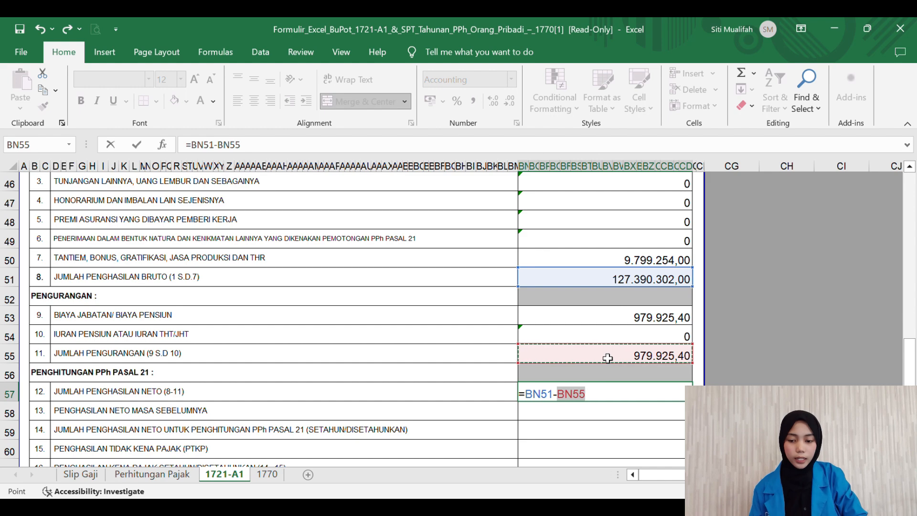
pyautogui.press('Return')
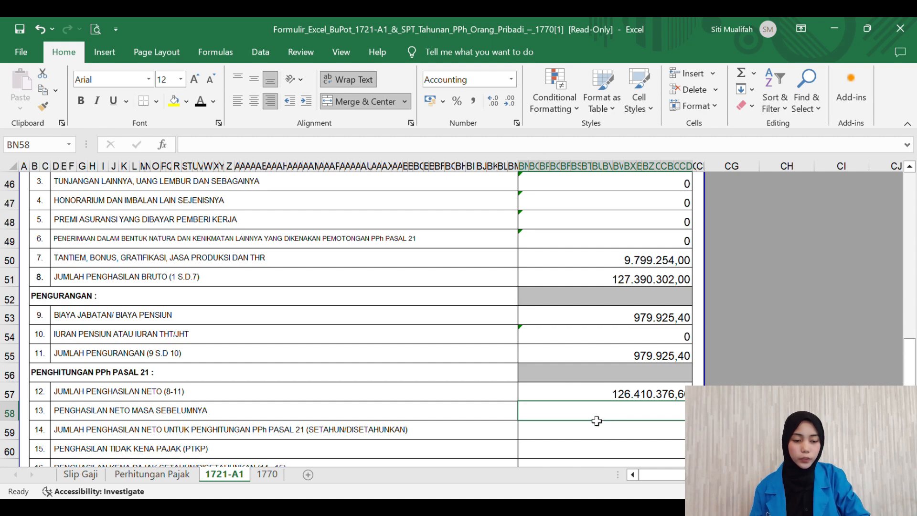
# Step: Record '0 for line 13 and type 126410376 as the line 14 net income
pyautogui.write("'0")
pyautogui.press('Escape')
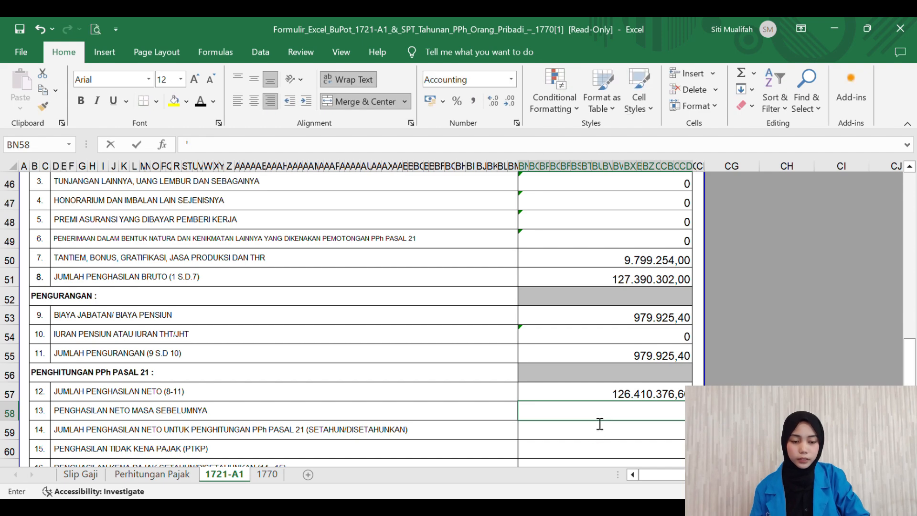
pyautogui.write("'0")
pyautogui.press('Return')
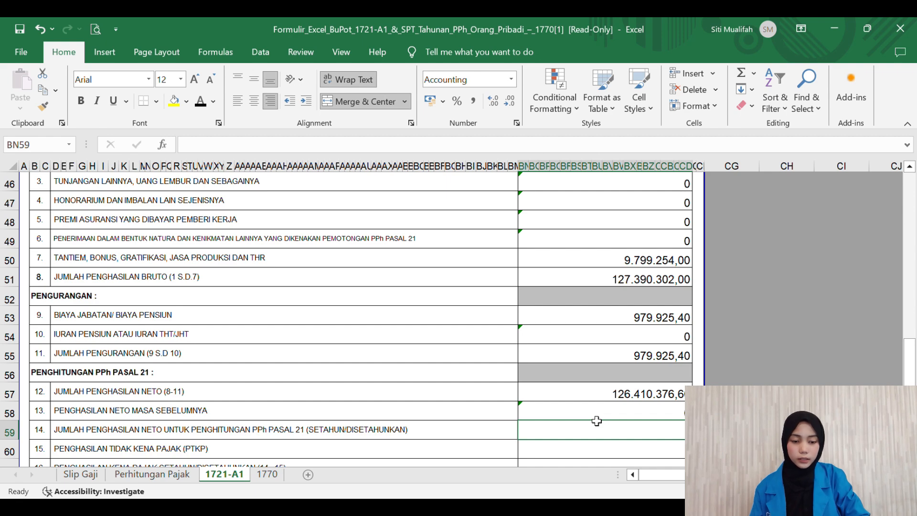
pyautogui.click(636, 400)
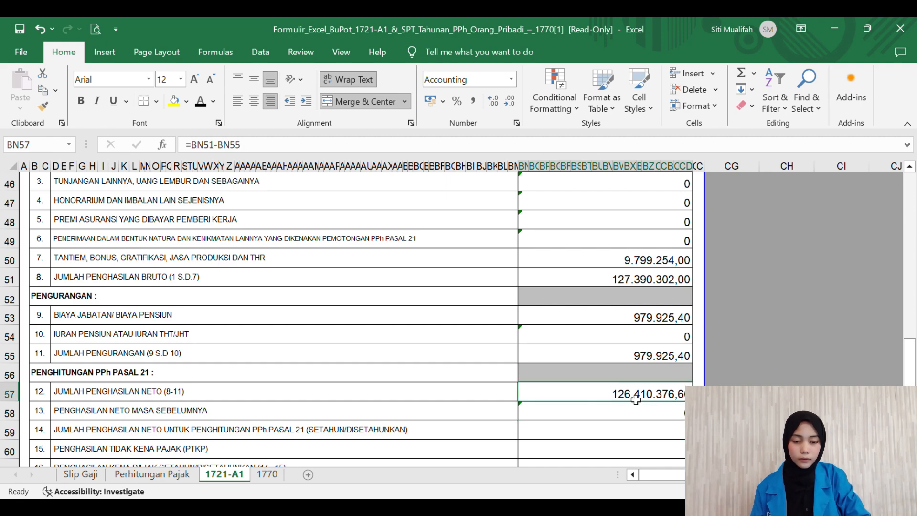
pyautogui.click(635, 432)
pyautogui.write('1')
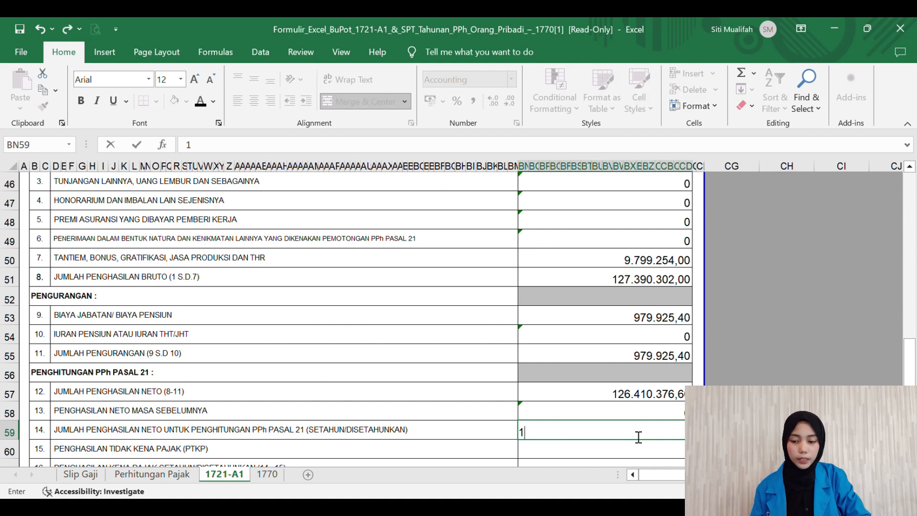
pyautogui.write('26410')
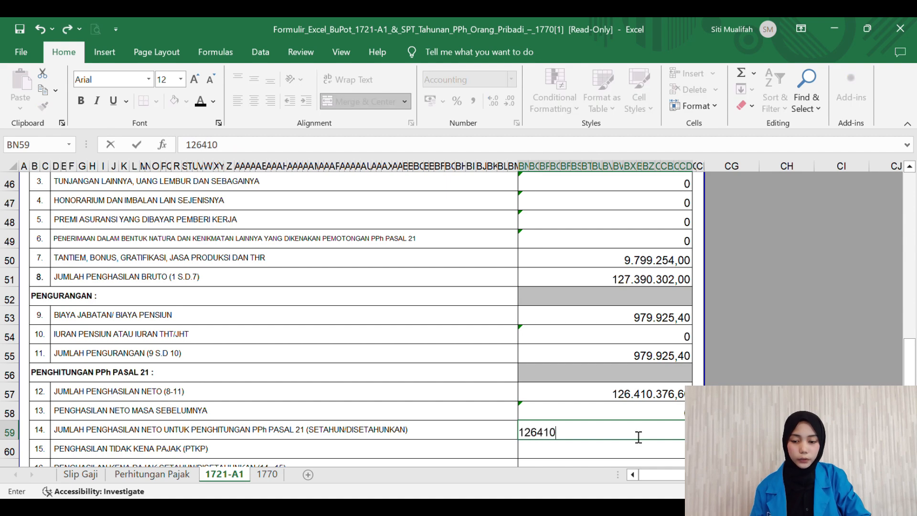
pyautogui.write('376')
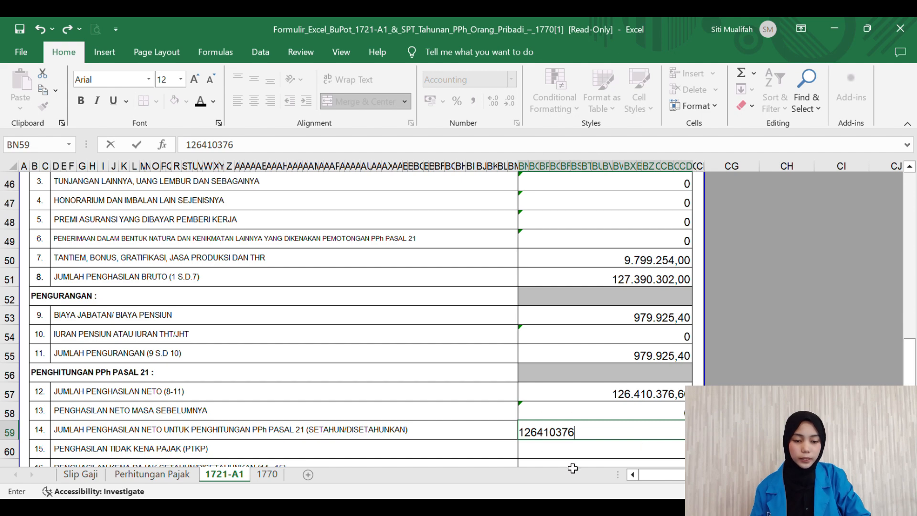
# Step: Copy the 8.161.556,49 PPh 21 from Perhitungan Pajak D21 into line 17
pyautogui.click(159, 479)
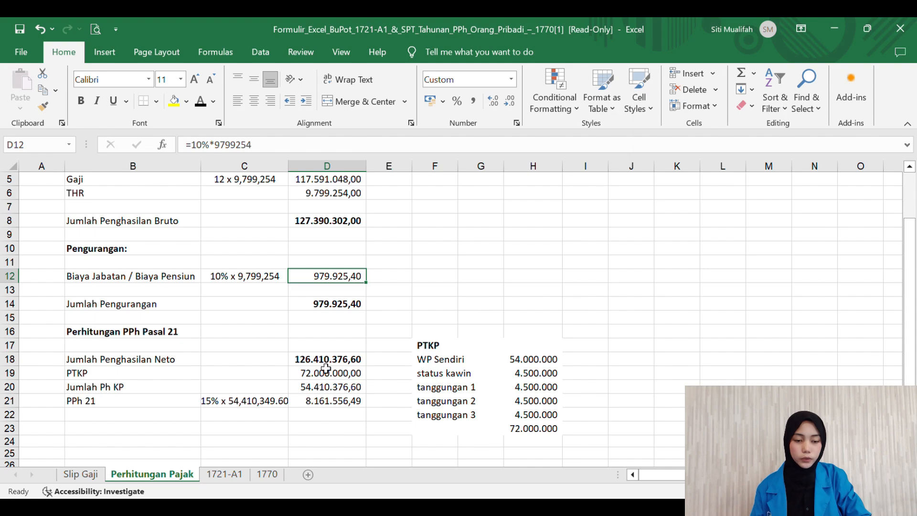
pyautogui.click(359, 405)
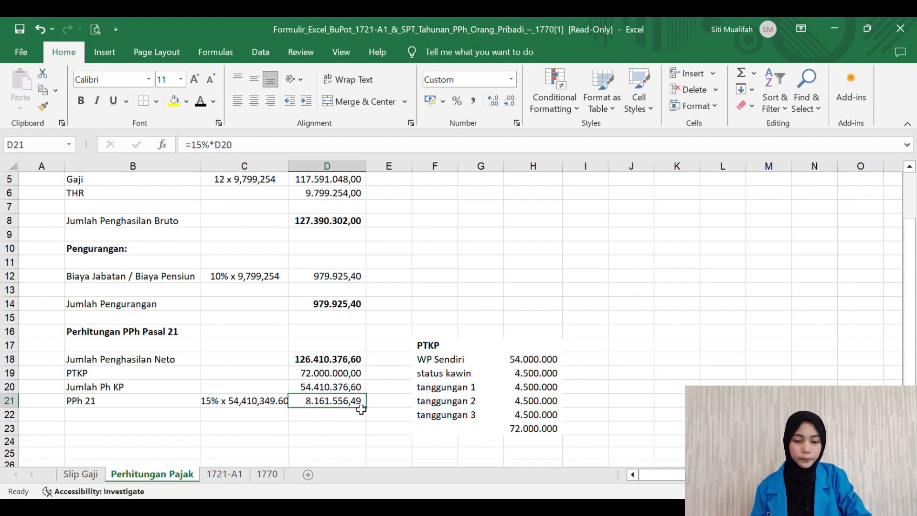
pyautogui.hotkey('ctrl', 'c')
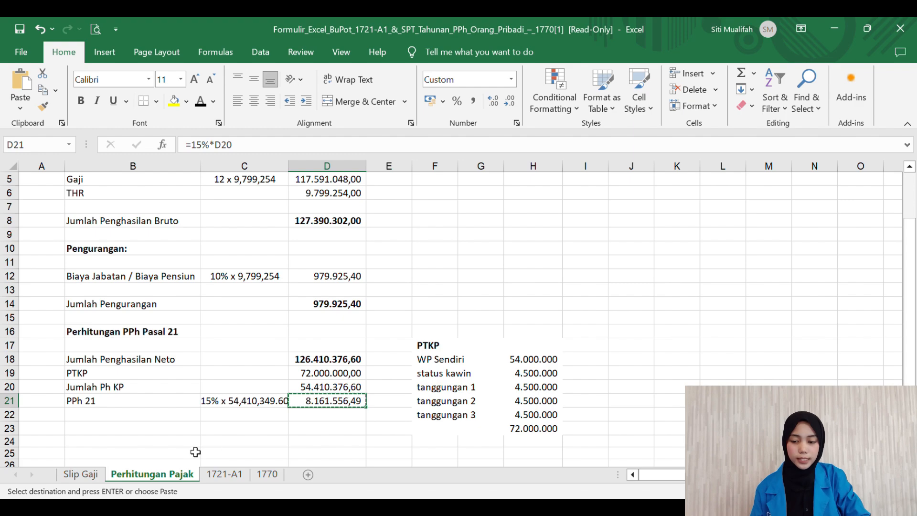
pyautogui.click(225, 474)
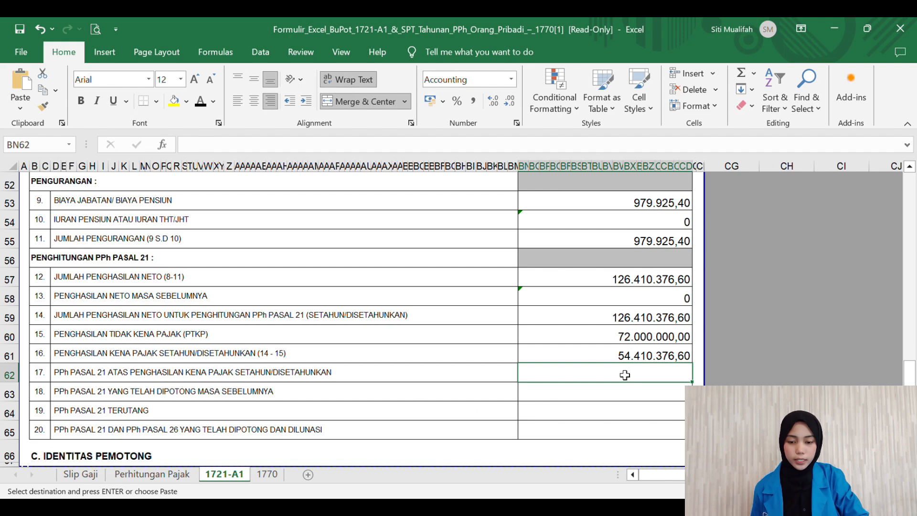
pyautogui.hotkey('ctrl', 'v')
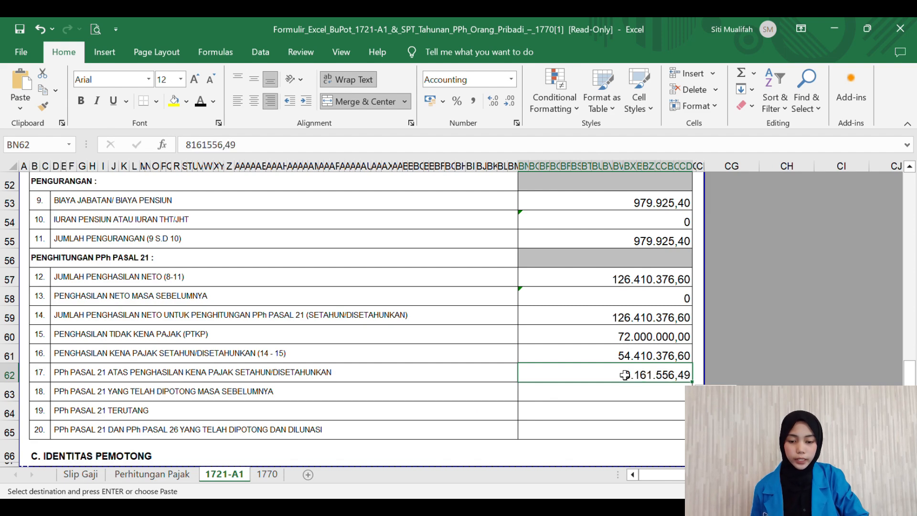
pyautogui.press('Return')
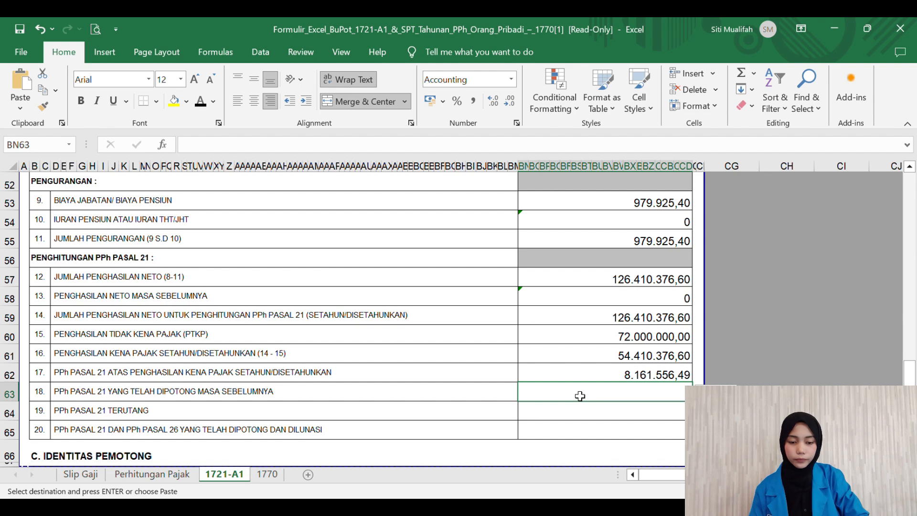
# Step: Set line 18 of the 1721-A1 form to '0
pyautogui.press('Escape')
pyautogui.write("'0")
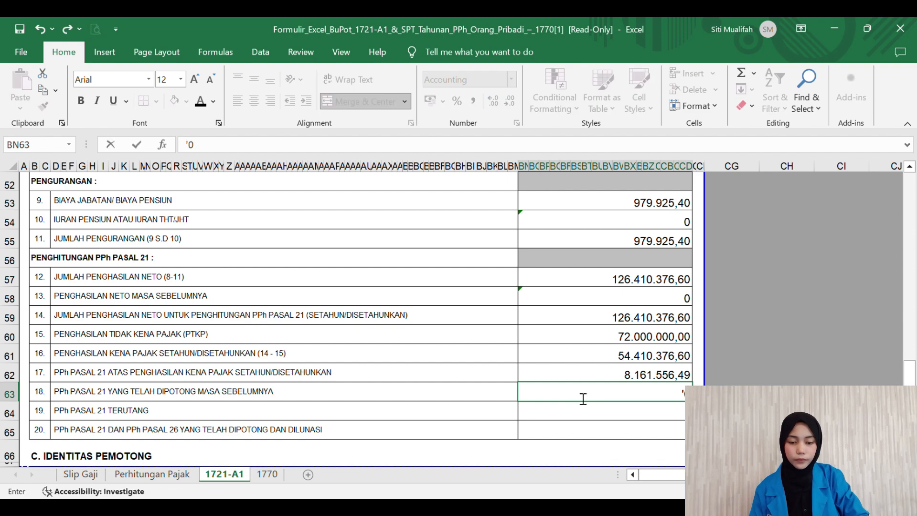
pyautogui.hotkey('ctrl', 'Return')
pyautogui.press('Return')
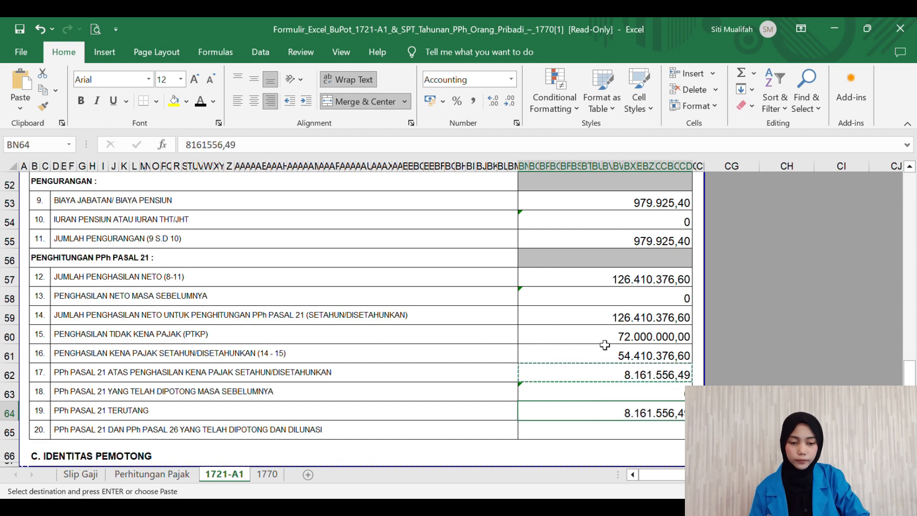
# Step: Paste the PPh 21 amount into line 19 and enter 8161556,49 for line 20
pyautogui.click(604, 342)
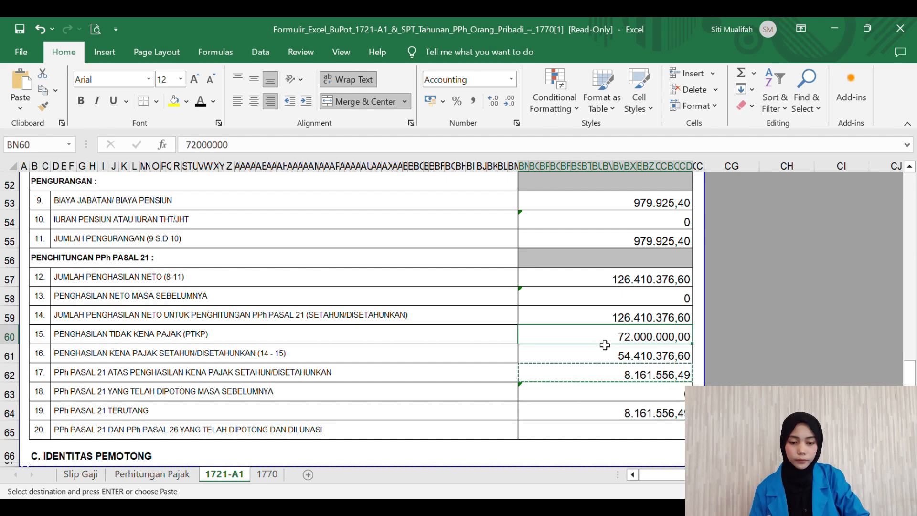
pyautogui.click(605, 368)
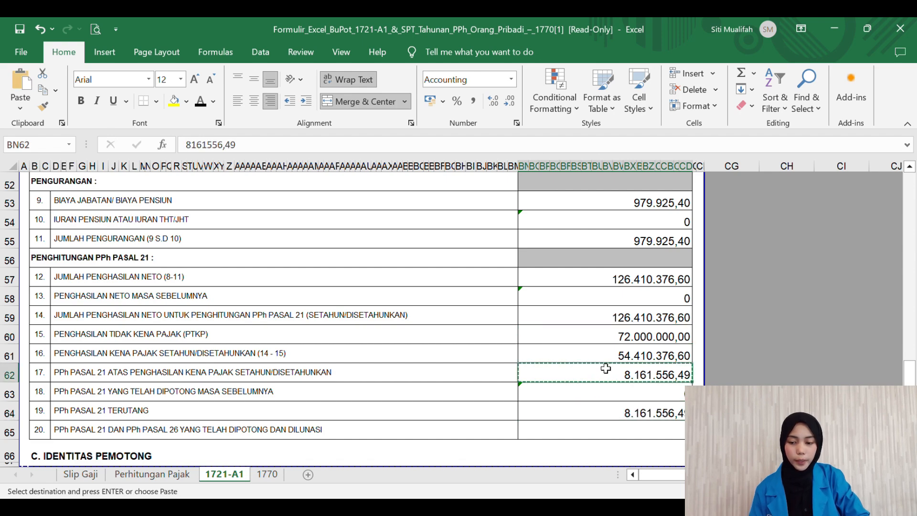
pyautogui.click(486, 358)
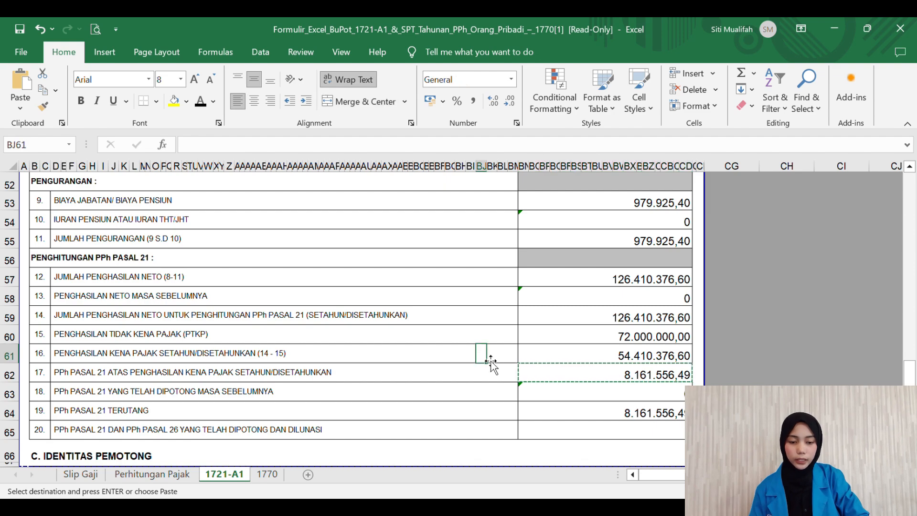
pyautogui.doubleClick(607, 379)
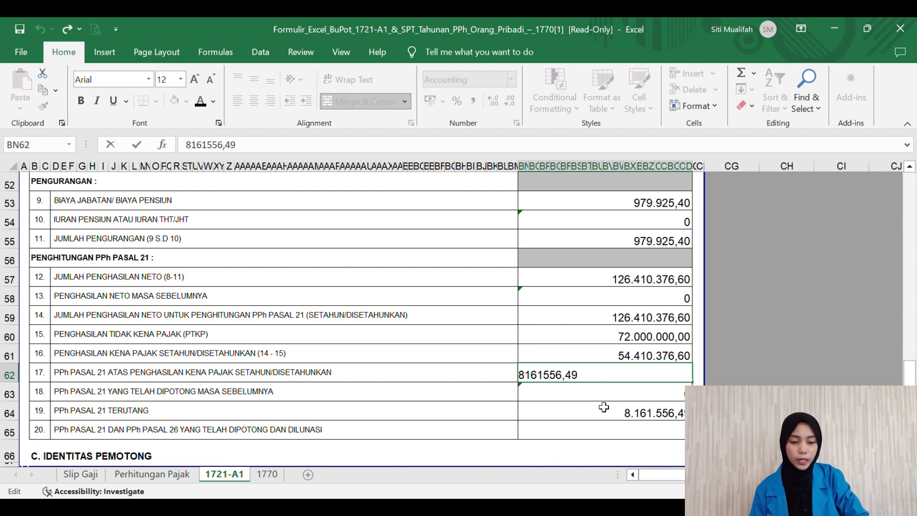
pyautogui.click(607, 438)
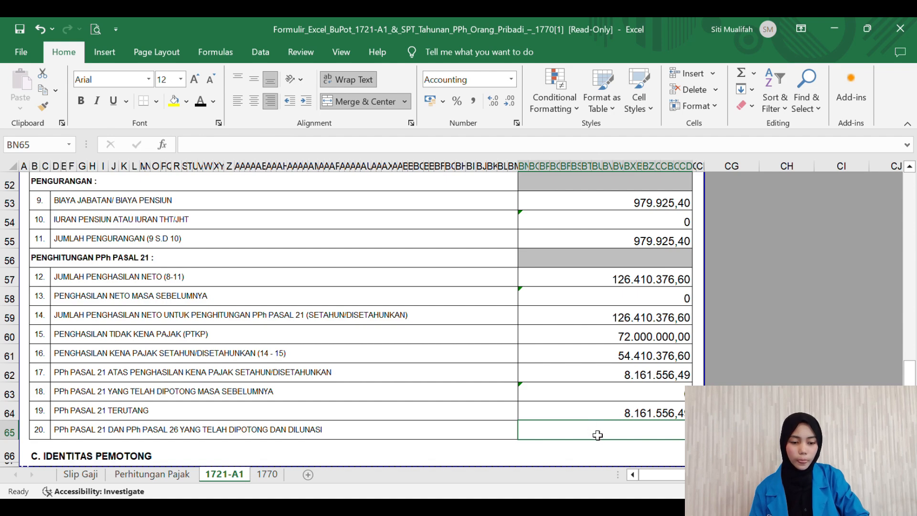
pyautogui.write('8')
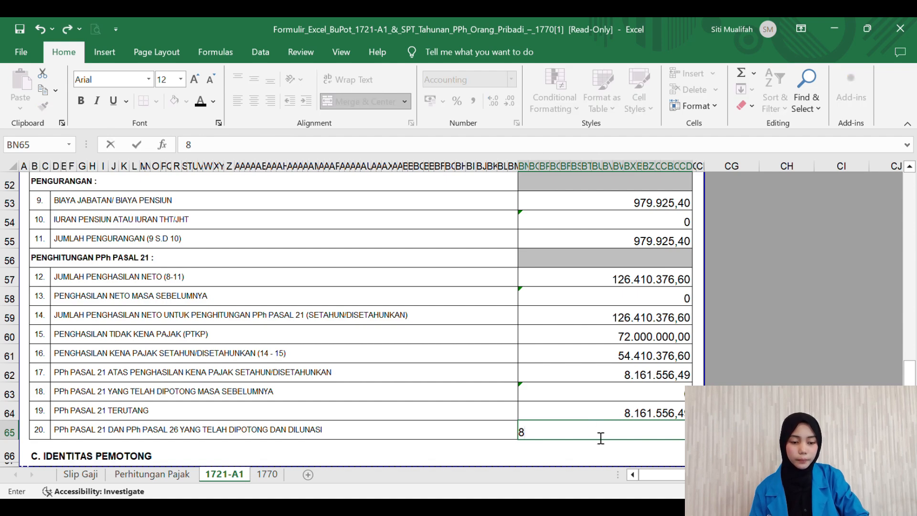
pyautogui.write('161')
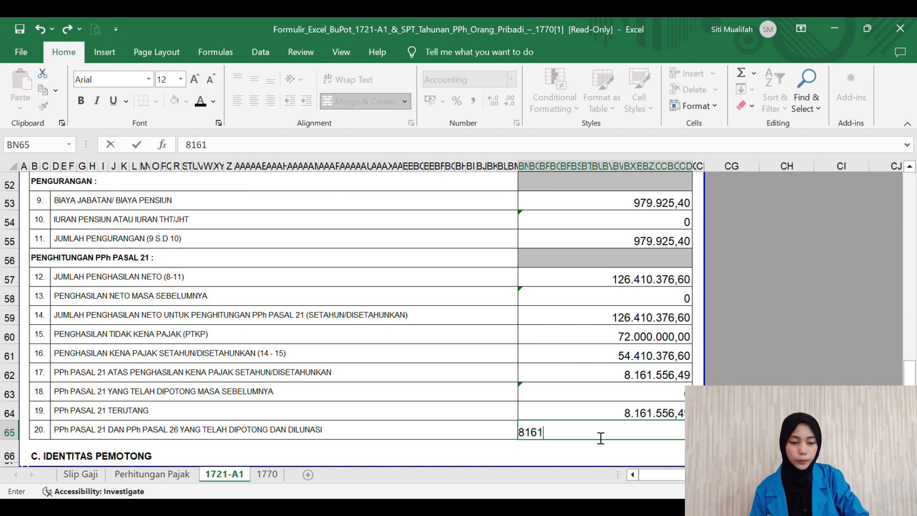
pyautogui.write('556')
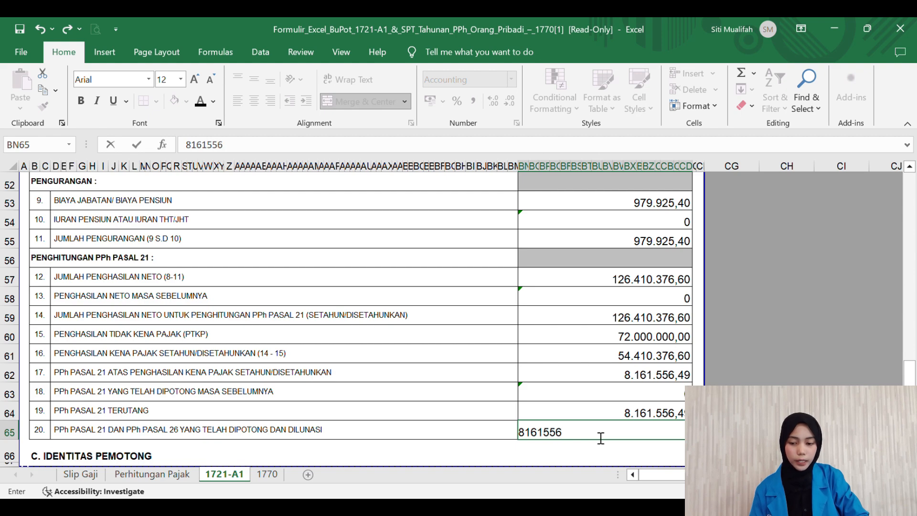
pyautogui.write(',49')
pyautogui.press('Return')
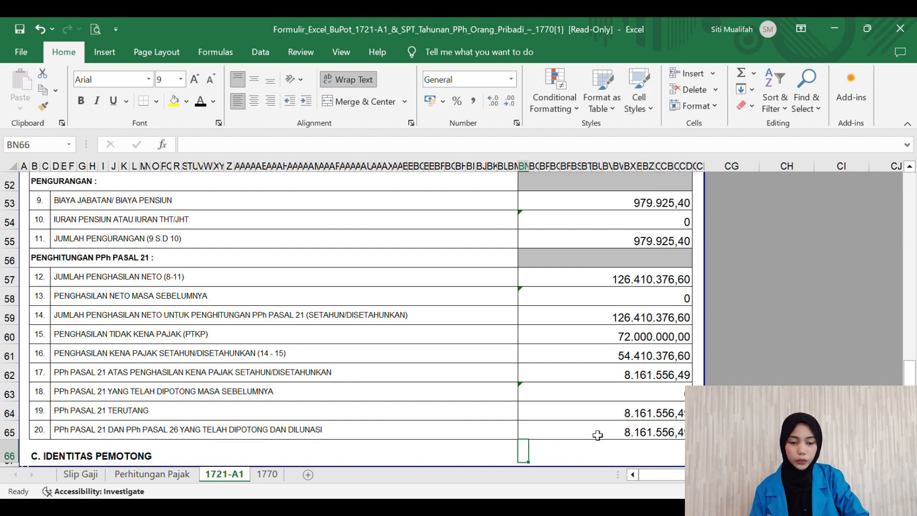
# Step: Fill in the withholder's NPWP parts across its boxes, removing bold from the last part
pyautogui.scroll(-3, 532, 379)
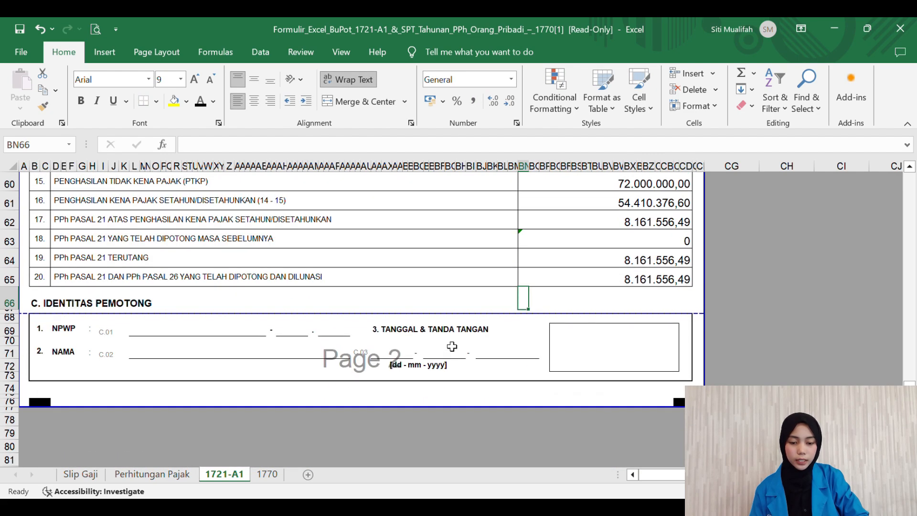
pyautogui.click(187, 337)
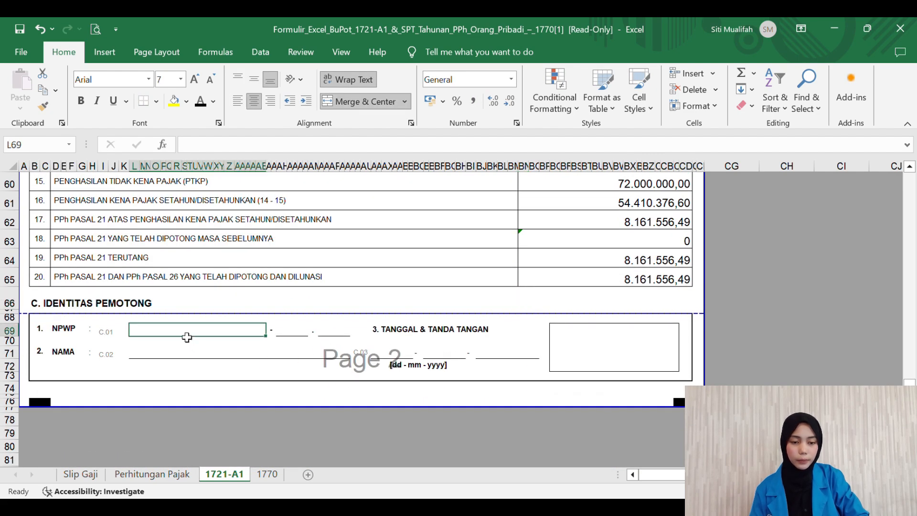
pyautogui.moveTo(186, 337); pyautogui.dragTo(144, 339)
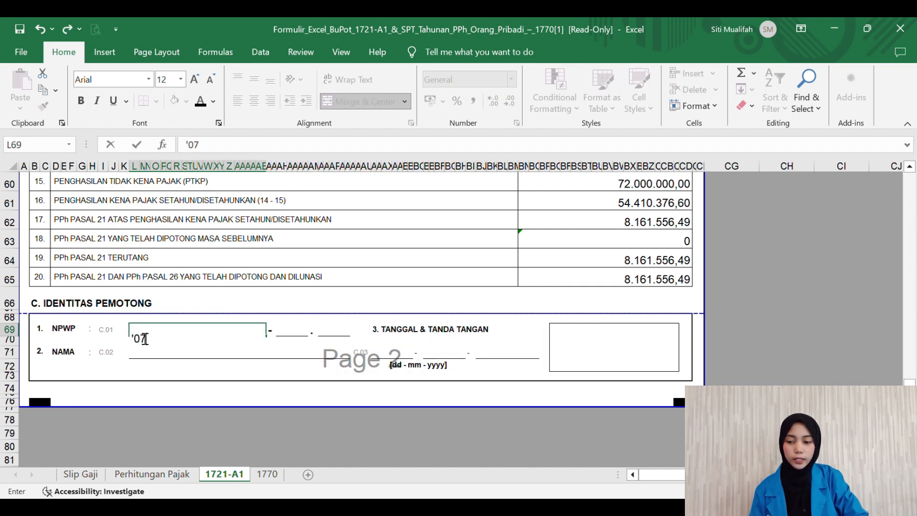
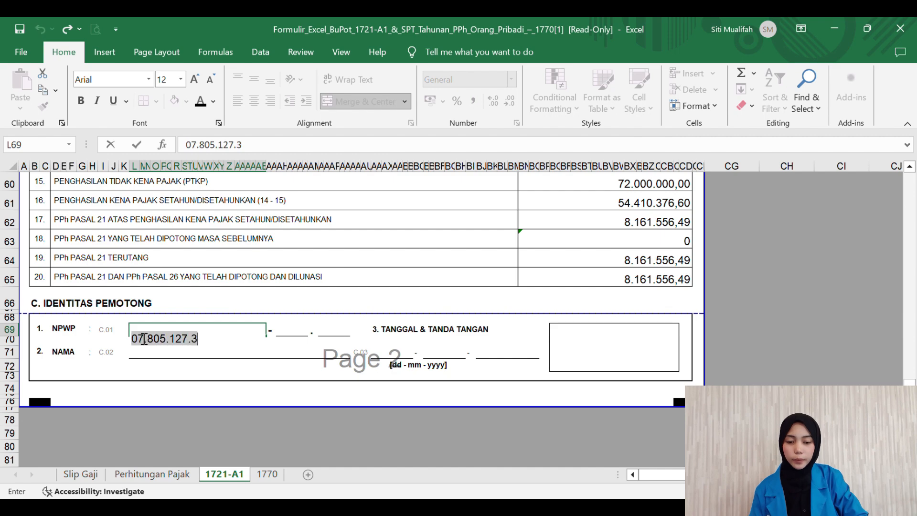
pyautogui.click(307, 334)
pyautogui.press('Tab')
pyautogui.press('Tab')
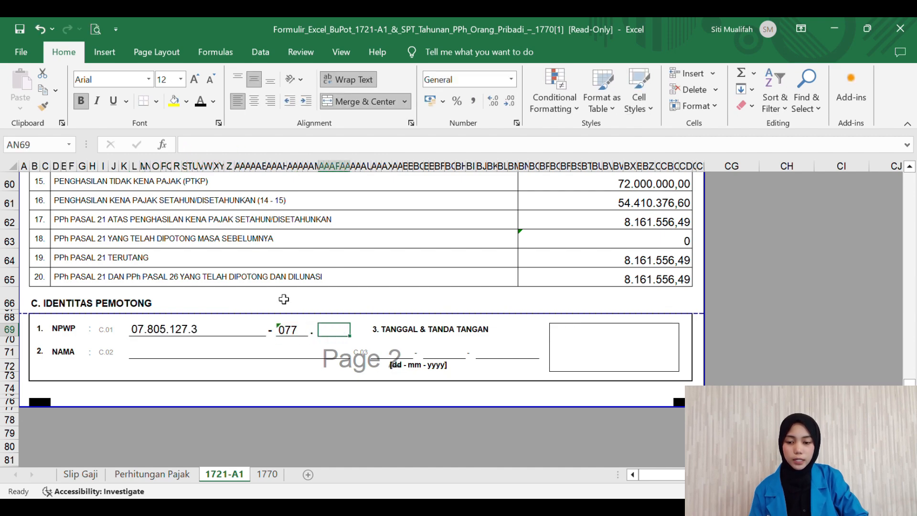
pyautogui.click(83, 101)
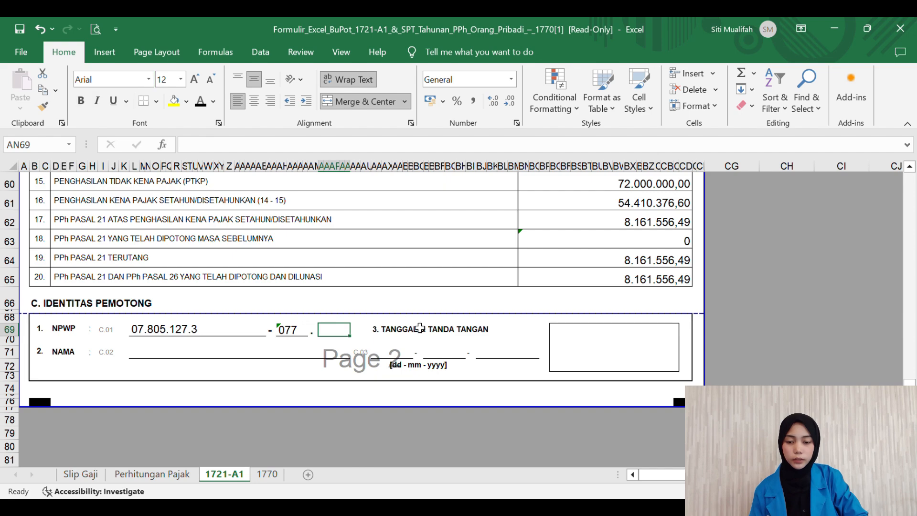
pyautogui.write("'000")
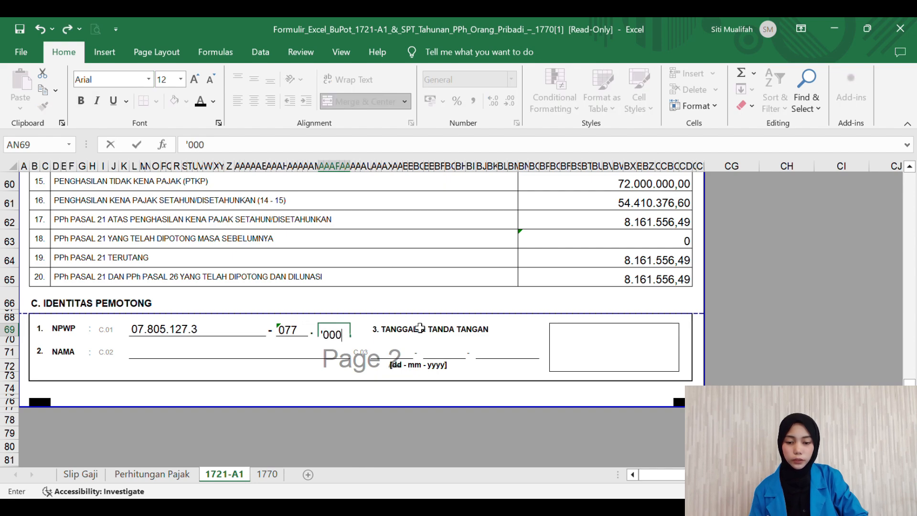
pyautogui.click(228, 363)
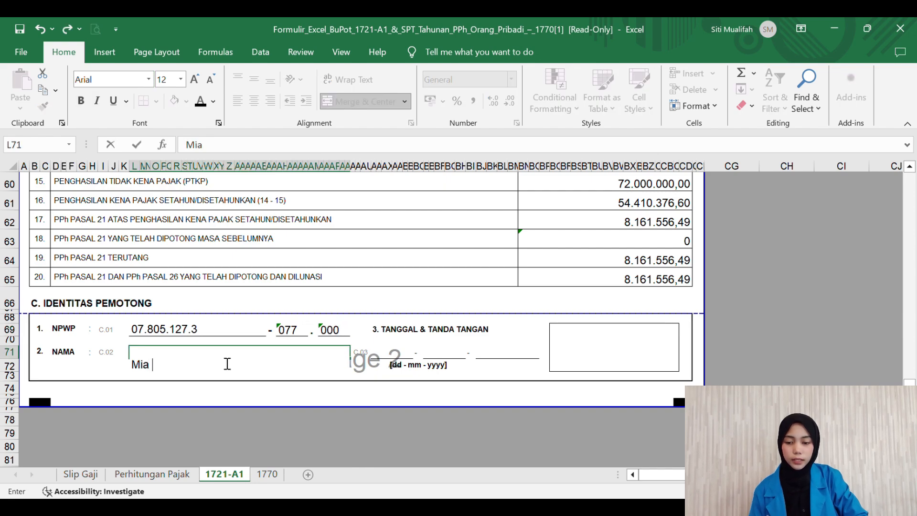
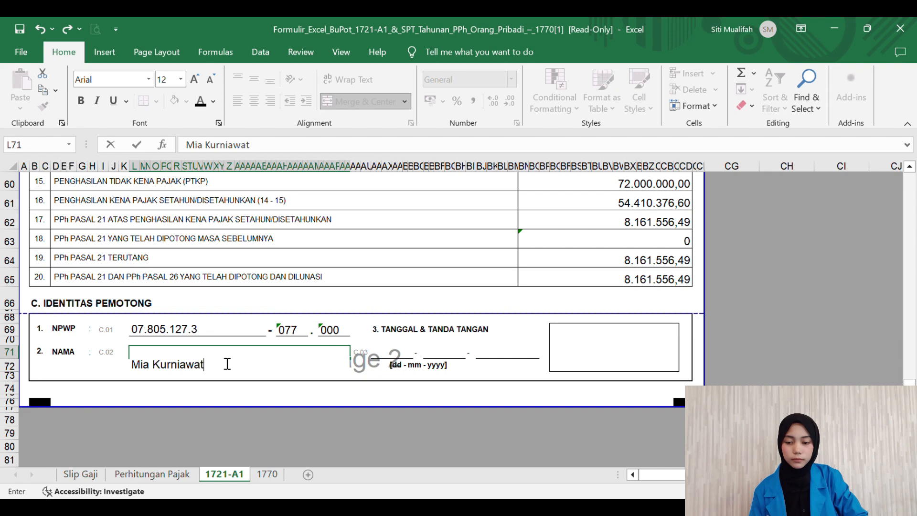
# Step: Enter the withholder's full name and signing date 01/01/2021, adjusting the date box font size
pyautogui.press('Tab')
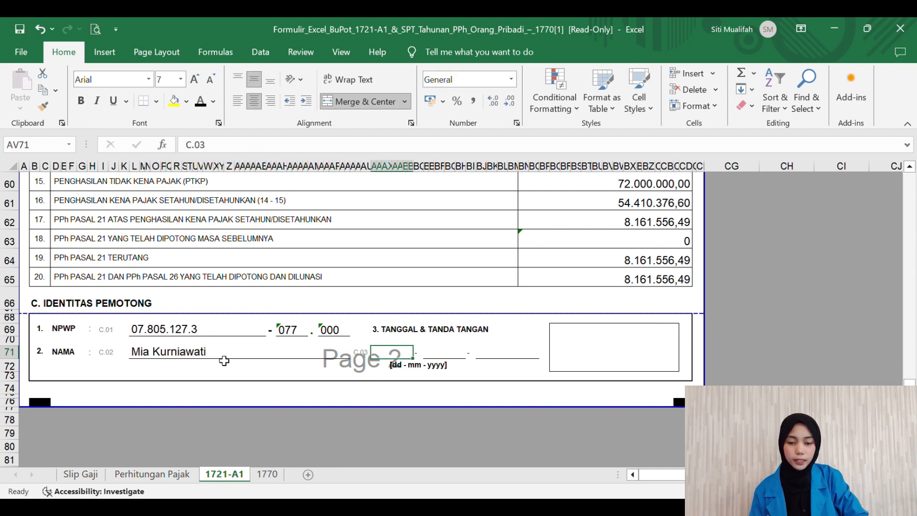
pyautogui.write("'")
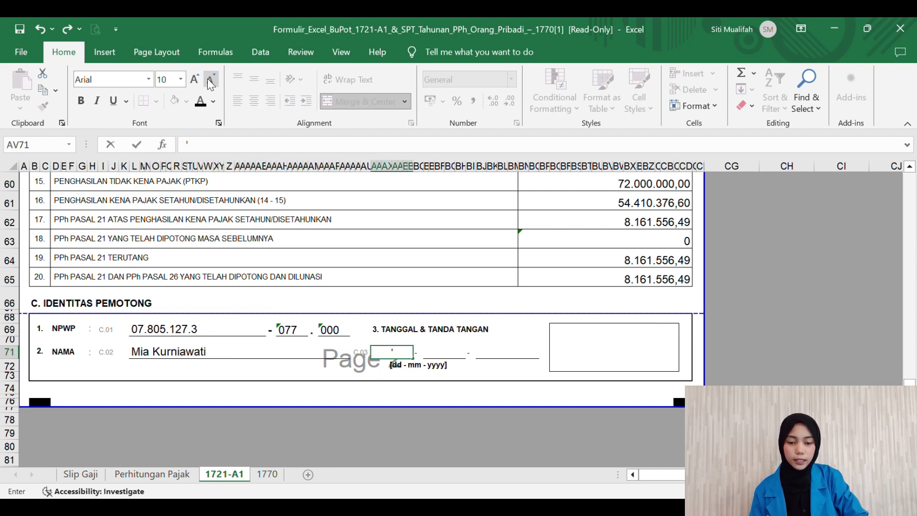
pyautogui.write('01')
pyautogui.press('Tab')
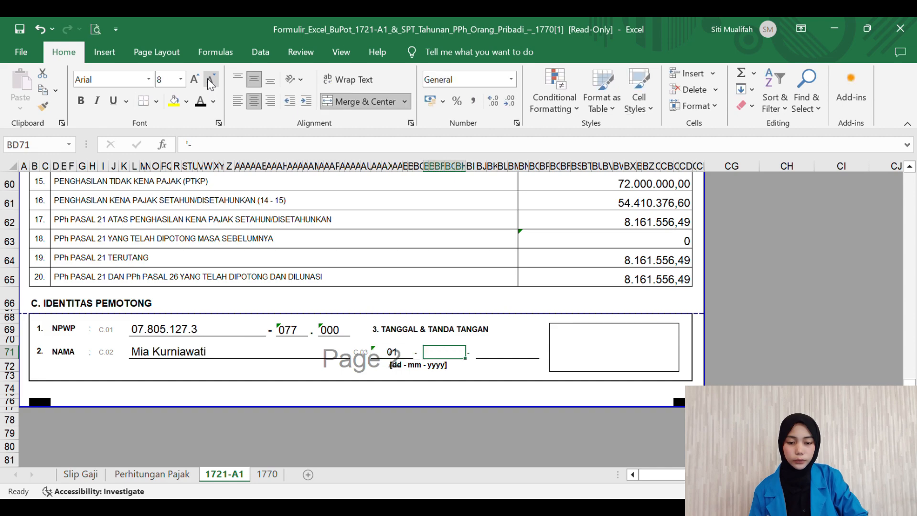
pyautogui.click(194, 79)
pyautogui.click(194, 80)
pyautogui.click(194, 80)
pyautogui.click(194, 80)
pyautogui.click(210, 81)
pyautogui.click(210, 80)
pyautogui.write("'01")
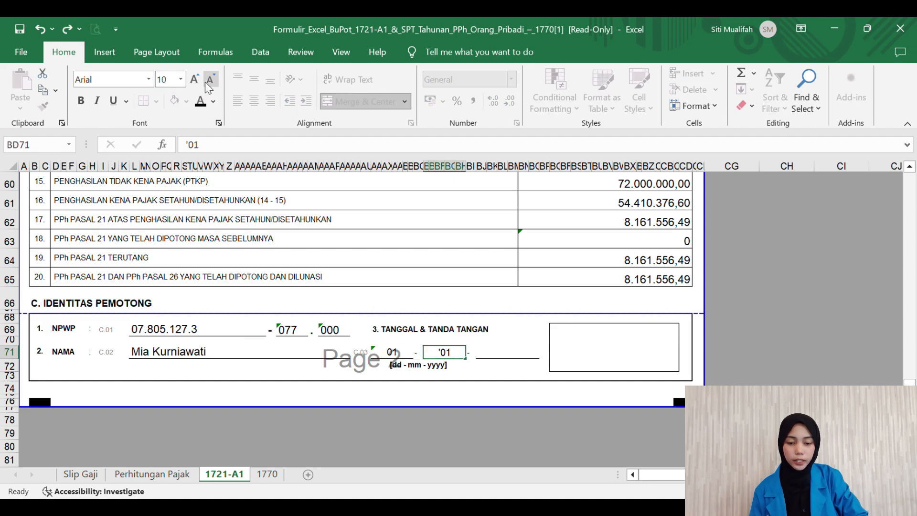
pyautogui.press('Tab')
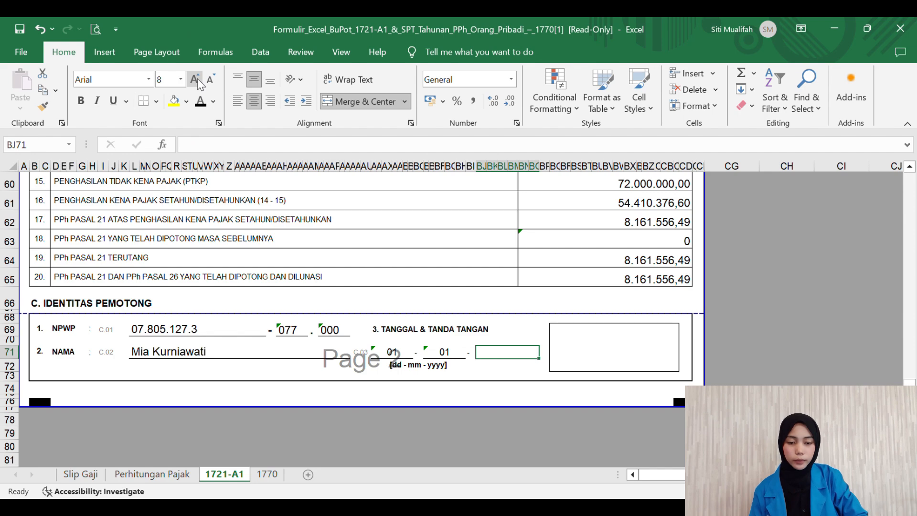
pyautogui.write('2021')
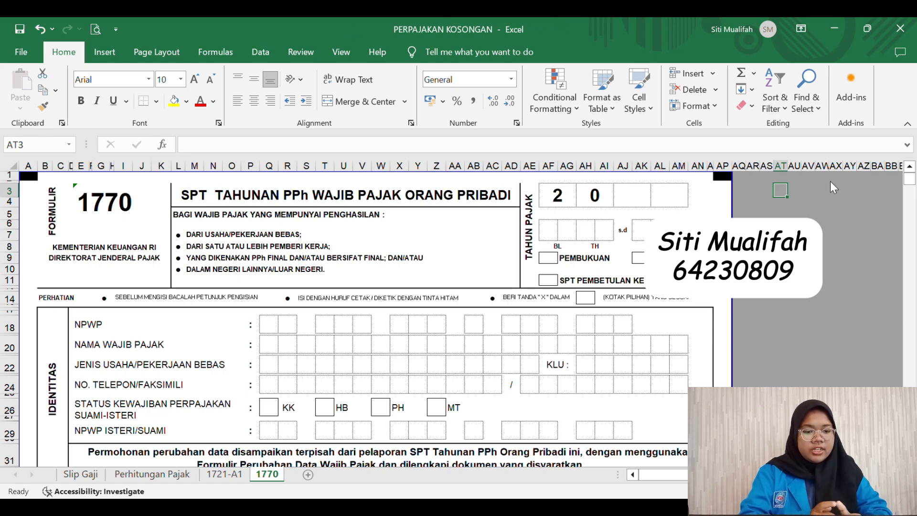
# Step: Complete the tax year as 2020 with the digits 2 and 0
pyautogui.click(637, 199)
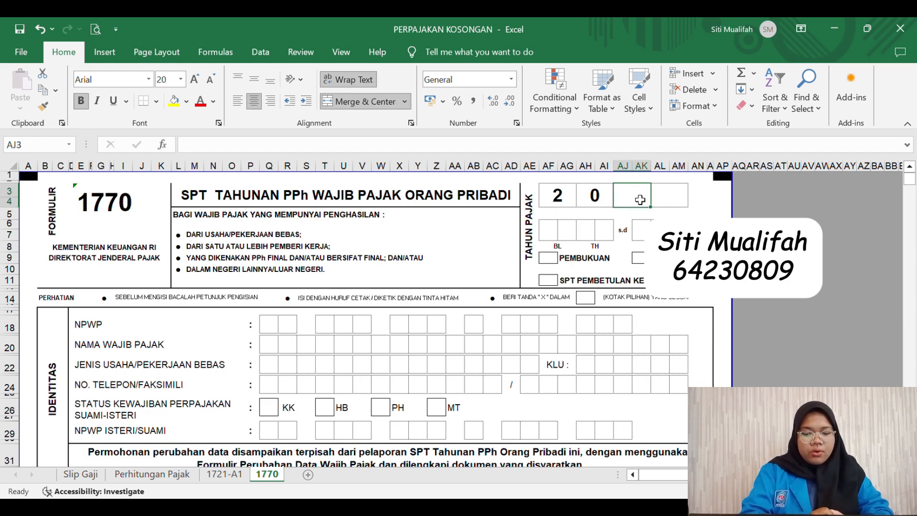
pyautogui.write('2')
pyautogui.press('Tab')
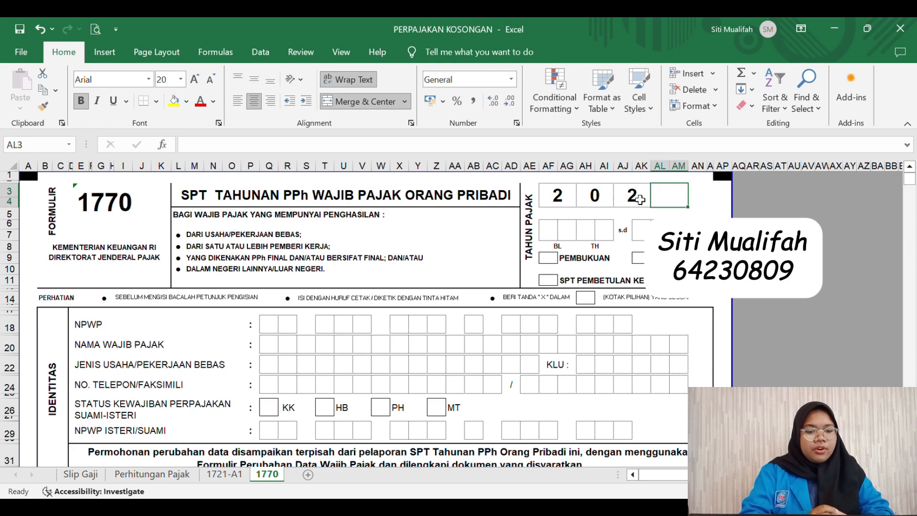
pyautogui.write('0')
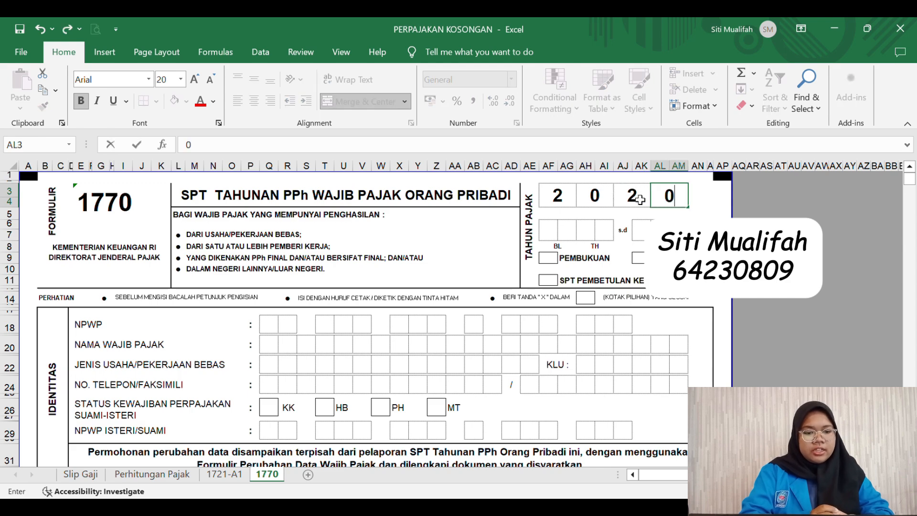
# Step: Type the period month digits 01 and 12 into the tax period boxes
pyautogui.click(554, 234)
pyautogui.write('0')
pyautogui.press('Tab')
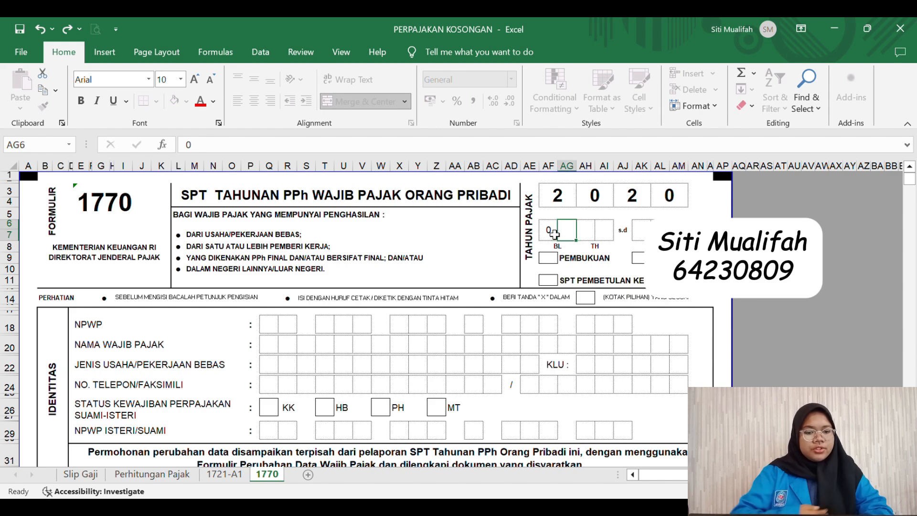
pyautogui.write('1')
pyautogui.press('Tab')
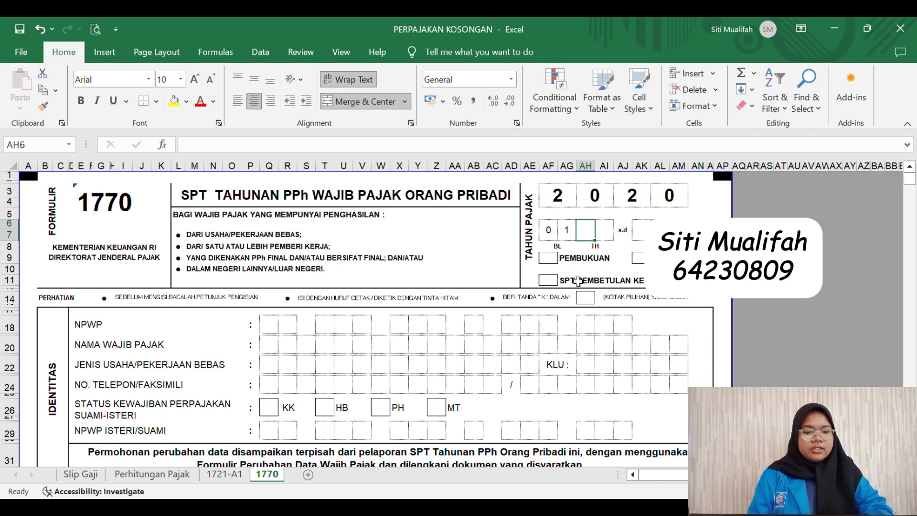
pyautogui.write('1')
pyautogui.press('Tab')
pyautogui.write('2')
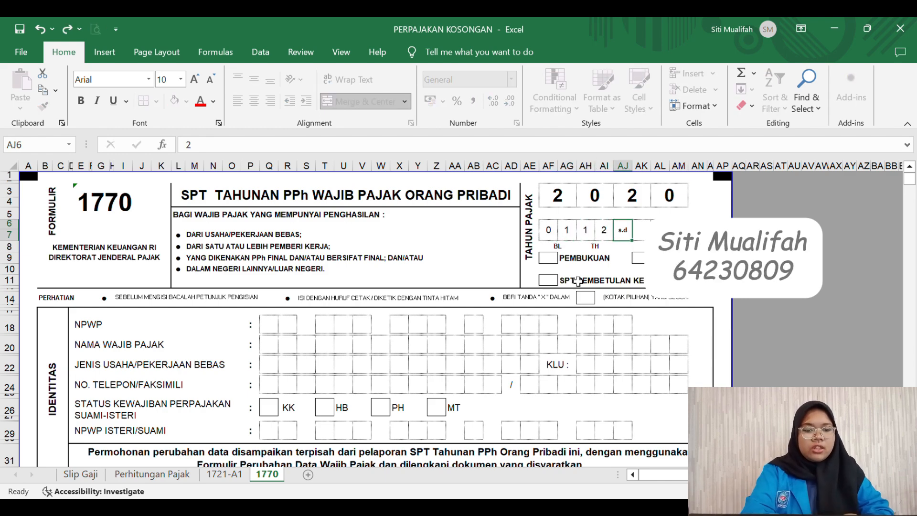
pyautogui.press('Tab')
pyautogui.write('1')
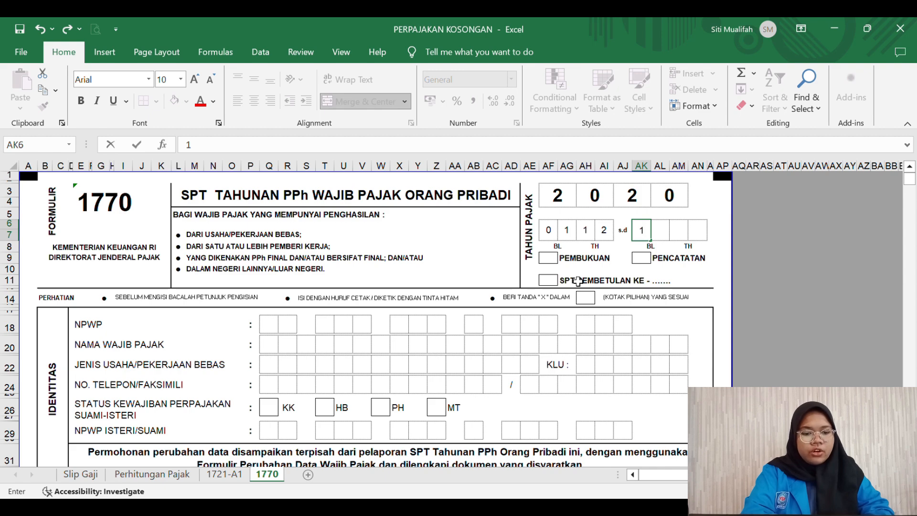
pyautogui.press('Tab')
pyautogui.write('2')
pyautogui.press('Tab')
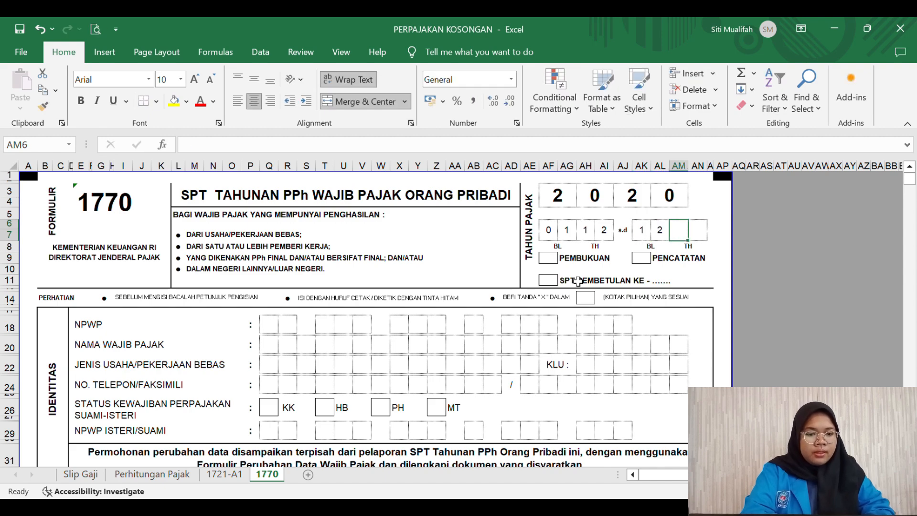
pyautogui.write('1')
pyautogui.press('BackSpace')
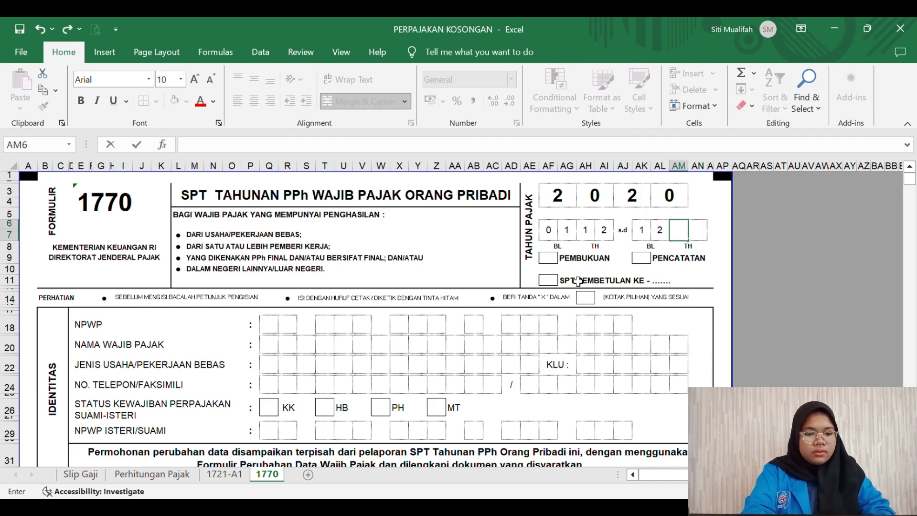
# Step: Correct the period year digits so the period reads 01 20 to 12 20
pyautogui.click(662, 234)
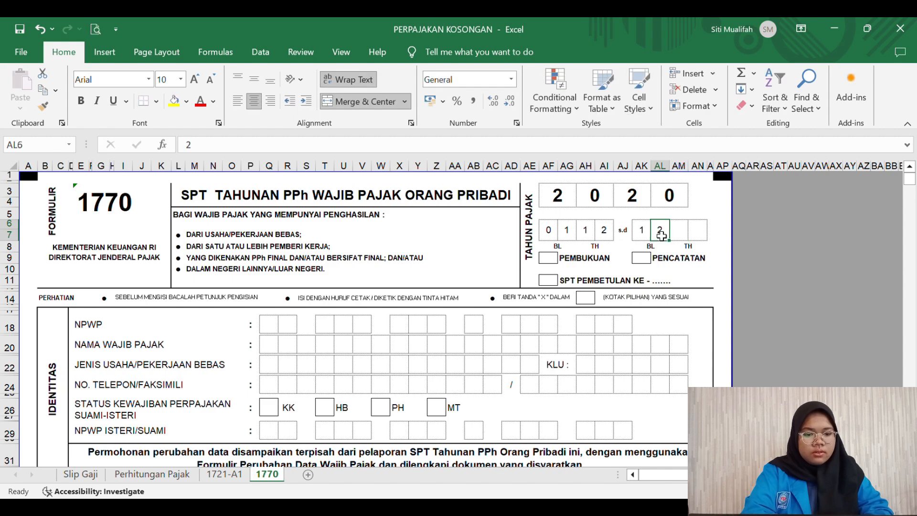
pyautogui.click(648, 232)
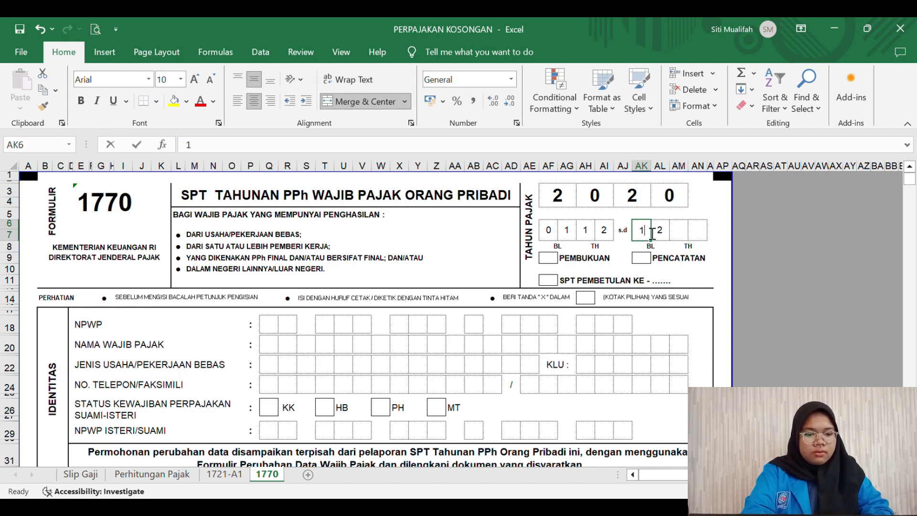
pyautogui.click(602, 232)
pyautogui.press('BackSpace')
pyautogui.click(588, 233)
pyautogui.press('BackSpace')
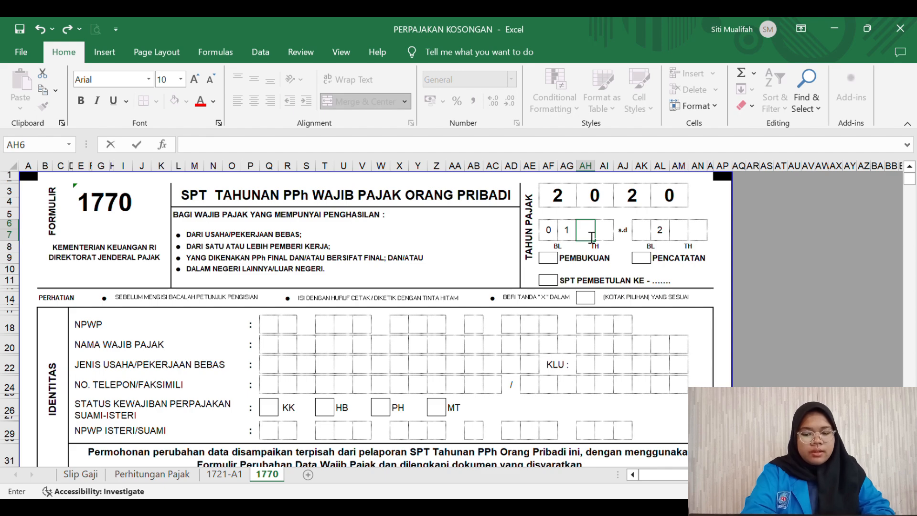
pyautogui.write('2')
pyautogui.press('Tab')
pyautogui.write('0')
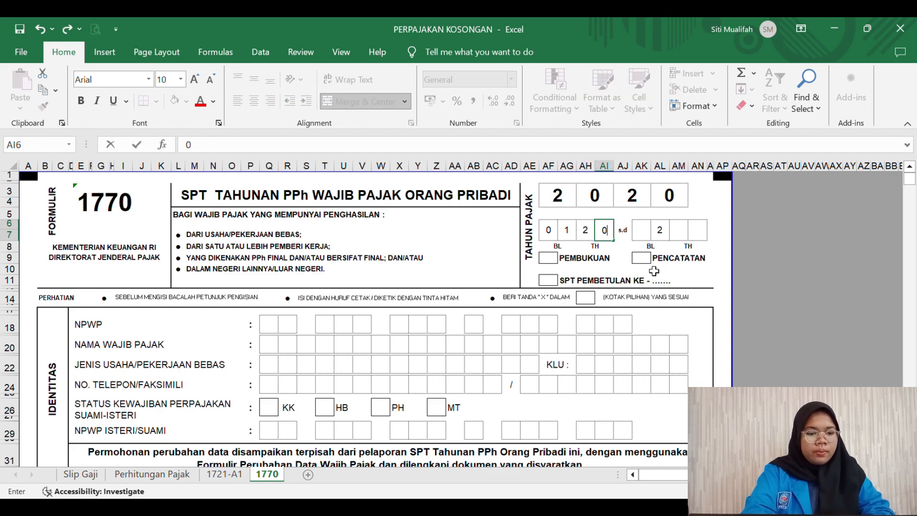
pyautogui.press('Tab')
pyautogui.press('Tab')
pyautogui.write('1')
pyautogui.press('Tab')
pyautogui.write('2')
pyautogui.press('Tab')
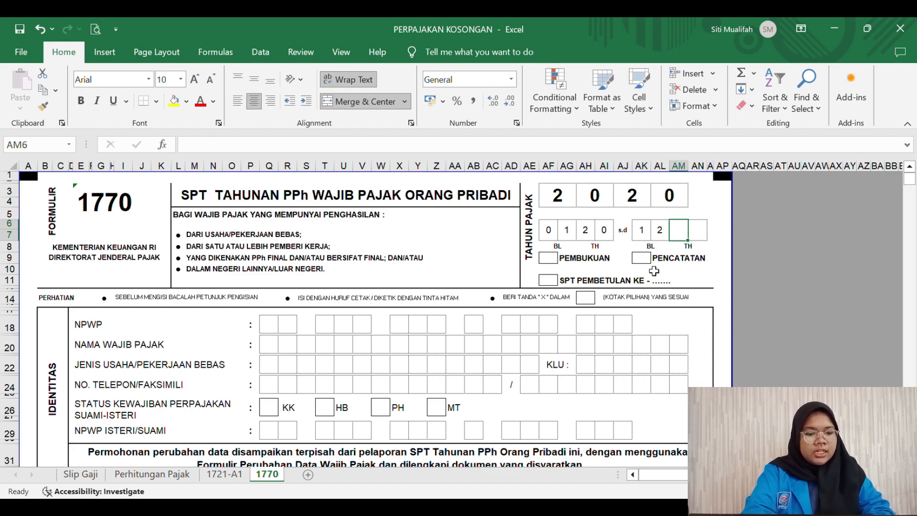
pyautogui.write('2')
pyautogui.press('Tab')
pyautogui.write('20')
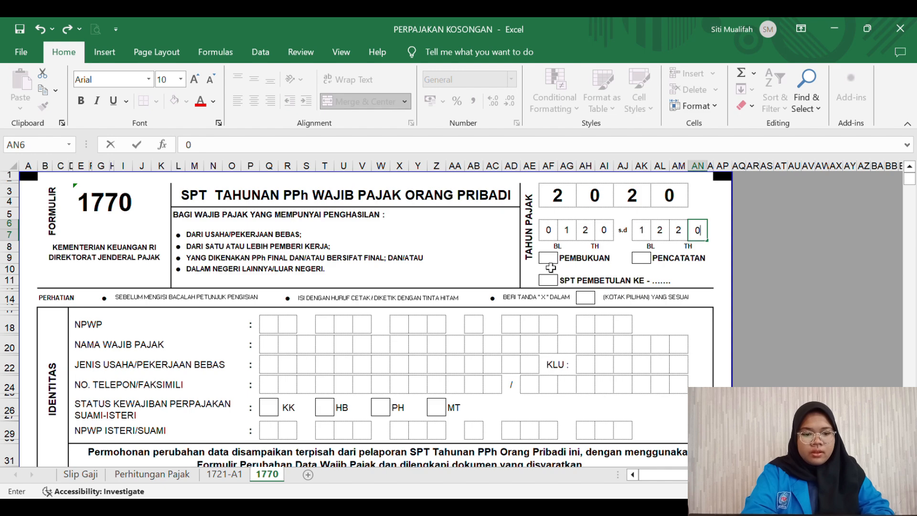
# Step: Mark the PEMBUKUAN box with an X
pyautogui.click(550, 265)
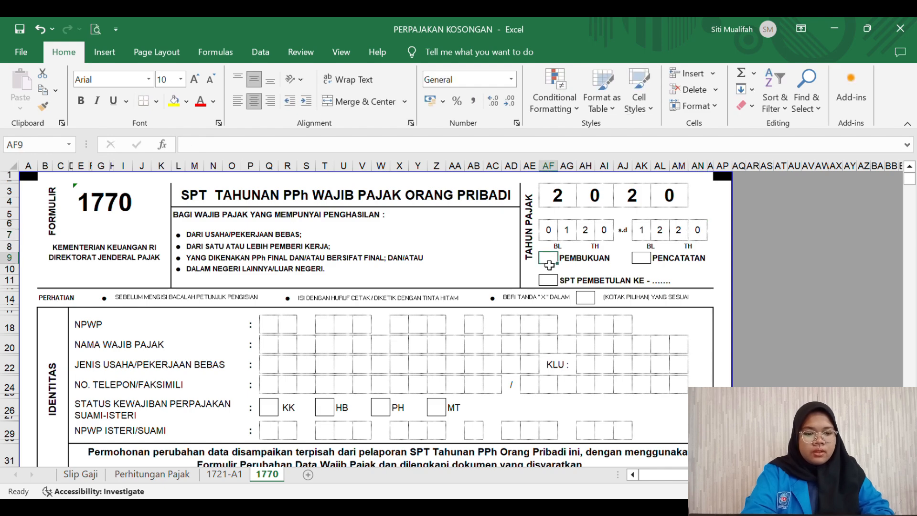
pyautogui.hotkey('ctrl', 'c')
pyautogui.click(578, 270)
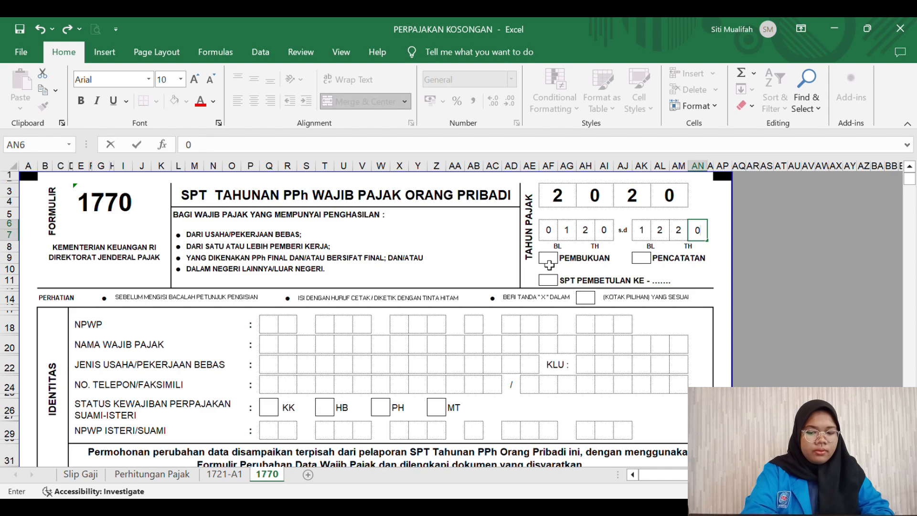
pyautogui.click(549, 265)
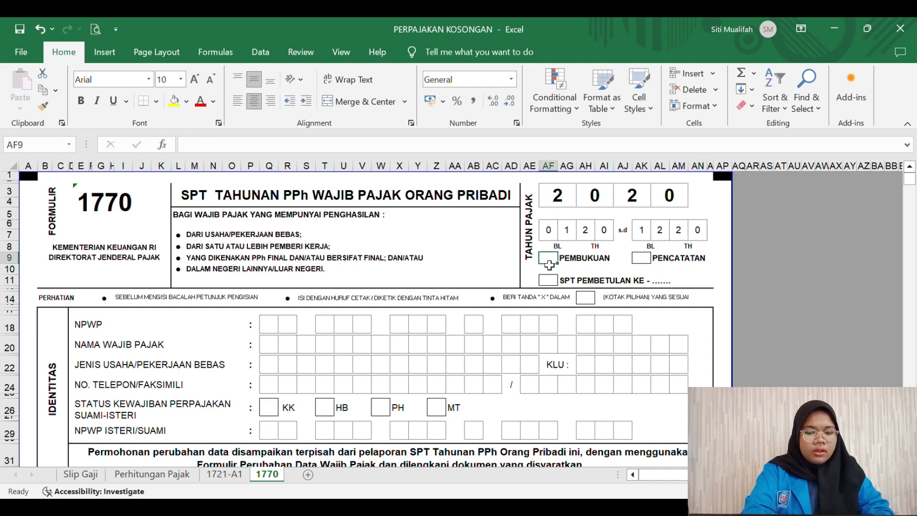
pyautogui.hotkey('ctrl', 'c')
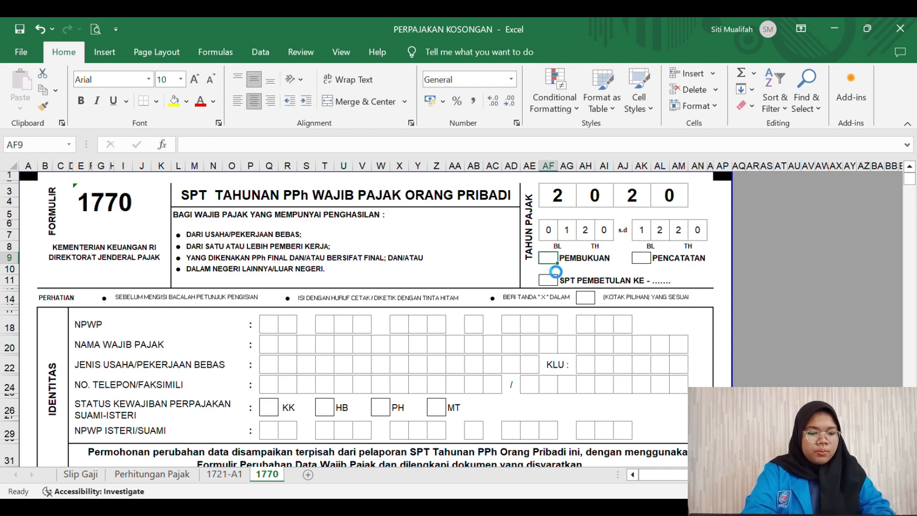
pyautogui.click(589, 271)
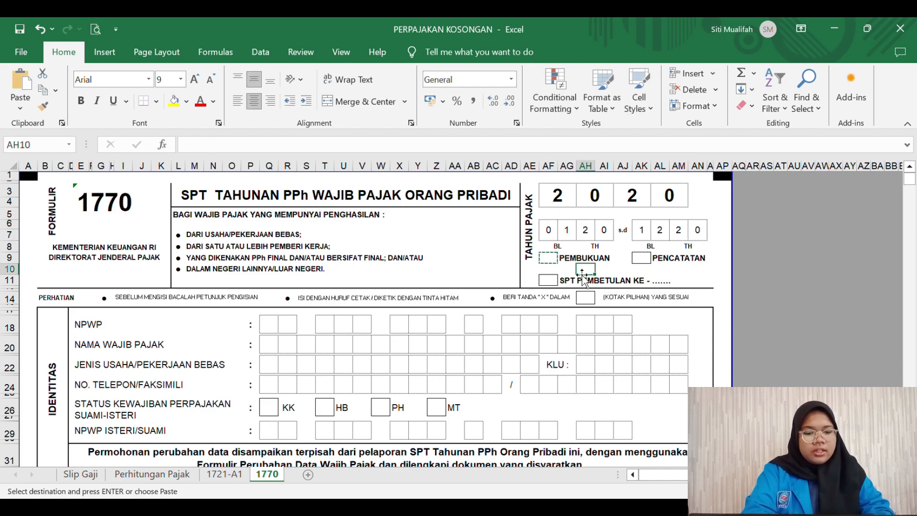
pyautogui.doubleClick(557, 265)
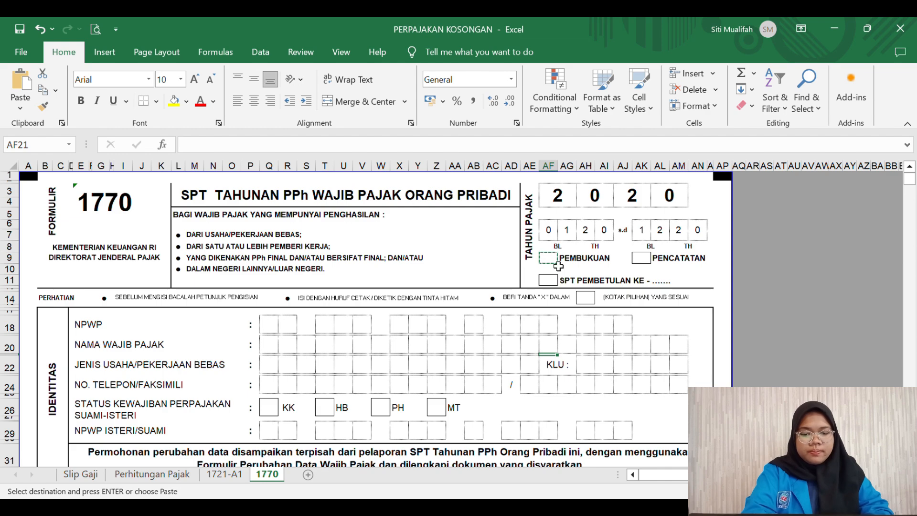
pyautogui.doubleClick(559, 265)
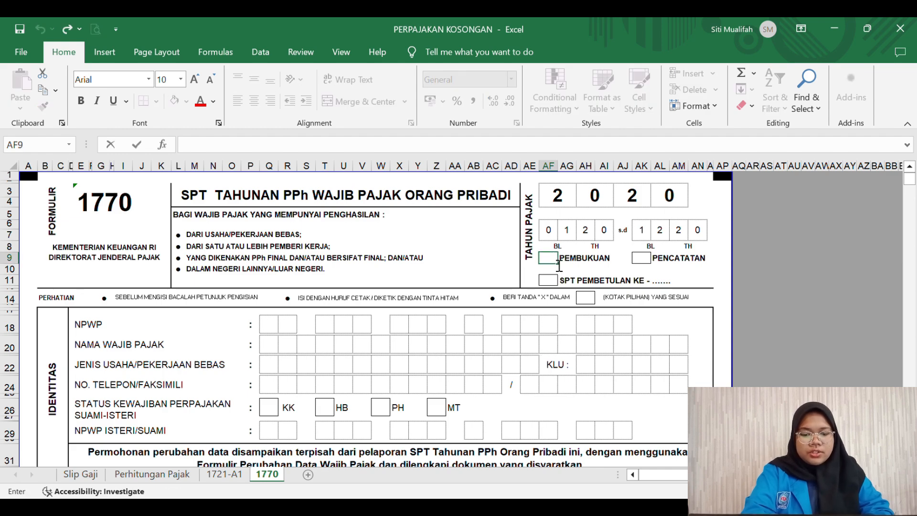
pyautogui.write('X')
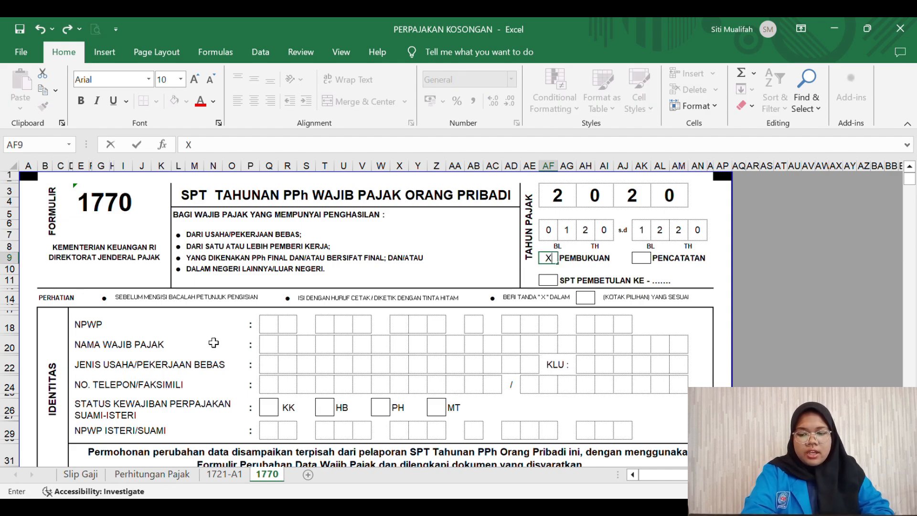
# Step: Enter the first group of the taxpayer's NPWP digits, one per box
pyautogui.click(271, 329)
pyautogui.press('Tab')
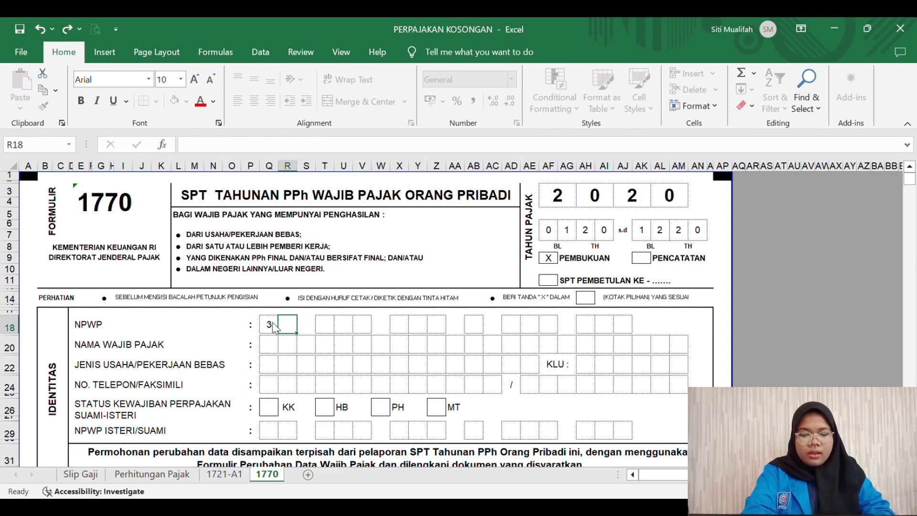
pyautogui.press('Tab')
pyautogui.press('Tab')
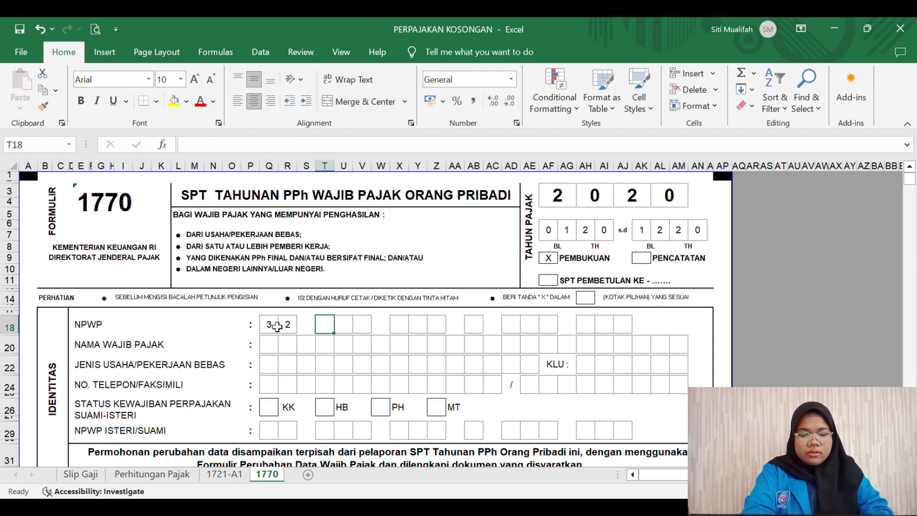
pyautogui.press('Tab')
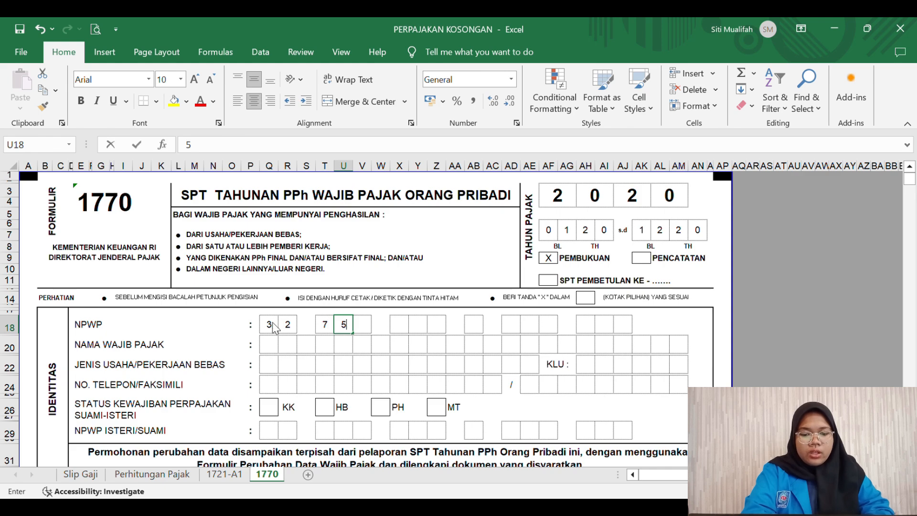
pyautogui.press('Tab')
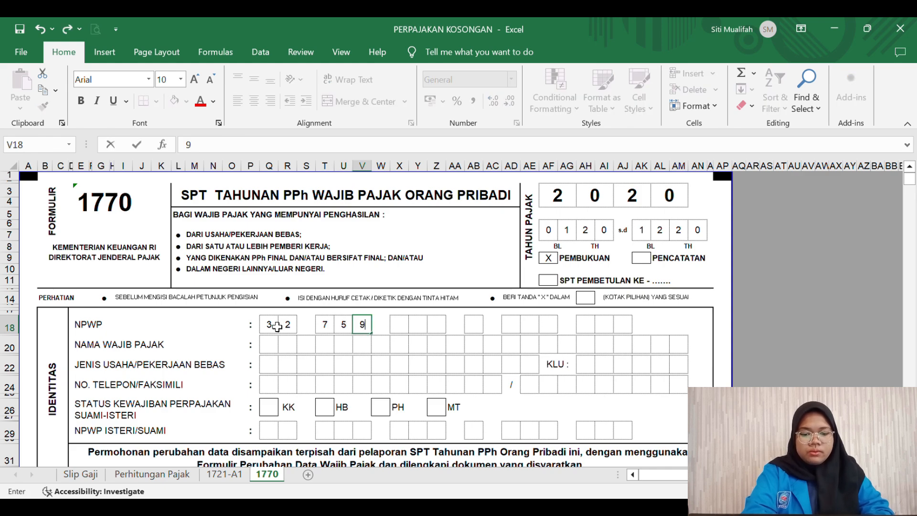
pyautogui.press('Tab')
# Step: Enter the remaining NPWP digit groups, skipping separator cells, up to the final box
pyautogui.press('Tab')
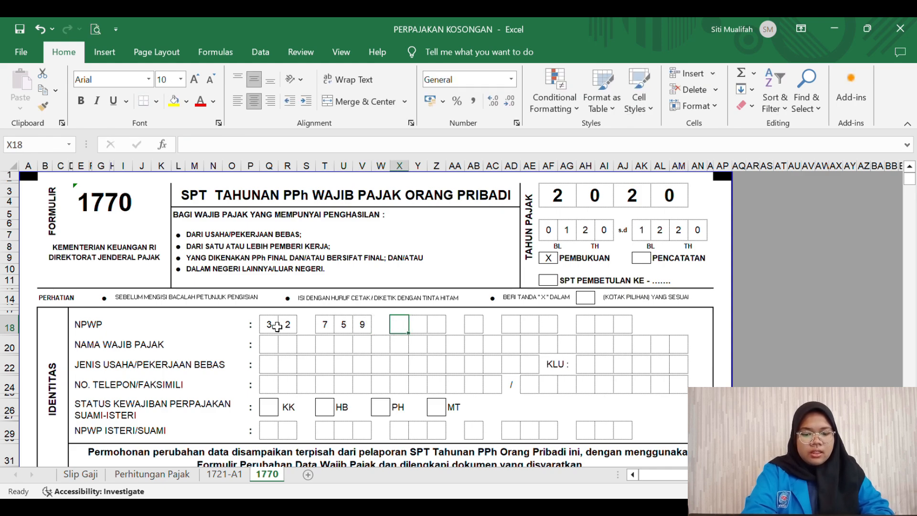
pyautogui.press('Tab')
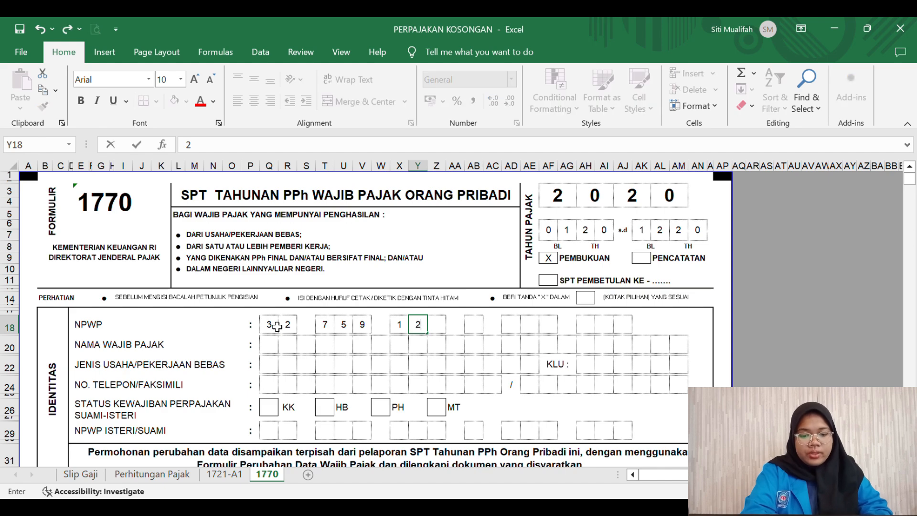
pyautogui.press('Tab')
pyautogui.press('Tab')
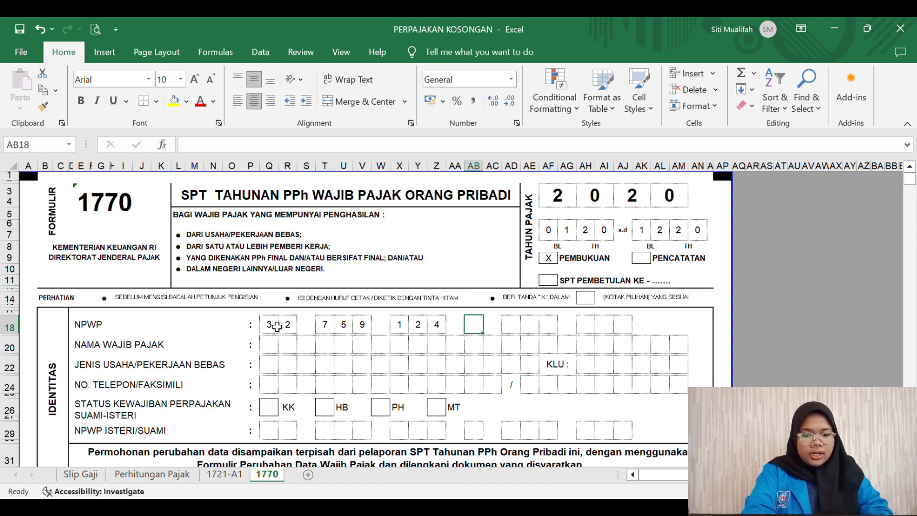
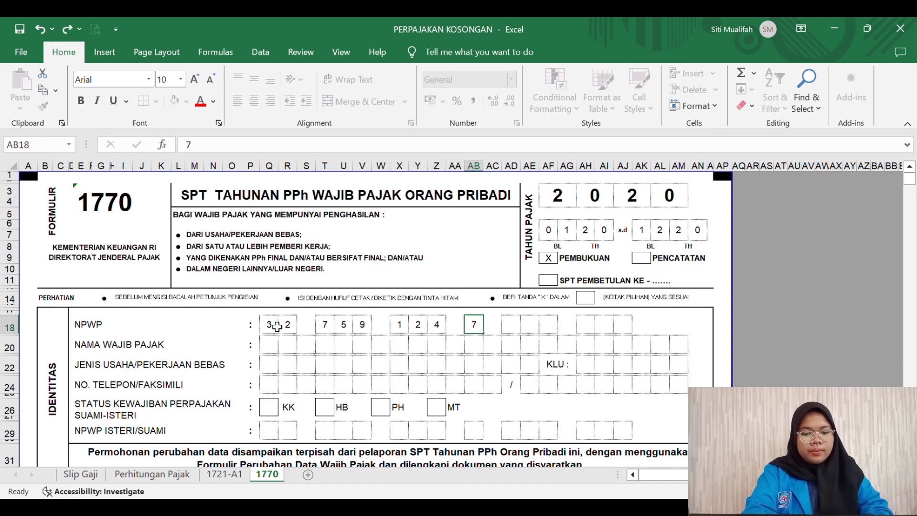
pyautogui.press('Tab')
pyautogui.press('Tab')
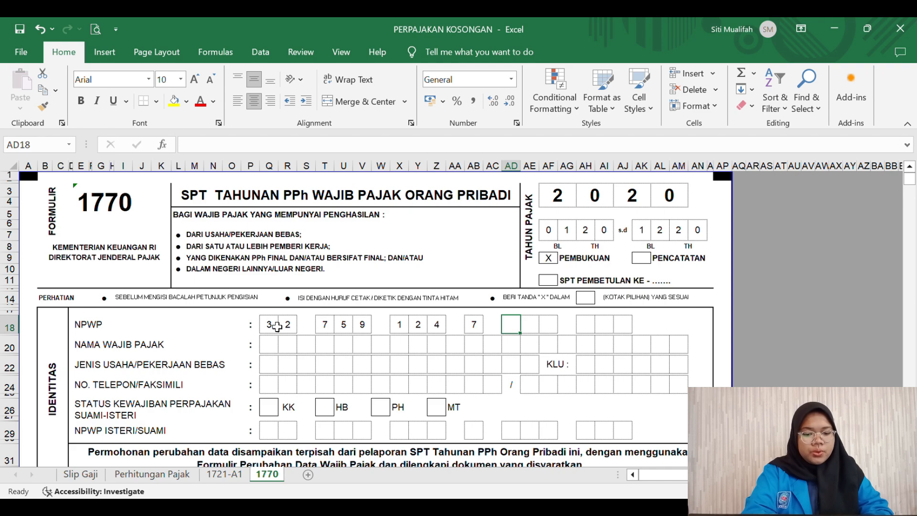
pyautogui.press('Tab')
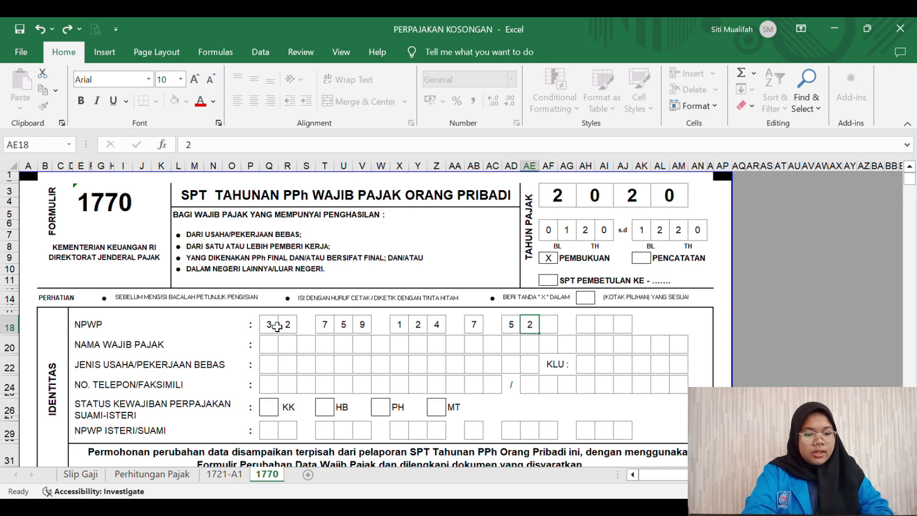
pyautogui.press('Tab')
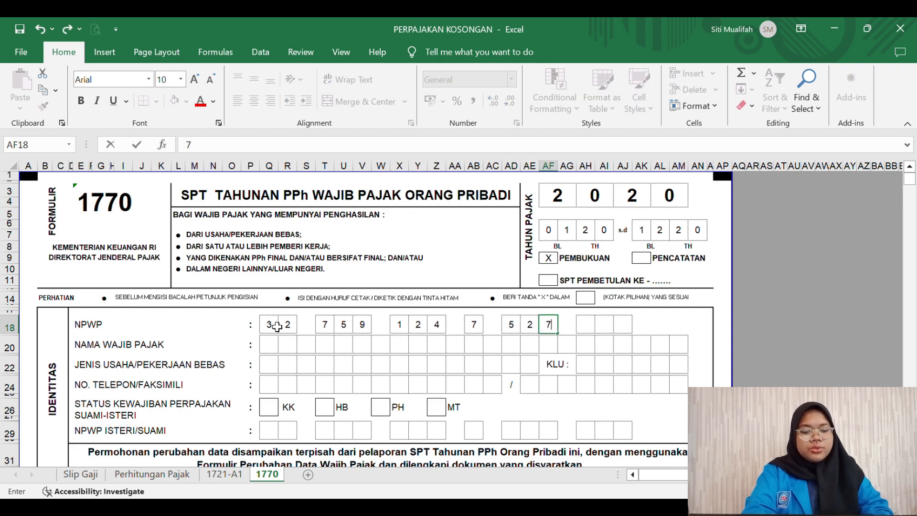
pyautogui.press('Tab')
pyautogui.press('Tab')
pyautogui.press('Tab')
pyautogui.press('Tab')
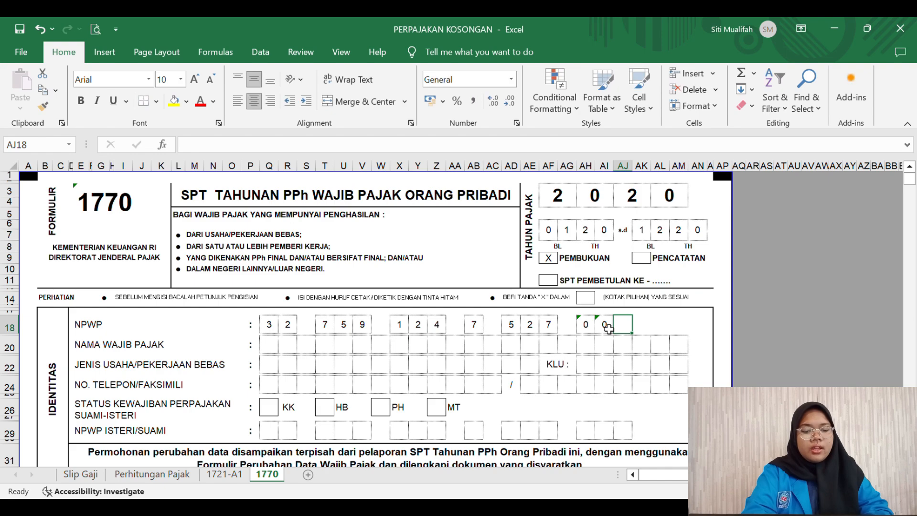
pyautogui.write("'0")
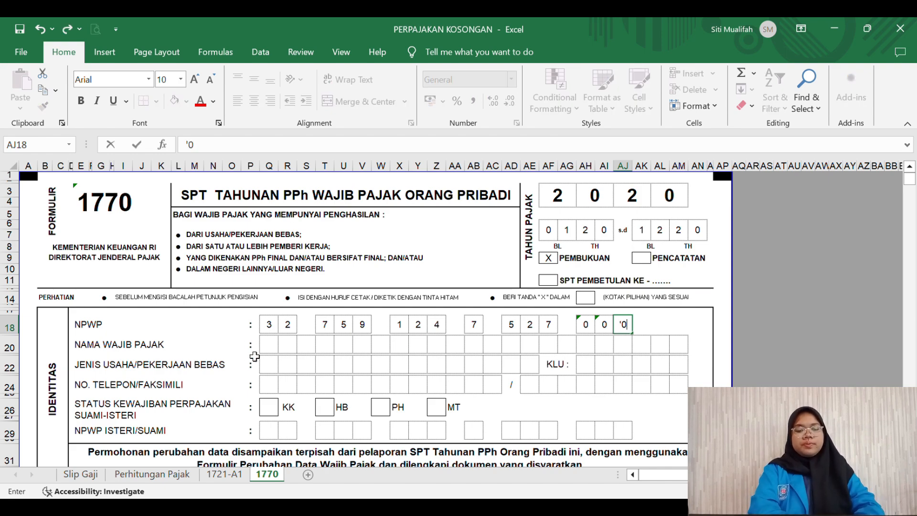
# Step: Enter the taxpayer's full name one letter per box, with a blank box between first and last name
pyautogui.click(273, 349)
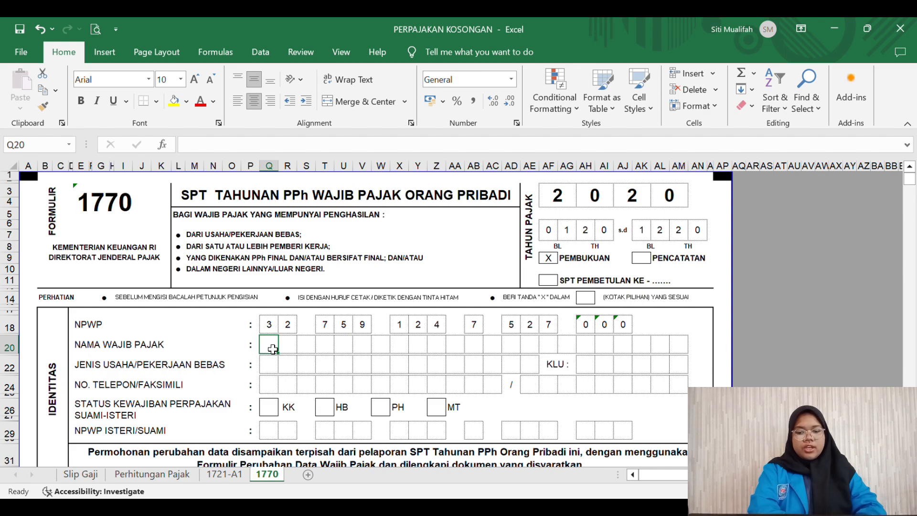
pyautogui.press('Right')
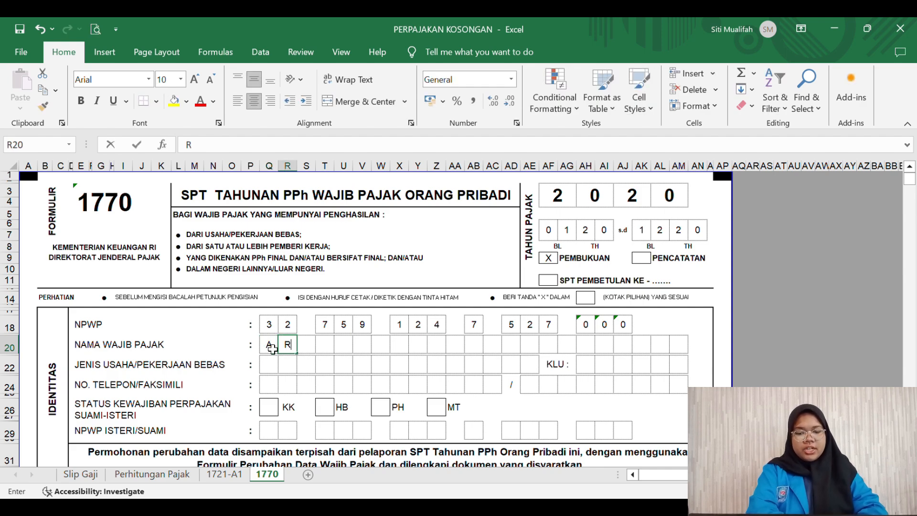
pyautogui.press('Right')
pyautogui.press('Right')
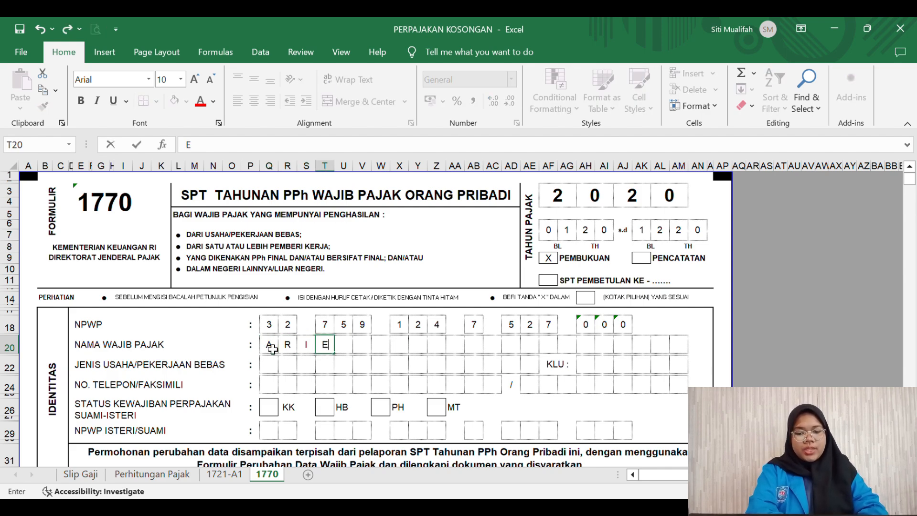
pyautogui.press('Right')
pyautogui.press('Right')
pyautogui.press('Right')
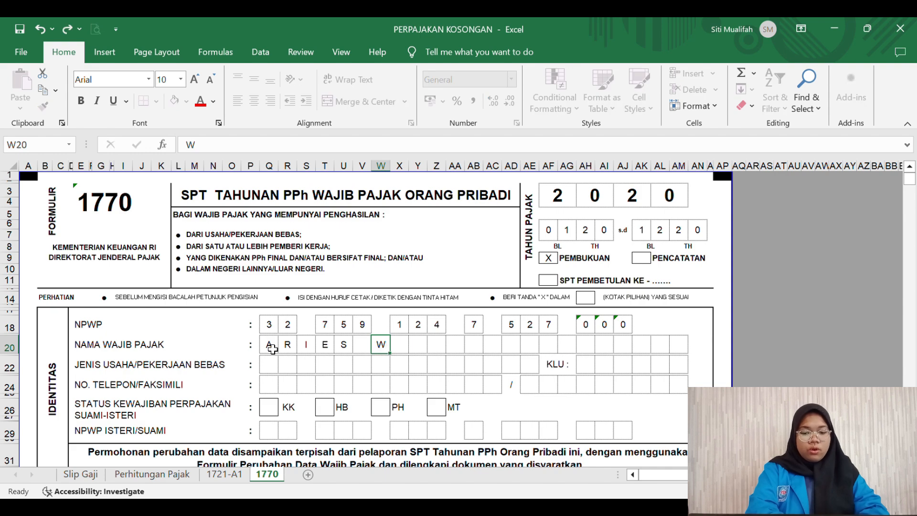
pyautogui.press('Right')
pyautogui.press('Right')
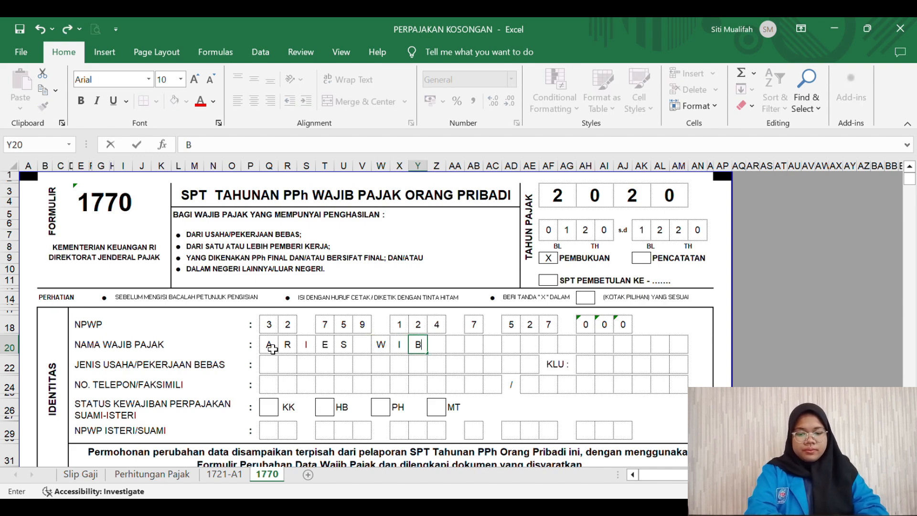
pyautogui.press('Right')
pyautogui.press('Right')
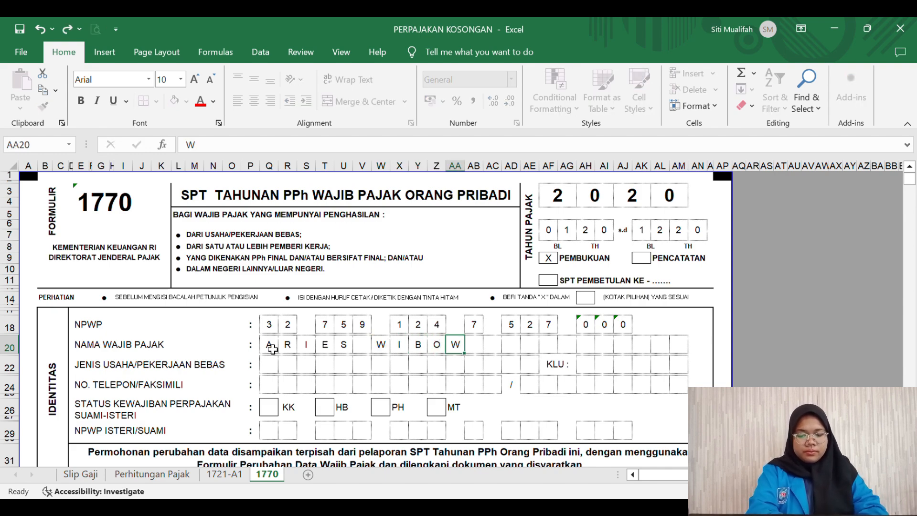
pyautogui.press('Right')
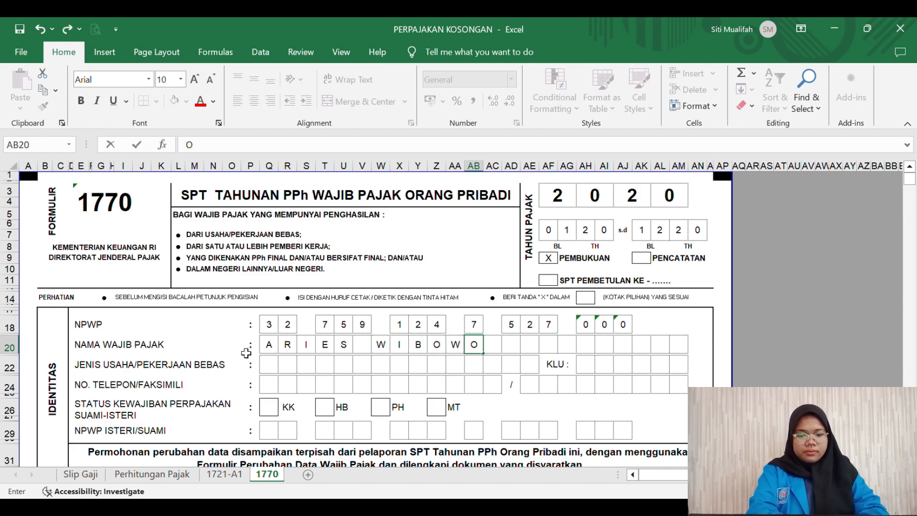
# Step: Fill the occupation field with KARYAWAN, one letter per box
pyautogui.click(268, 371)
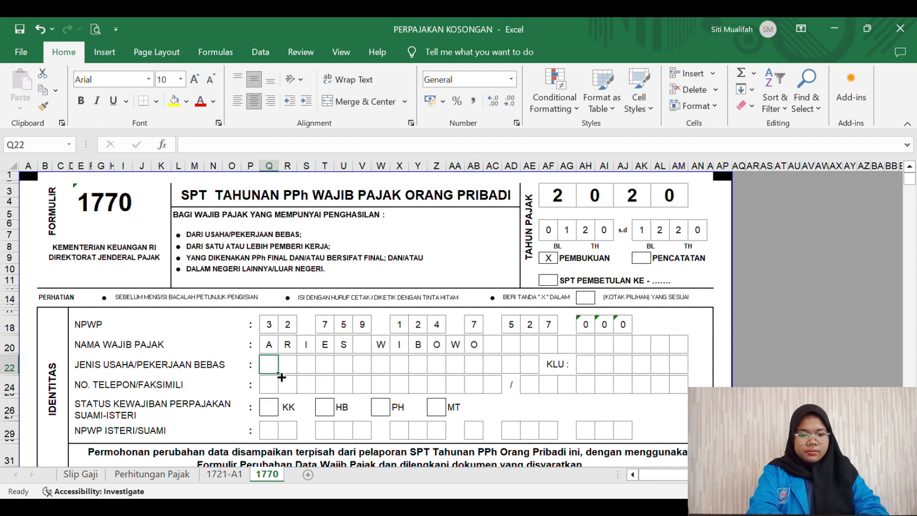
pyautogui.write('K')
pyautogui.press('Right')
pyautogui.write('A')
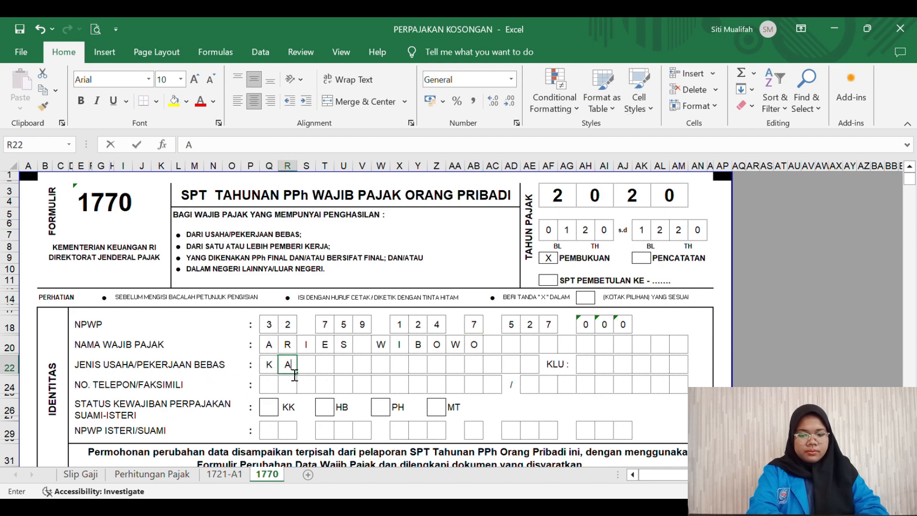
pyautogui.press('Right')
pyautogui.write('R')
pyautogui.press('Right')
pyautogui.write('Y')
pyautogui.press('Right')
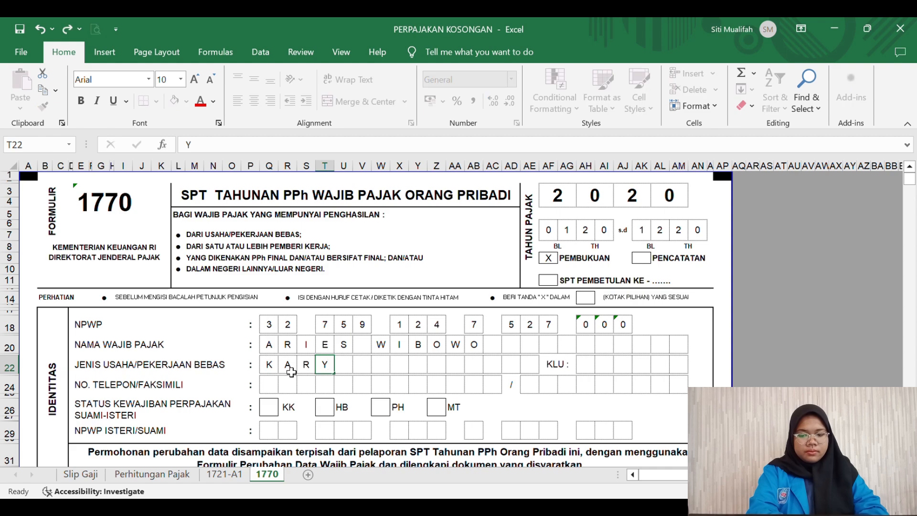
pyautogui.write('A')
pyautogui.press('Right')
pyautogui.write('W')
pyautogui.press('Right')
pyautogui.write('A')
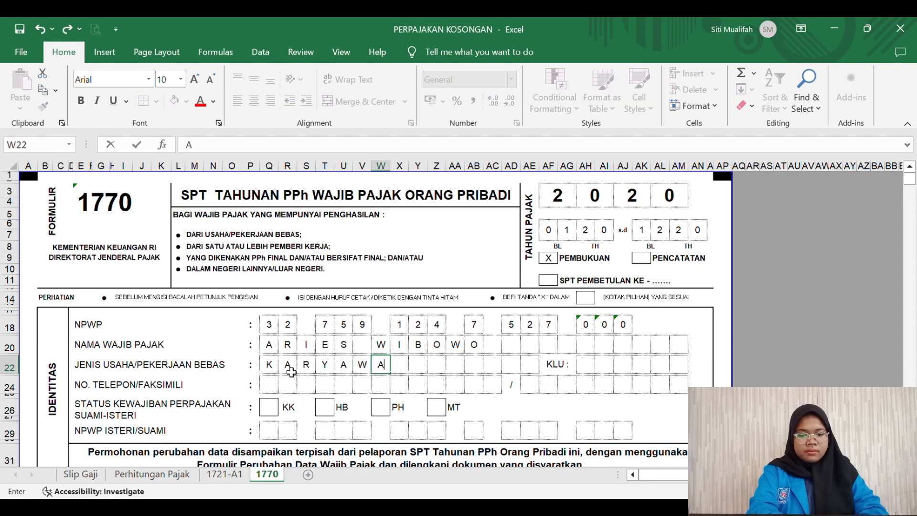
pyautogui.press('Right')
pyautogui.write('N')
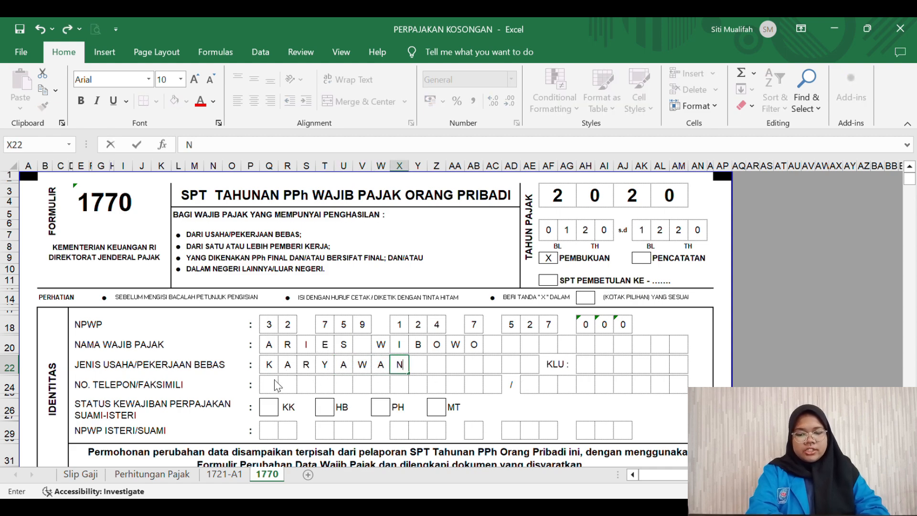
pyautogui.click(257, 387)
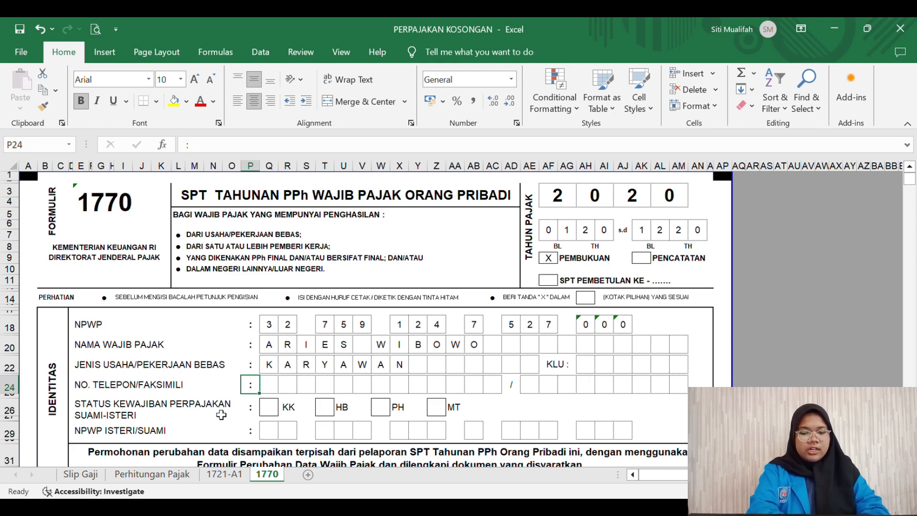
# Step: Enter the taxpayer's phone number one digit per box in NO. TELEPON/FAKSIMILI, correcting a mistyped digit
pyautogui.click(274, 390)
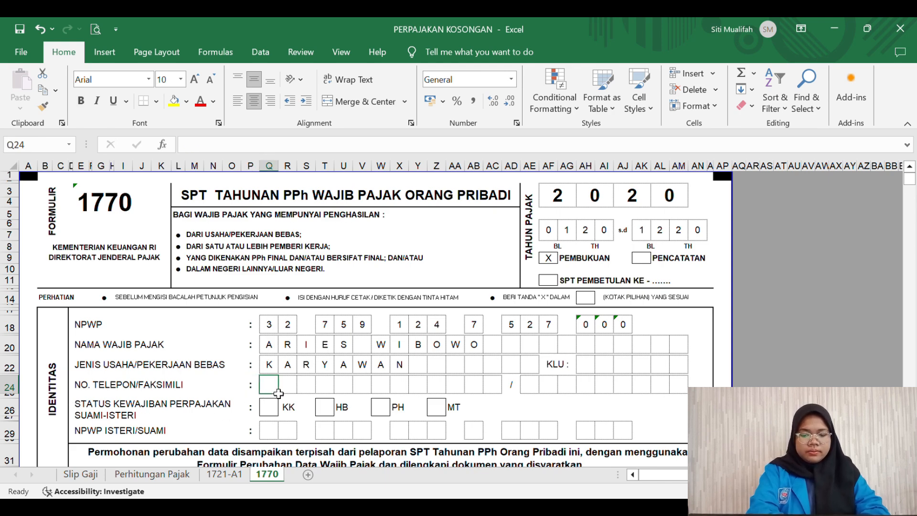
pyautogui.press('Right')
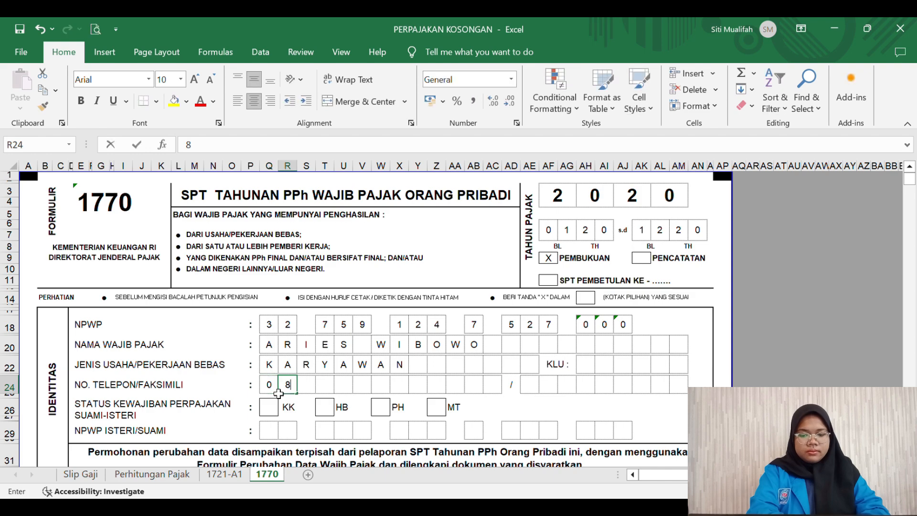
pyautogui.press('Right')
pyautogui.press('Right')
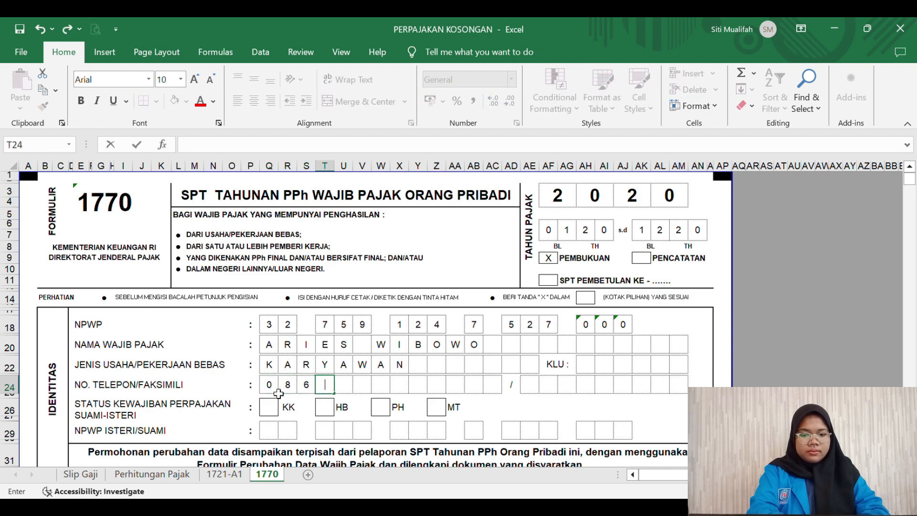
pyautogui.press('Left')
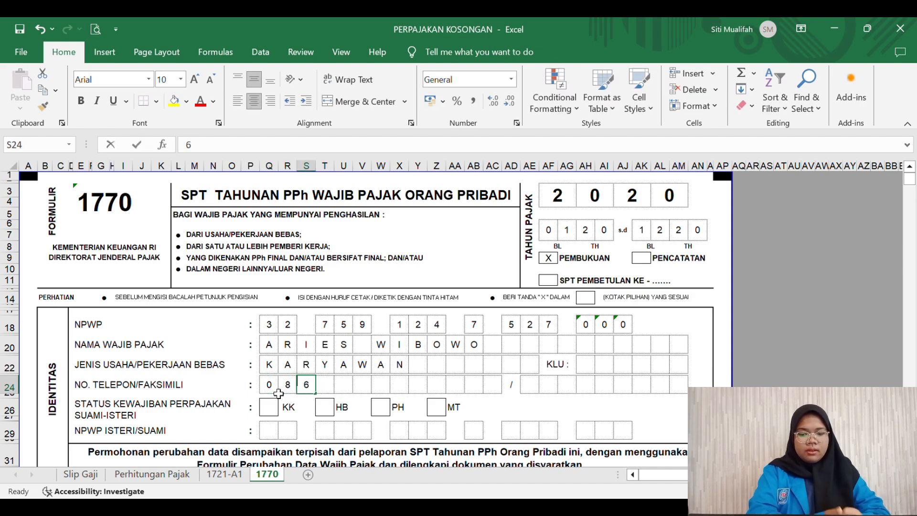
pyautogui.press('Right')
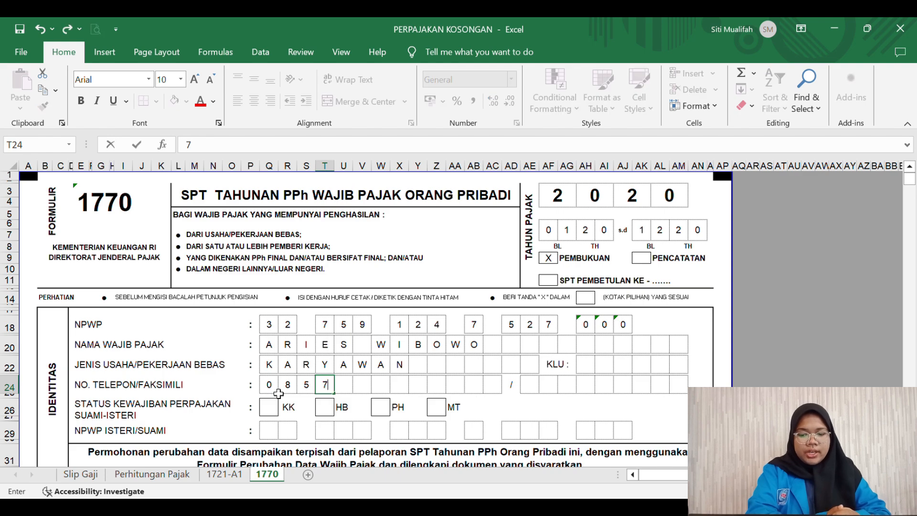
pyautogui.press('Right')
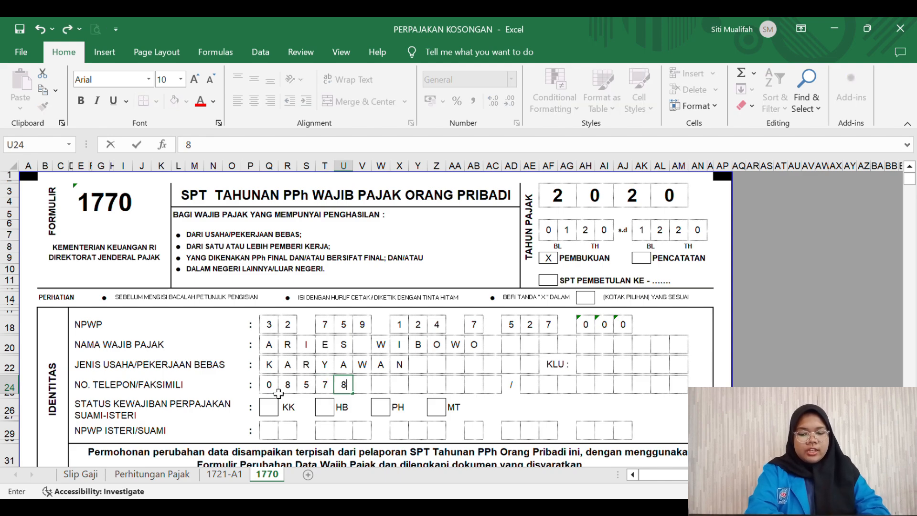
pyautogui.press('Right')
pyautogui.press('Right')
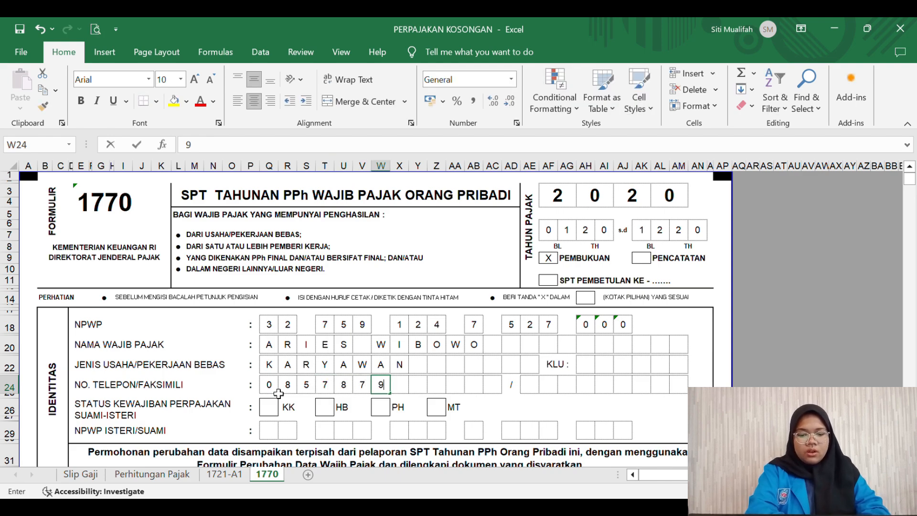
pyautogui.press('Right')
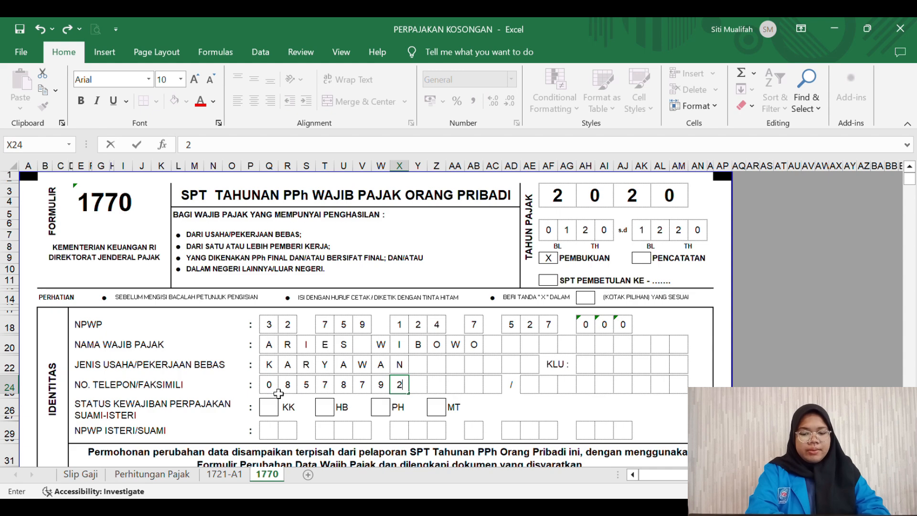
pyautogui.press('Right')
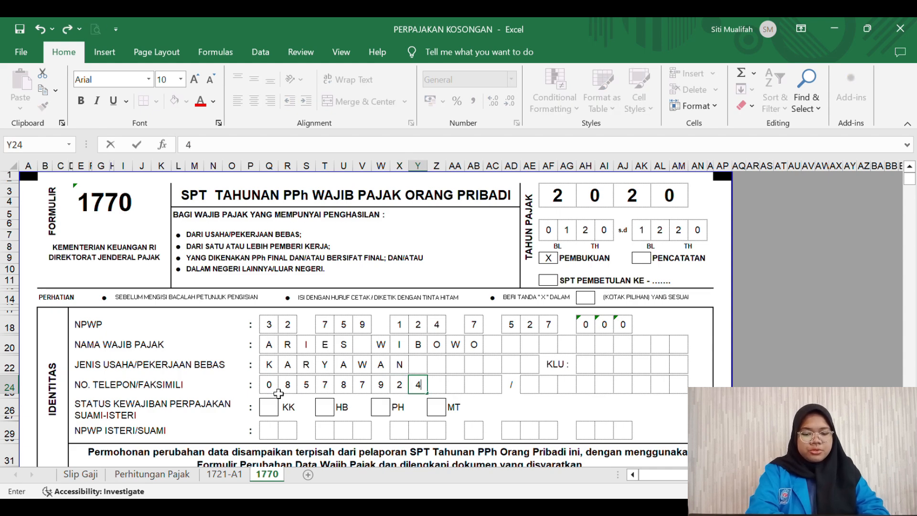
pyautogui.press('Right')
pyautogui.press('Right')
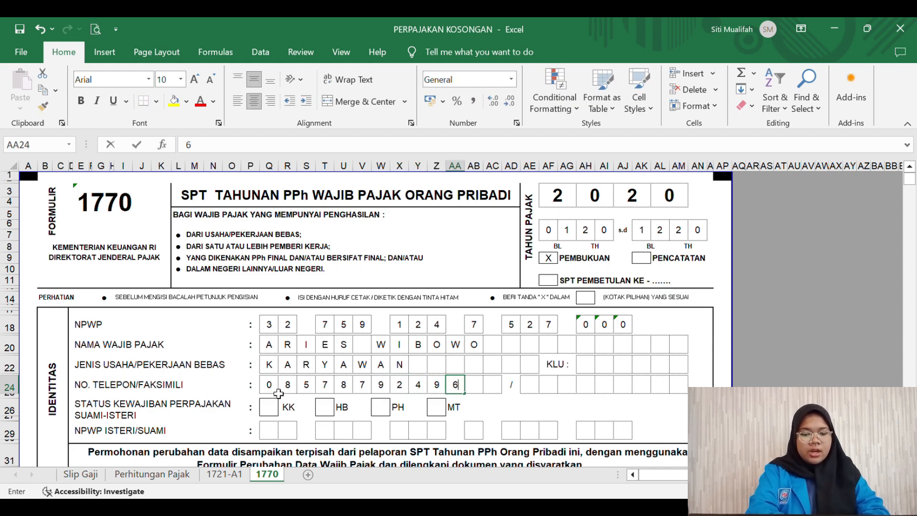
pyautogui.press('Right')
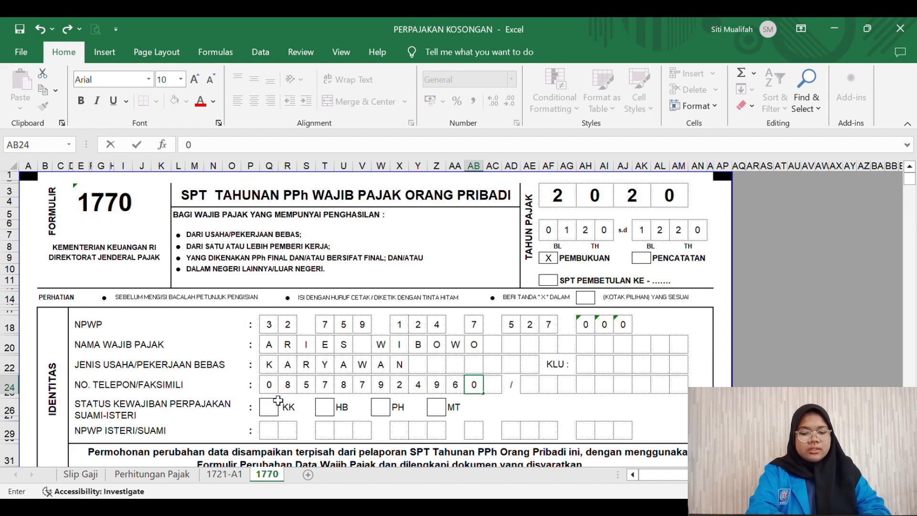
# Step: Put an X in the KK marital tax status box, then scroll down to Penghasilan Neto
pyautogui.click(268, 406)
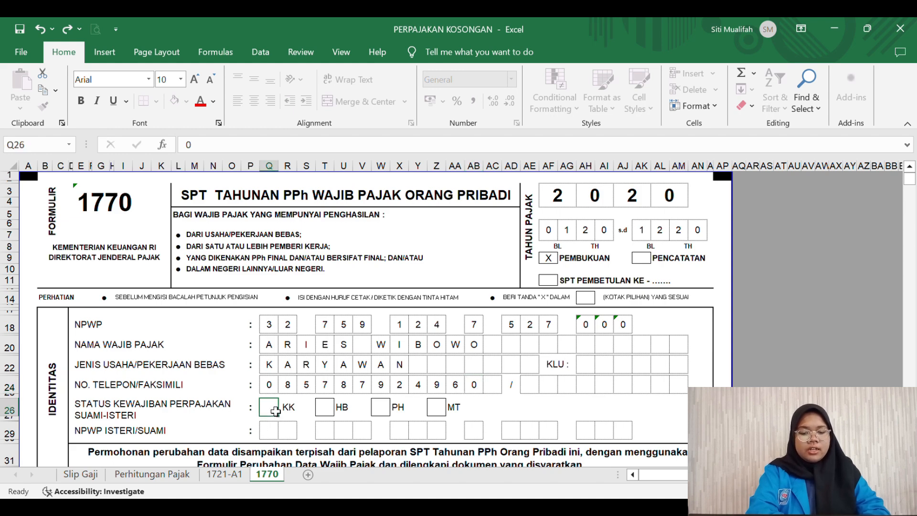
pyautogui.write('x')
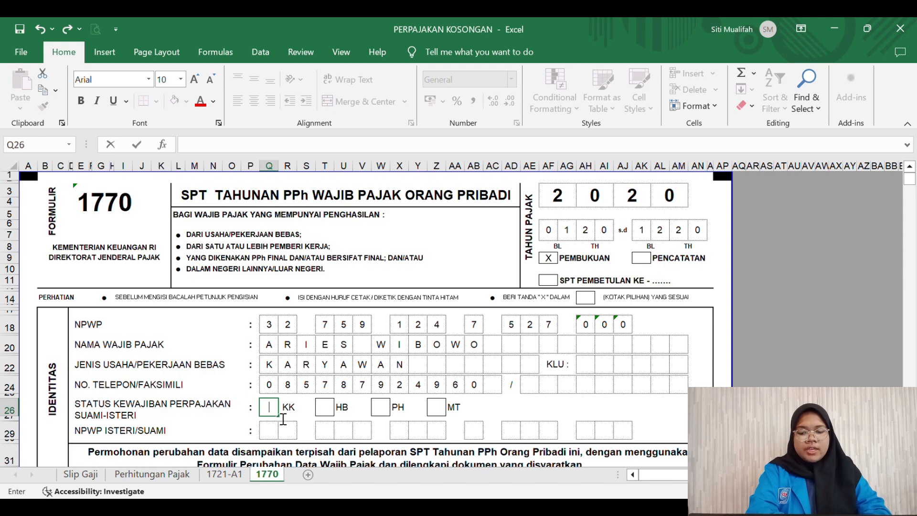
pyautogui.write('X')
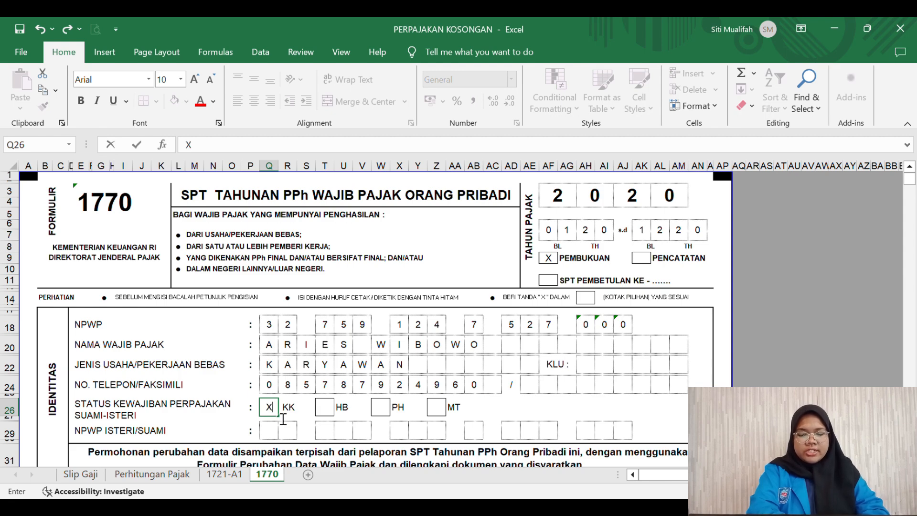
pyautogui.scroll(-1, 279, 414)
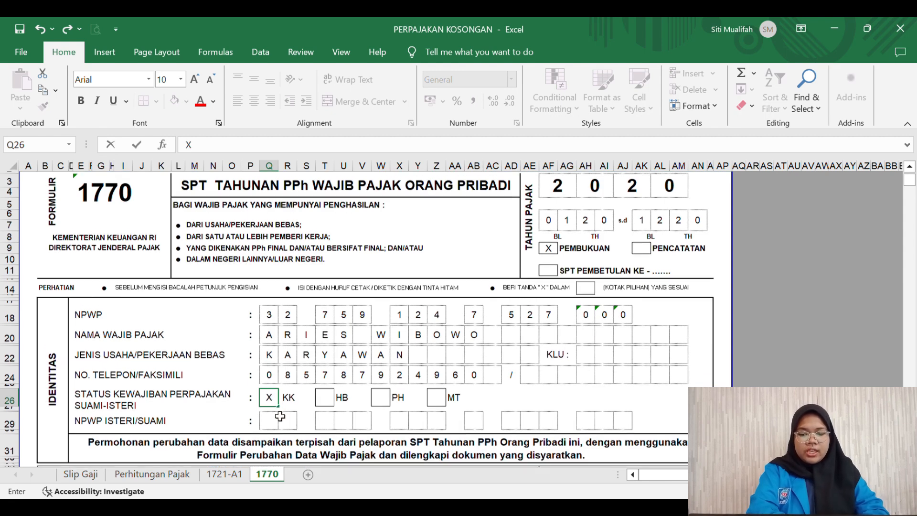
pyautogui.scroll(-1, 277, 414)
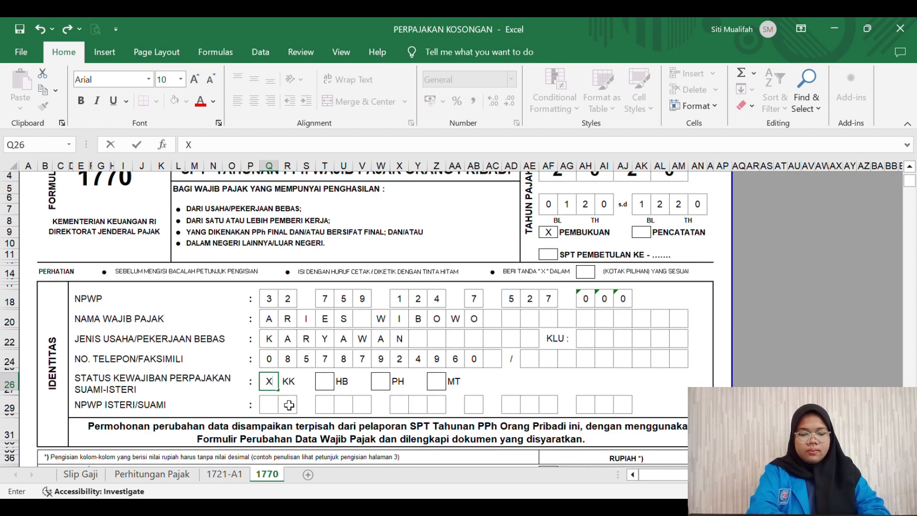
pyautogui.scroll(-3, 319, 405)
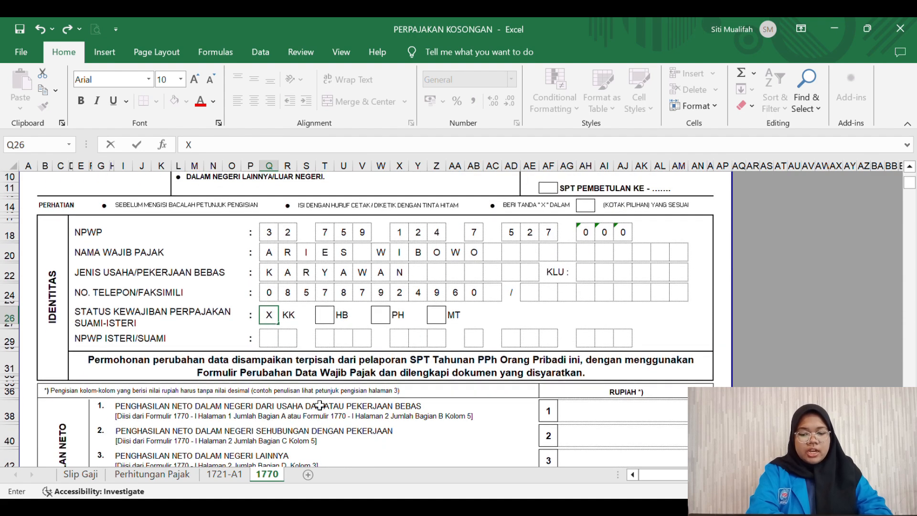
pyautogui.scroll(-3, 320, 405)
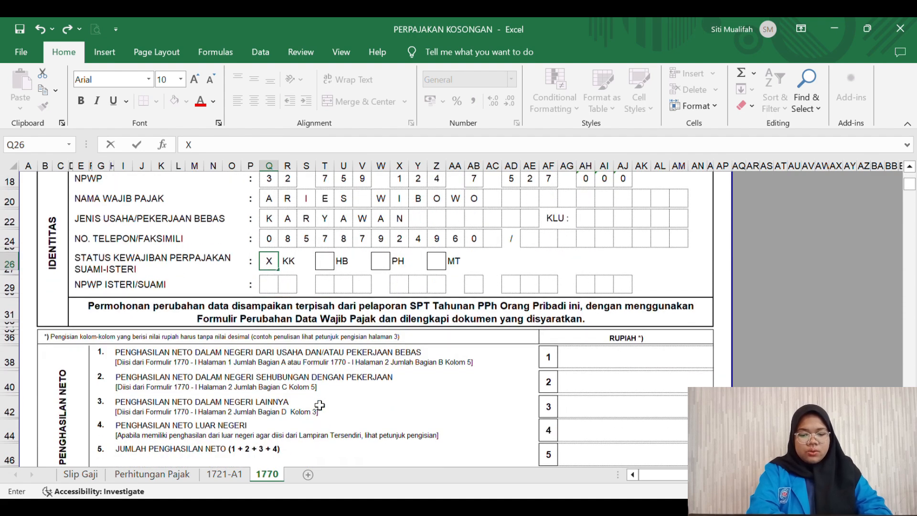
pyautogui.scroll(-3, 320, 405)
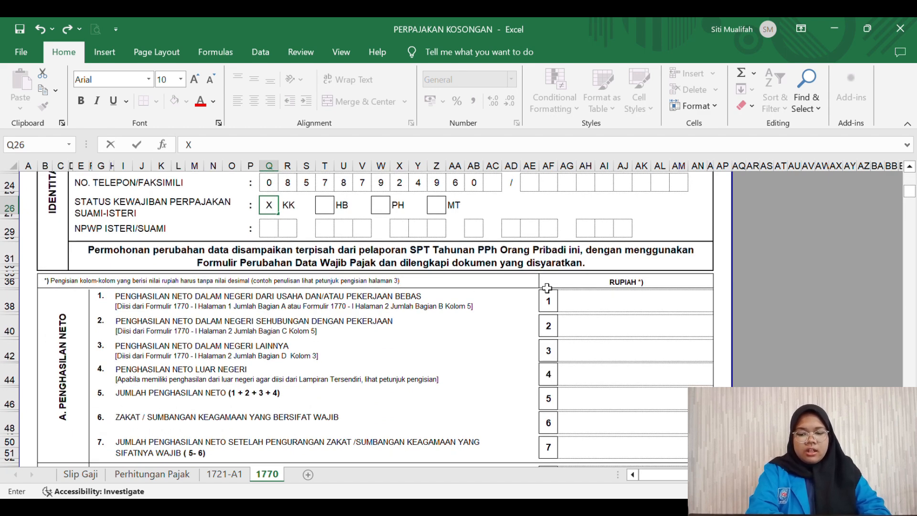
# Step: Enter 126410377 as the Penghasilan Neto line 1 amount in AG38
pyautogui.click(592, 308)
pyautogui.write('12')
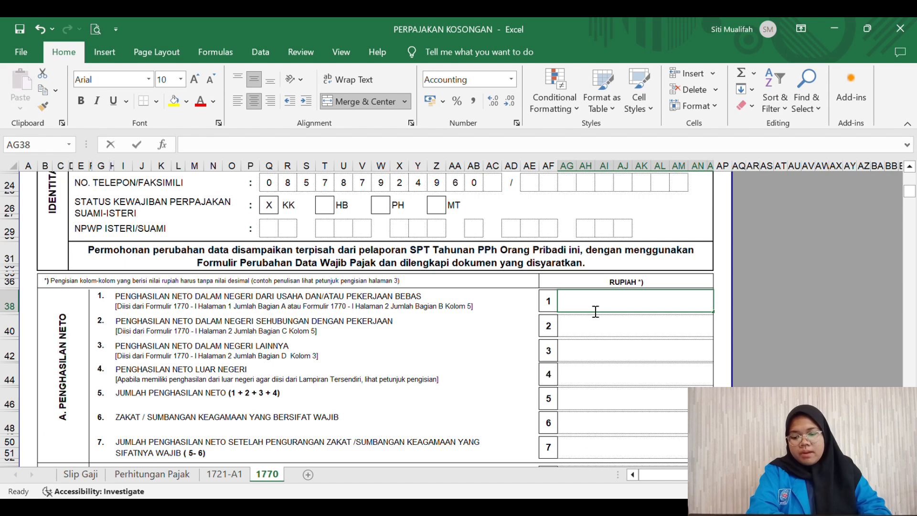
pyautogui.write('6')
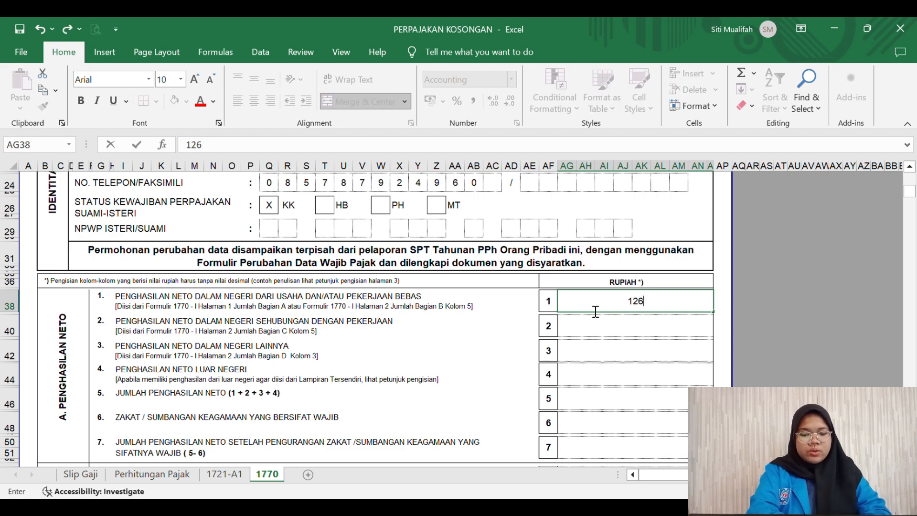
pyautogui.write('410')
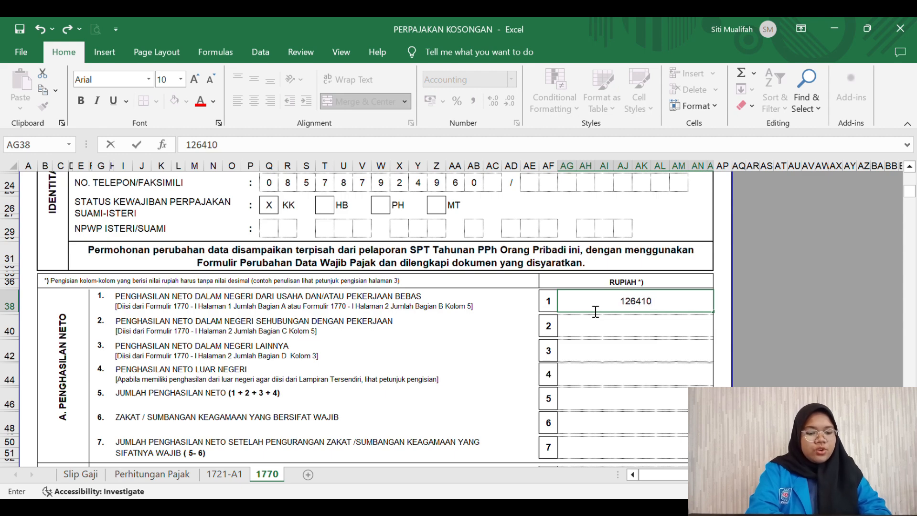
pyautogui.write('377')
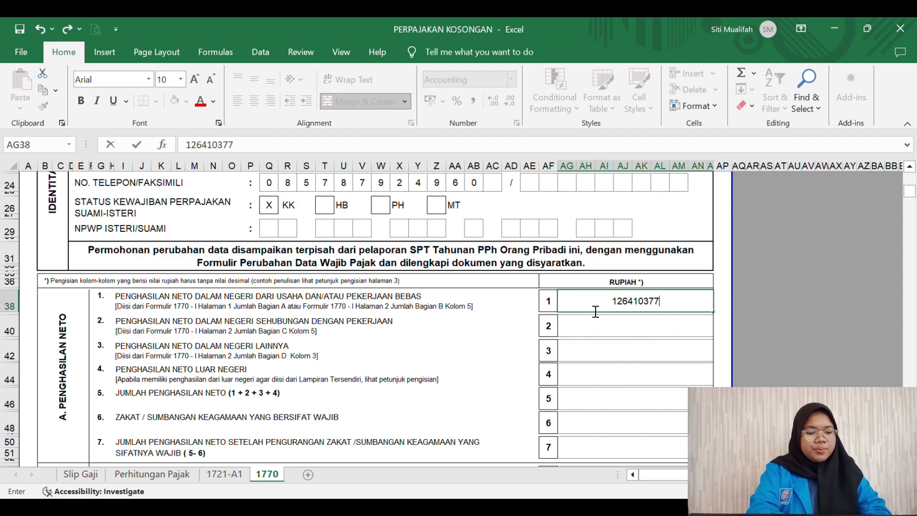
pyautogui.press('Return')
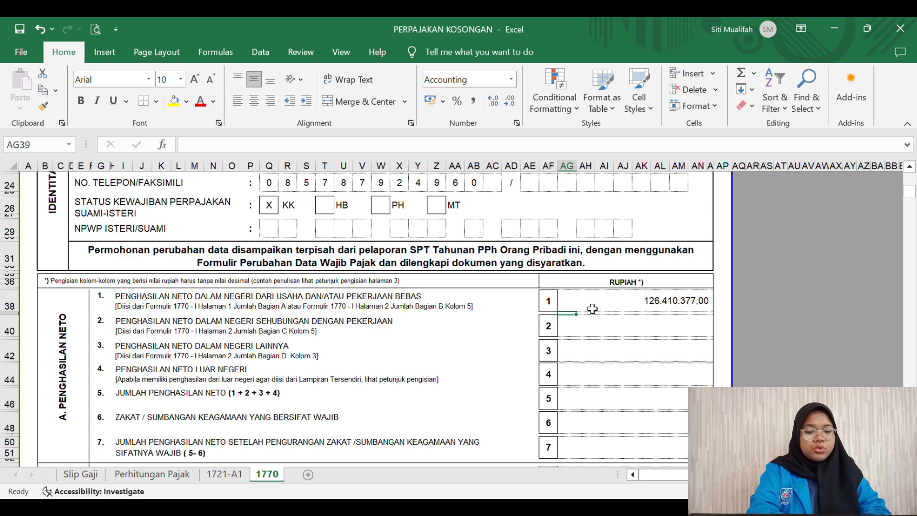
# Step: Enter 0 as the amount for lines 2, 3 and 4
pyautogui.click(596, 333)
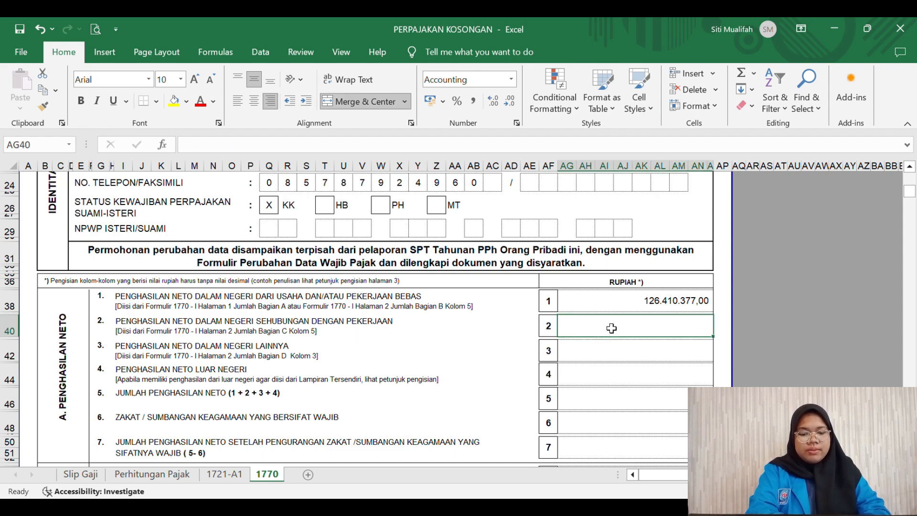
pyautogui.write('0')
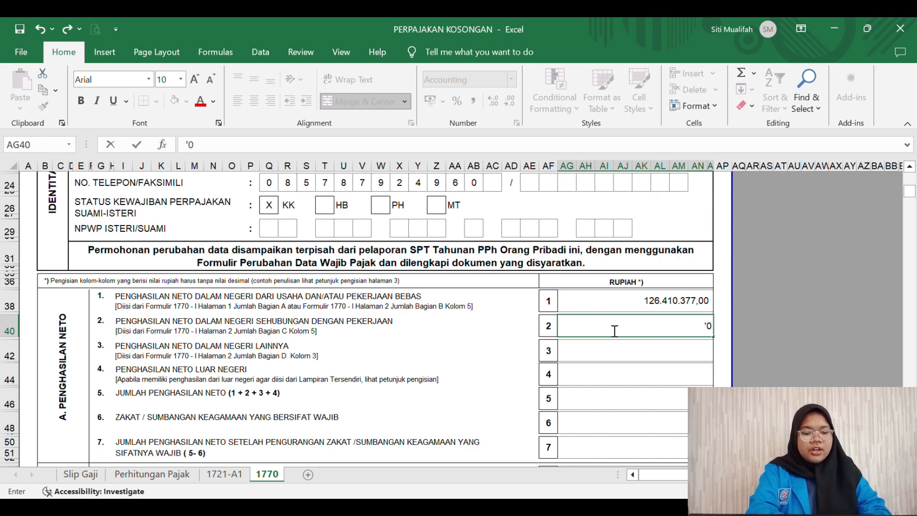
pyautogui.press('Return')
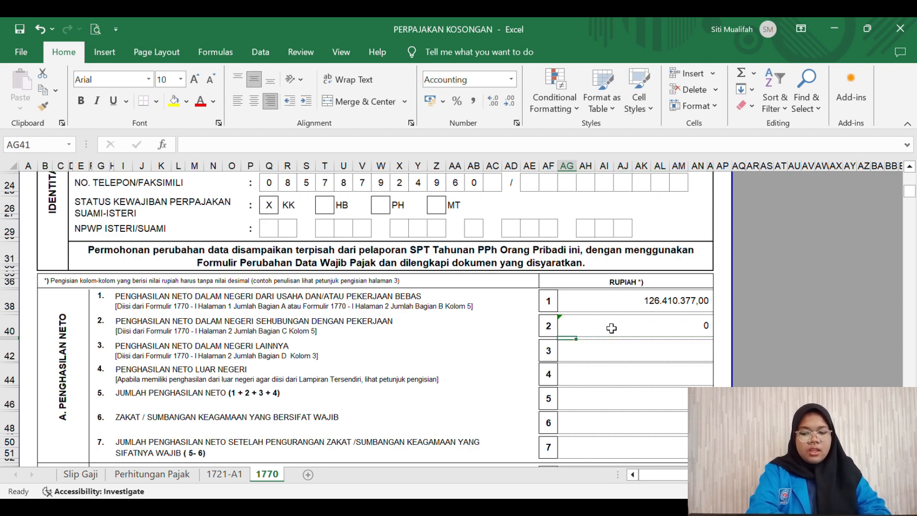
pyautogui.press('Down')
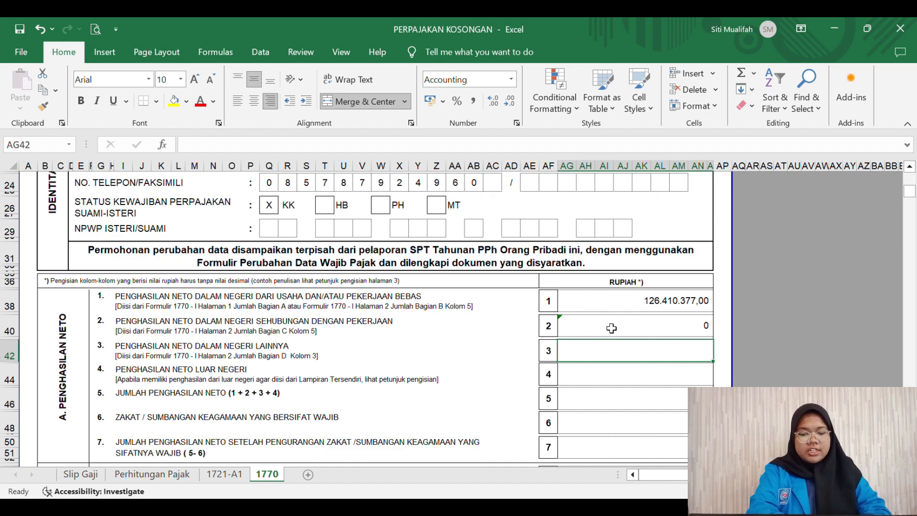
pyautogui.write("'0")
pyautogui.press('Return')
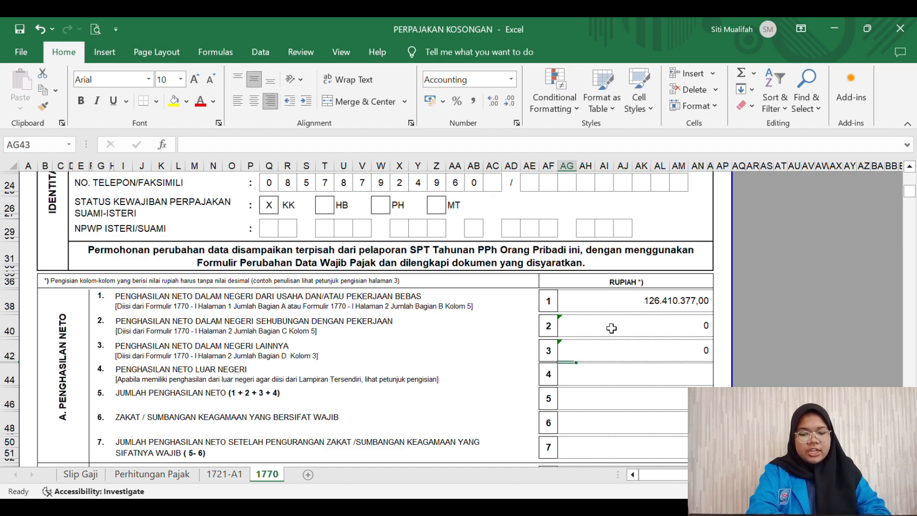
pyautogui.write("'0")
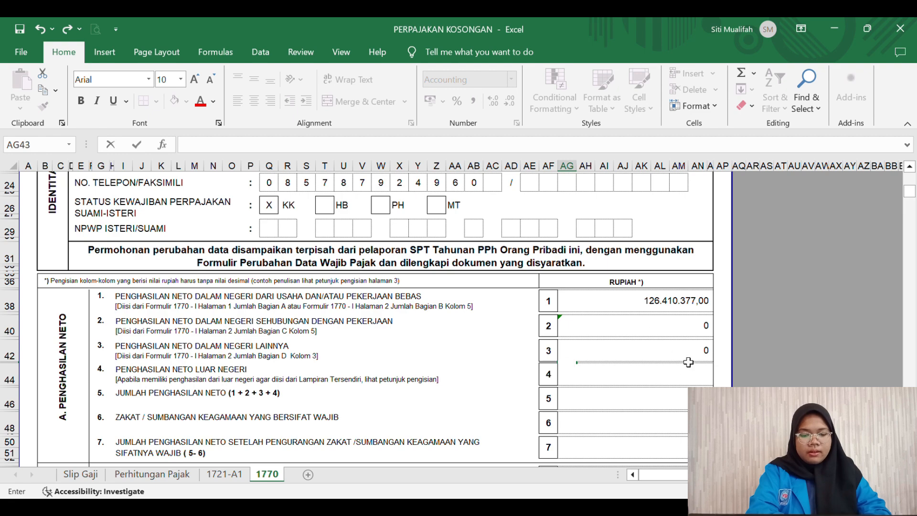
pyautogui.press('Return')
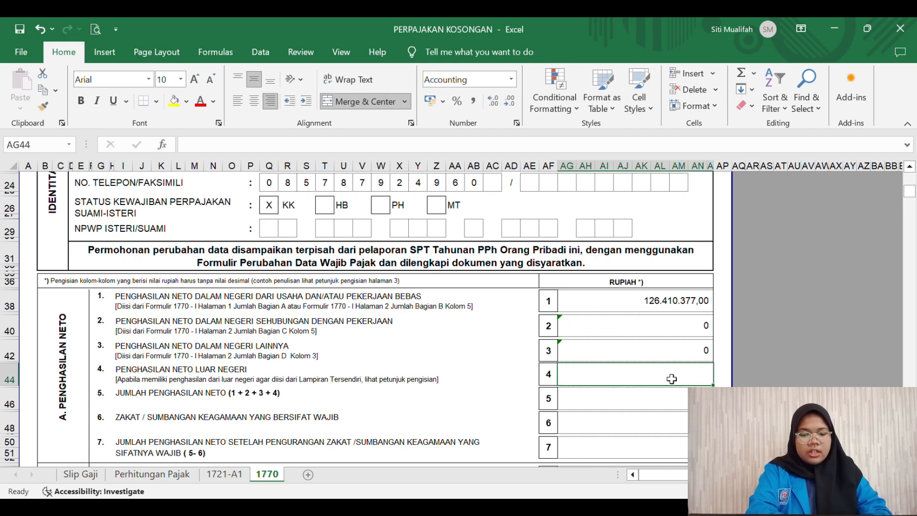
pyautogui.write("'0")
pyautogui.press('Return')
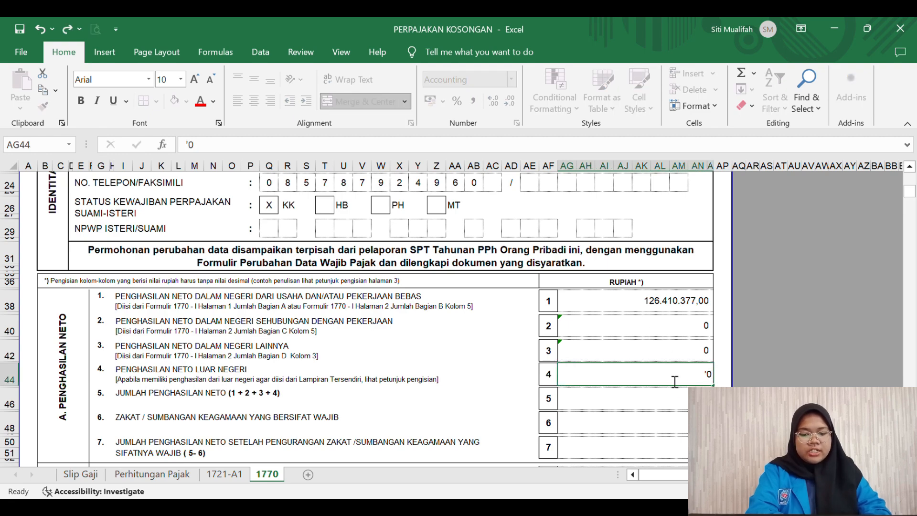
pyautogui.press('Return')
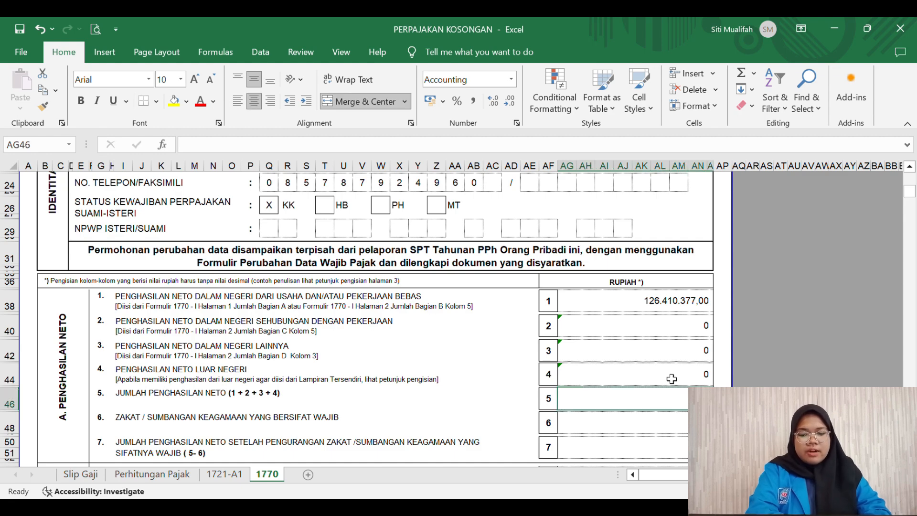
# Step: Enter 126410377 in line 5 (AG46) and '0 zakat in line 6, then start line 7's formula =AG38
pyautogui.write('126')
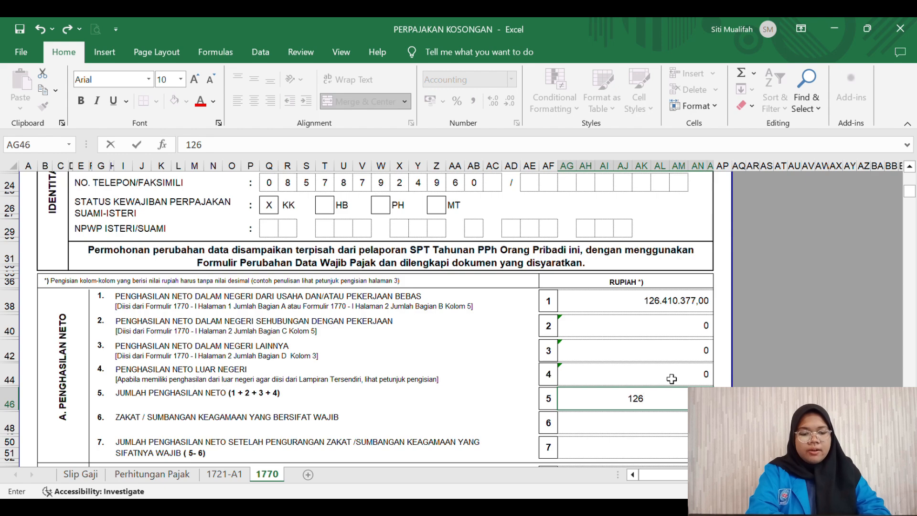
pyautogui.write('410')
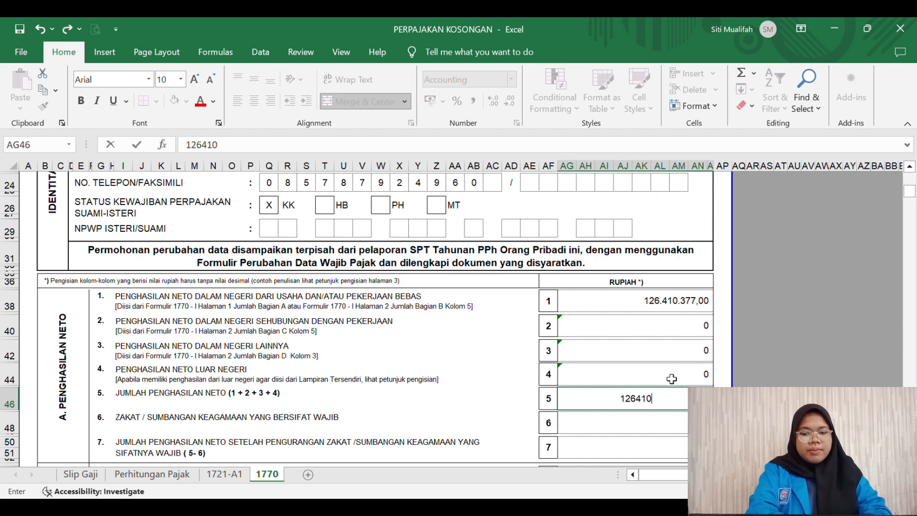
pyautogui.write('377')
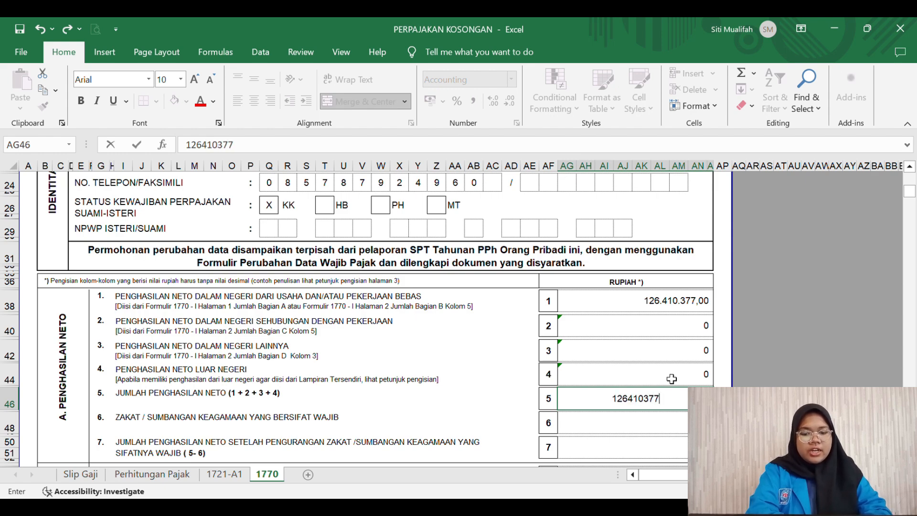
pyautogui.press('Return')
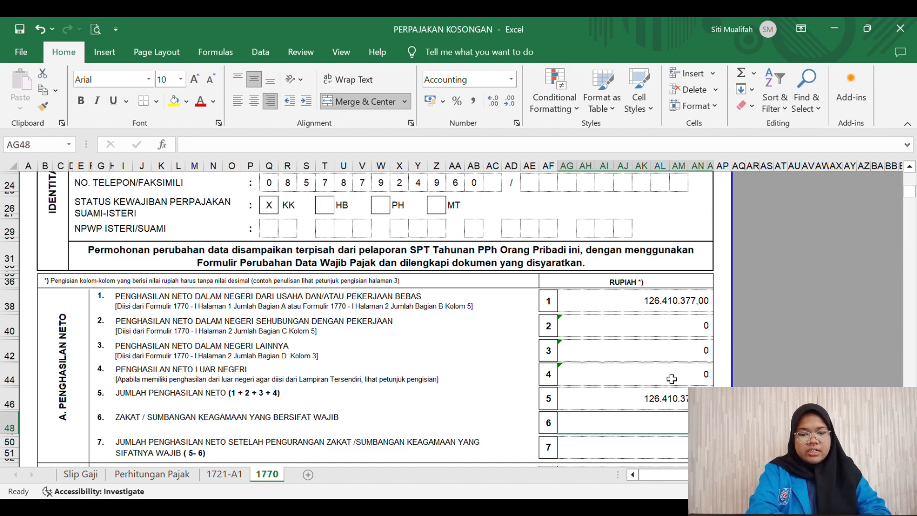
pyautogui.write("'0")
pyautogui.press('Return')
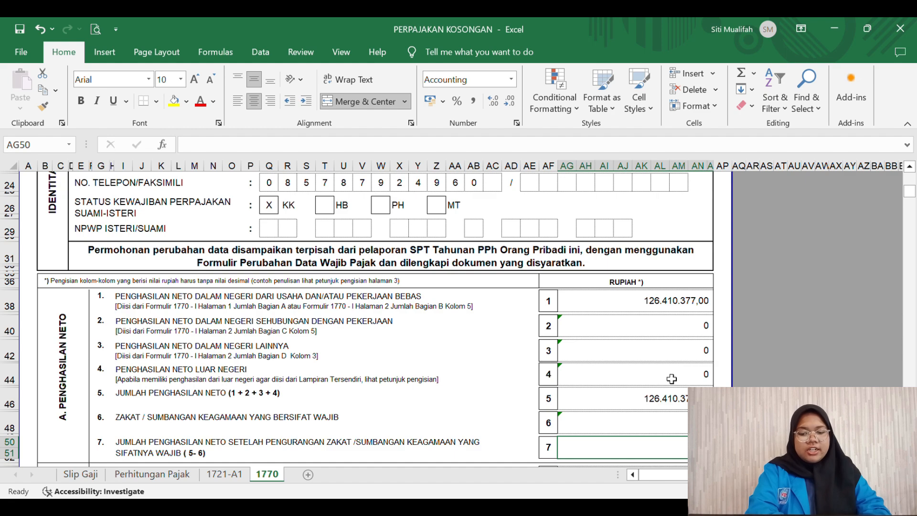
pyautogui.write('=')
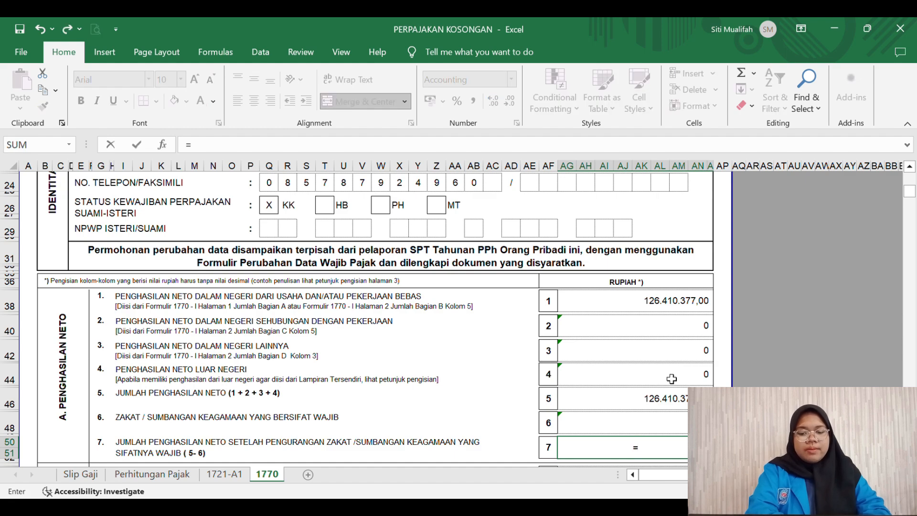
pyautogui.click(672, 308)
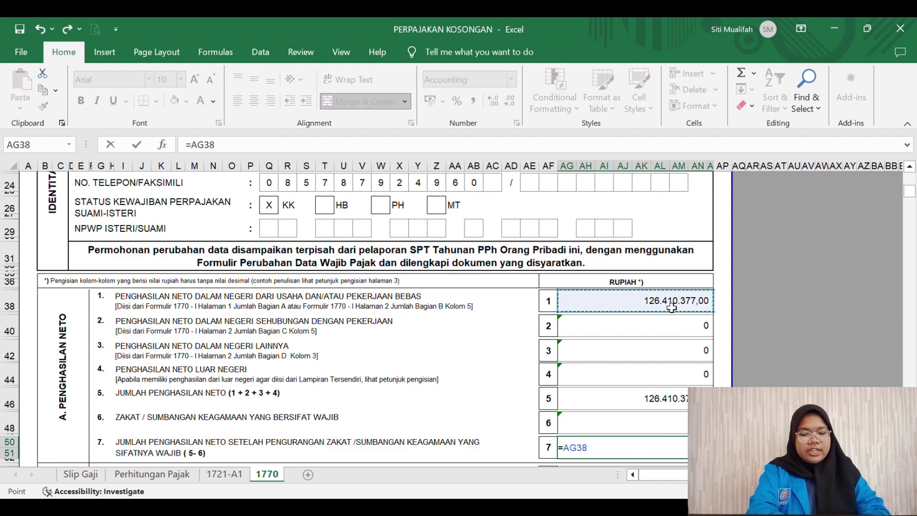
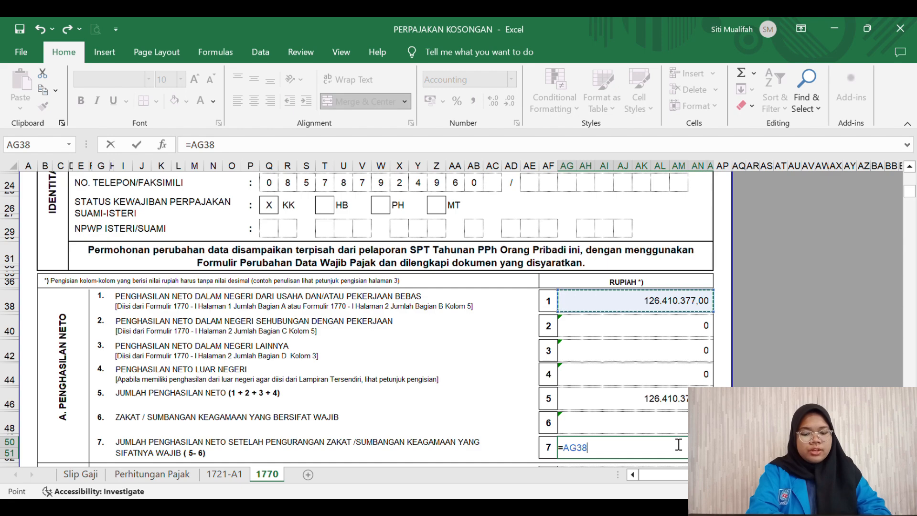
# Step: Clear the faulty line 7 formula in AG50
pyautogui.write('=')
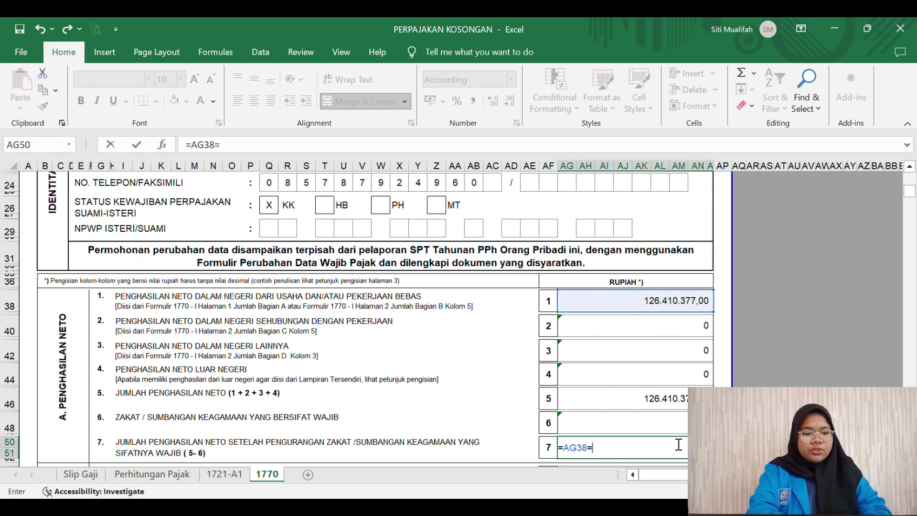
pyautogui.press('BackSpace')
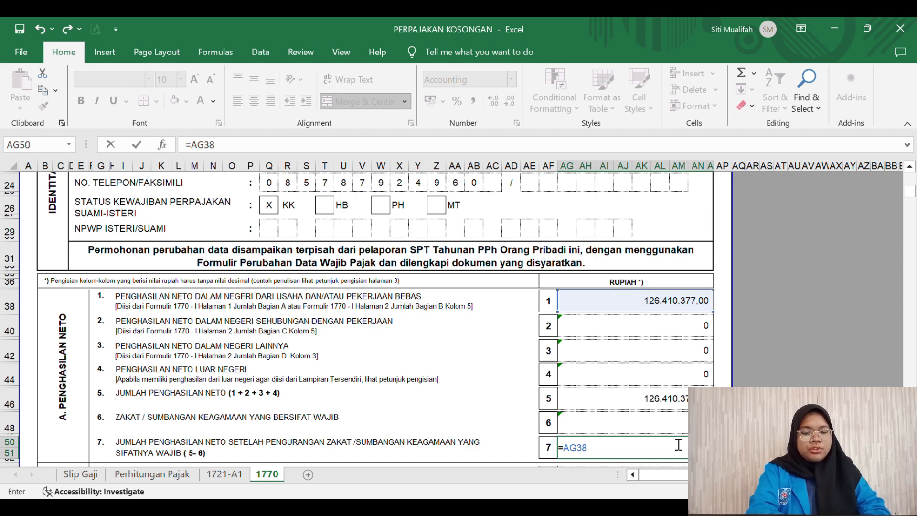
pyautogui.click(657, 422)
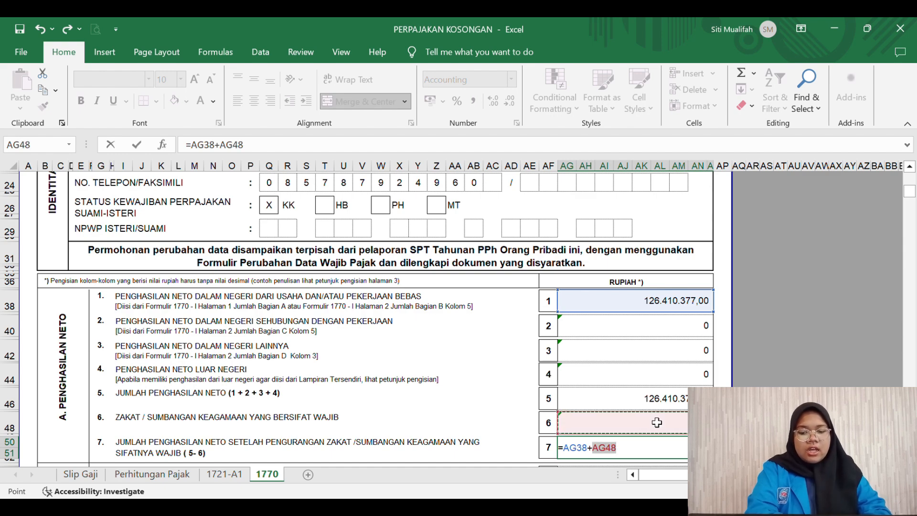
pyautogui.press('BackSpace')
pyautogui.press('BackSpace')
pyautogui.press('BackSpace')
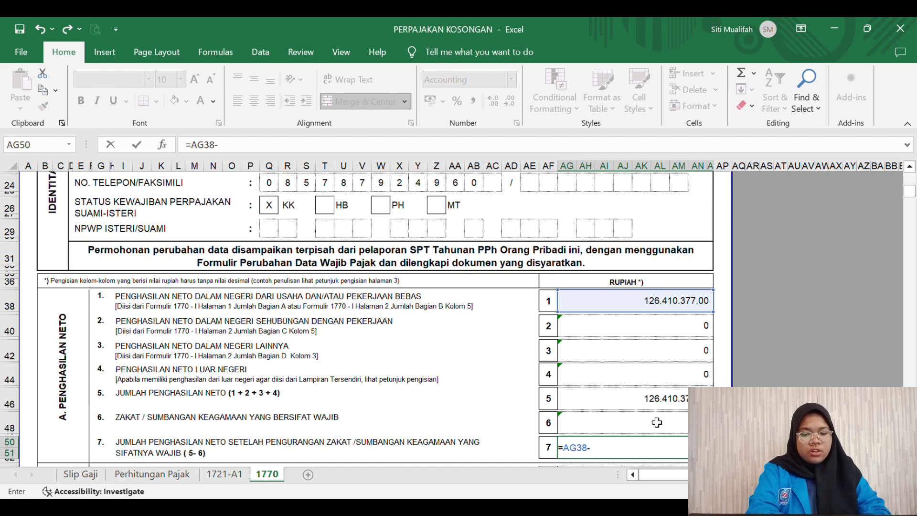
pyautogui.press('BackSpace')
pyautogui.press('BackSpace')
pyautogui.press('BackSpace')
pyautogui.press('BackSpace')
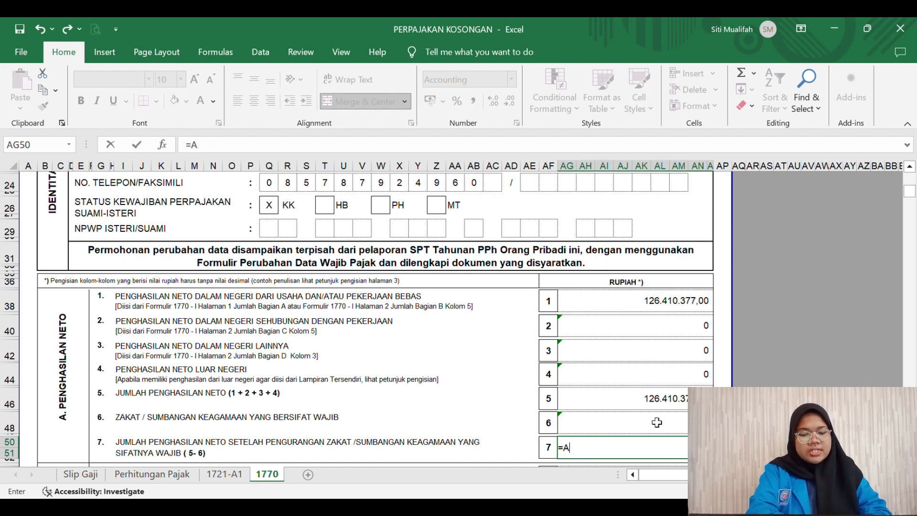
pyautogui.press('Tab')
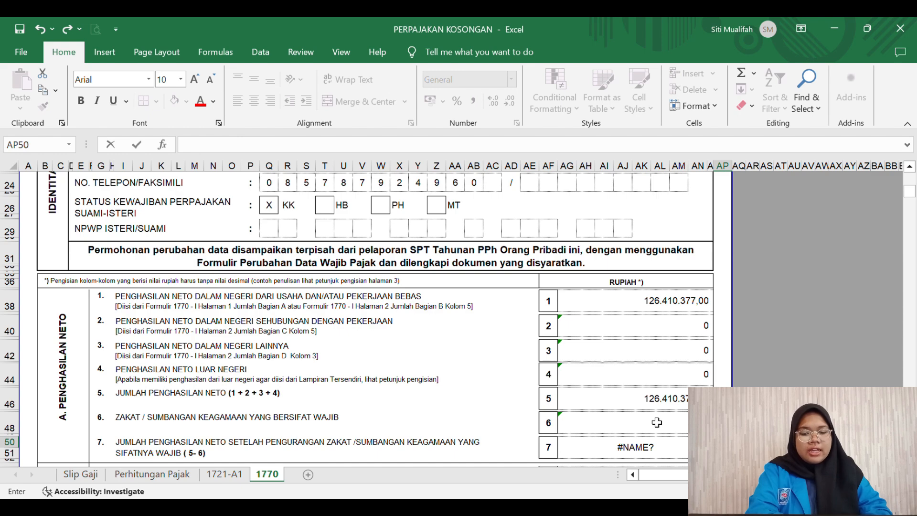
pyautogui.click(643, 456)
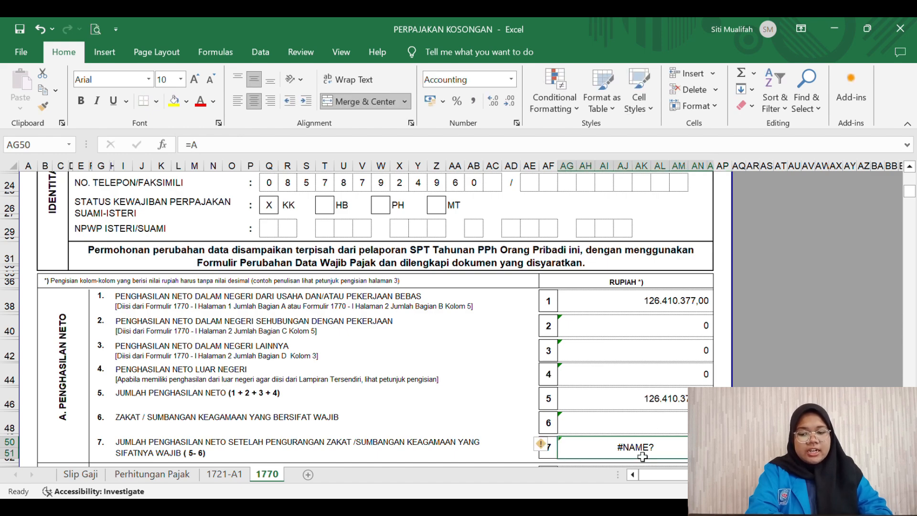
pyautogui.press('BackSpace')
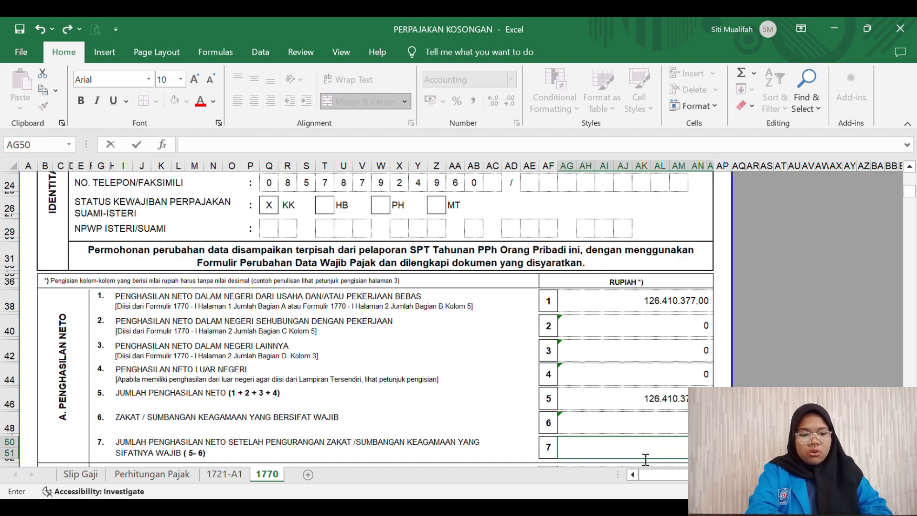
# Step: Enter =AG46-AG48 in AG50 so line 7 shows 126.410.377,00
pyautogui.write('=')
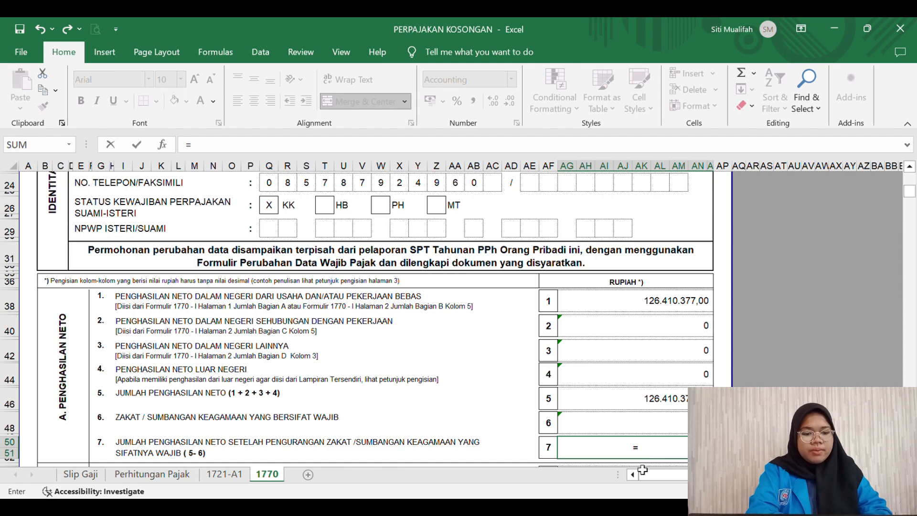
pyautogui.click(681, 408)
pyautogui.write('-')
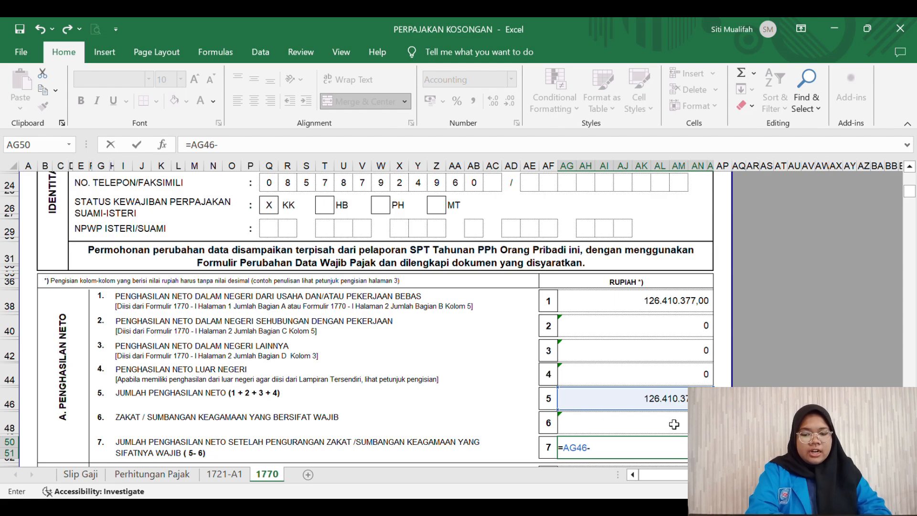
pyautogui.click(673, 421)
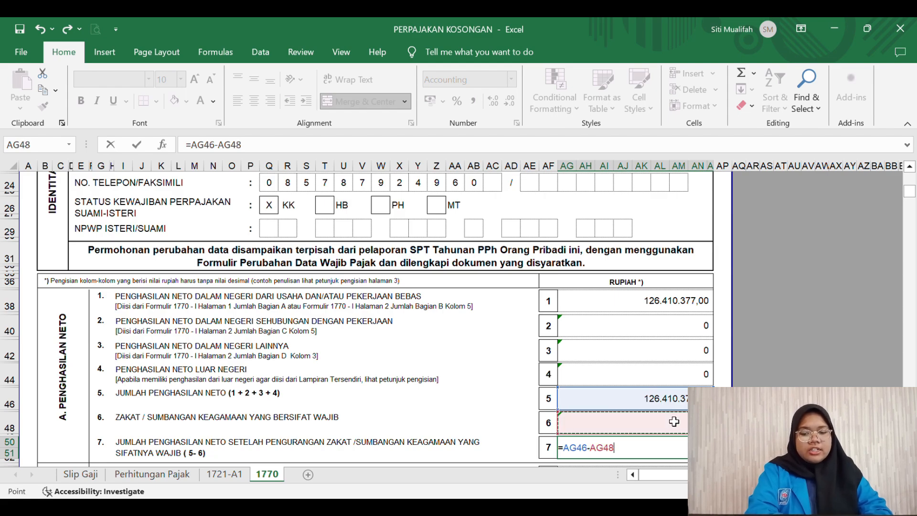
pyautogui.press('Return')
pyautogui.scroll(-3, 674, 421)
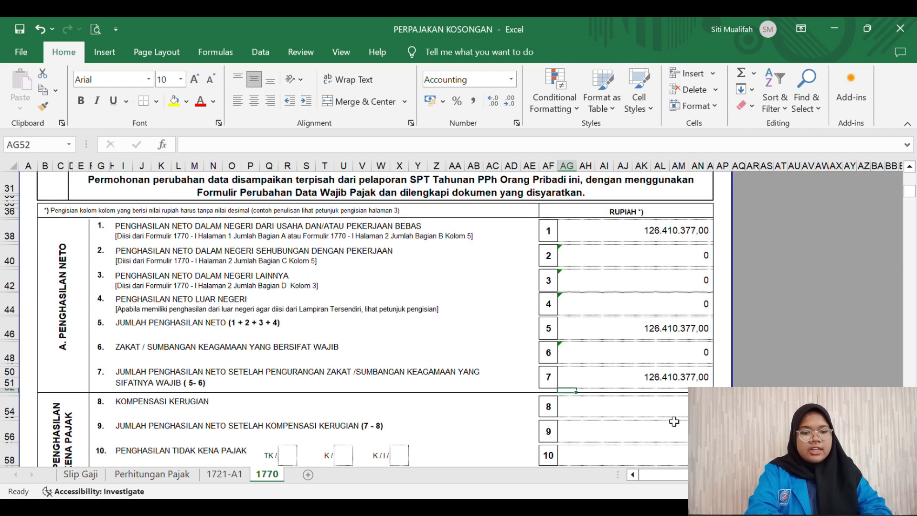
# Step: Enter '0 as the line 8 loss compensation in AG54
pyautogui.scroll(-5, 674, 422)
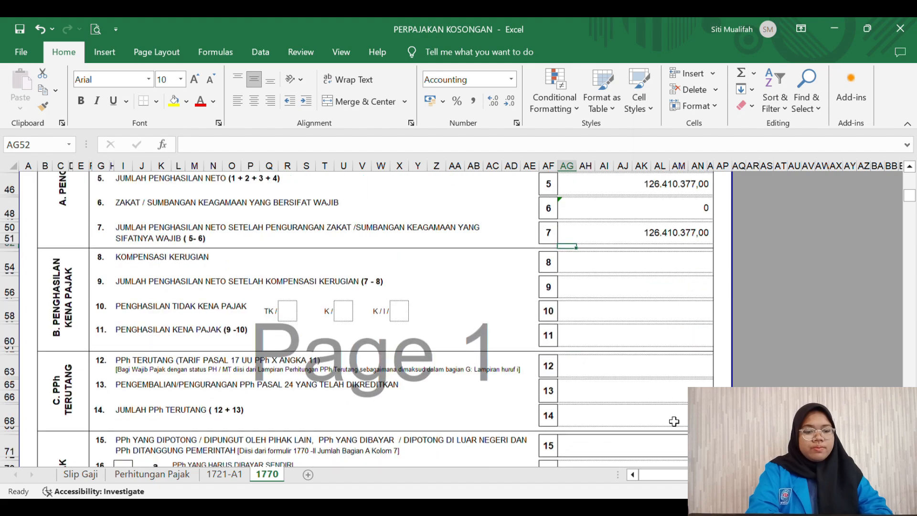
pyautogui.click(646, 271)
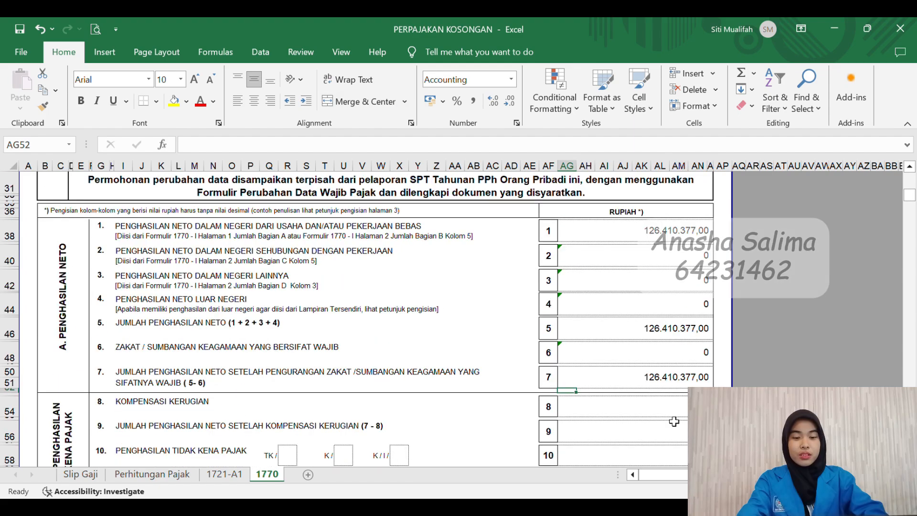
pyautogui.scroll(-5, 674, 421)
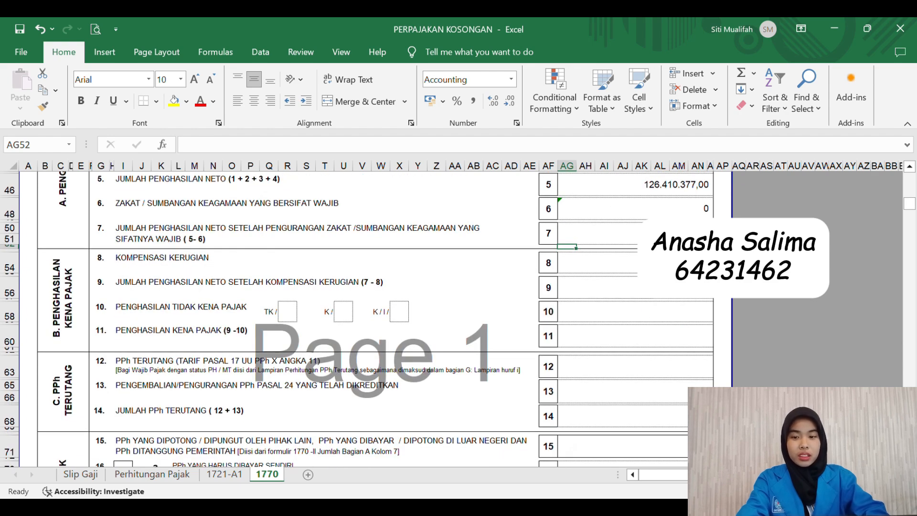
pyautogui.click(668, 263)
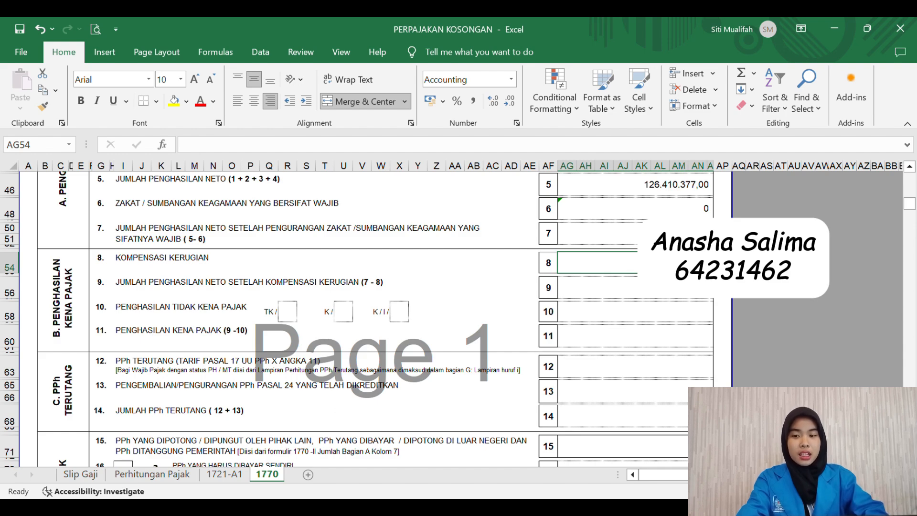
pyautogui.write("'0")
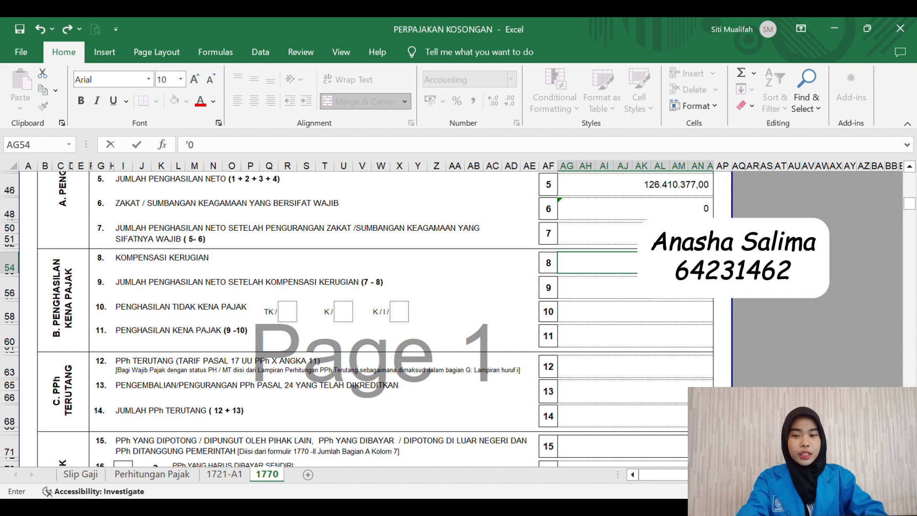
pyautogui.press('Return')
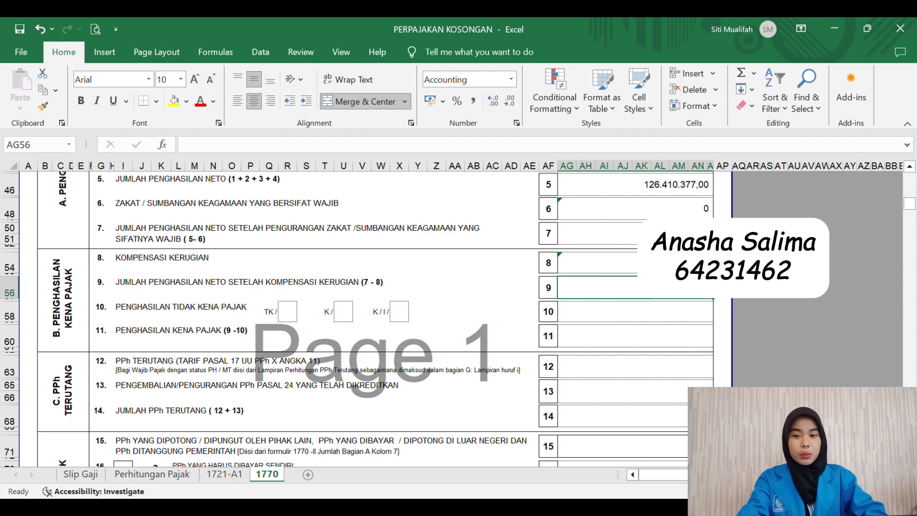
# Step: Enter =AG50-AG54 in AG56 so line 9 shows 126.410.377,00
pyautogui.write('=')
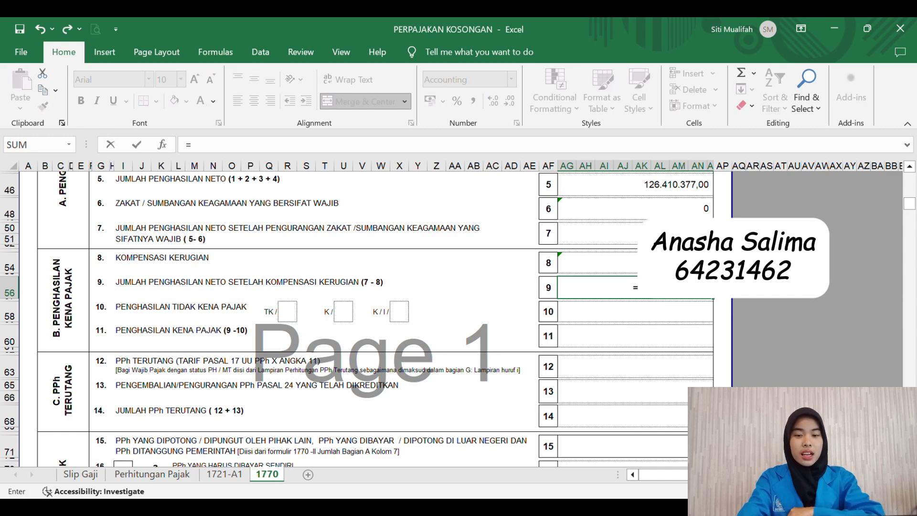
pyautogui.click(663, 233)
pyautogui.write('-')
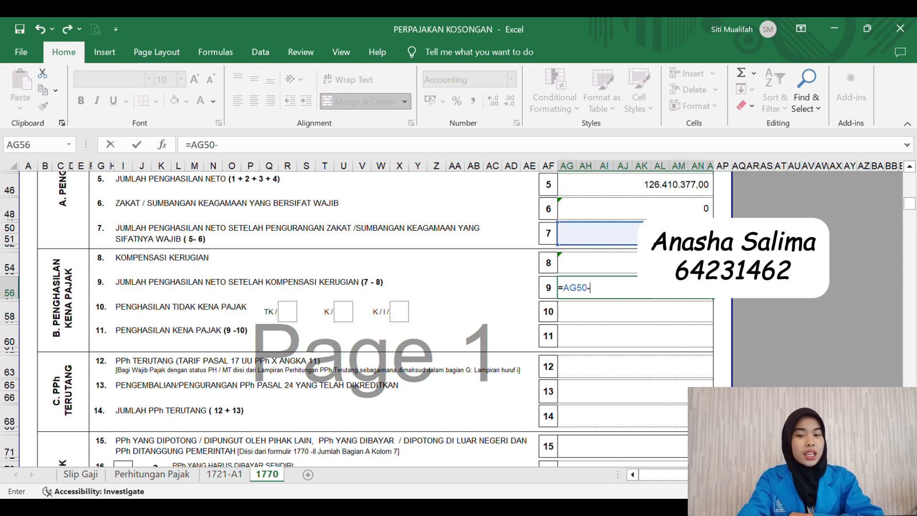
pyautogui.click(638, 267)
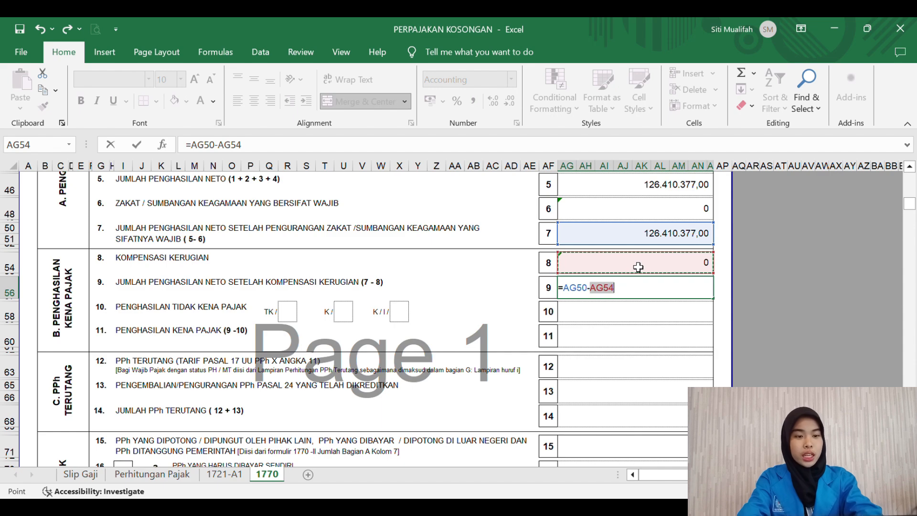
pyautogui.press('Return')
# Step: Set 3 dependants in the K/I box and 72000000 as line 10 non-taxable income
pyautogui.click(614, 310)
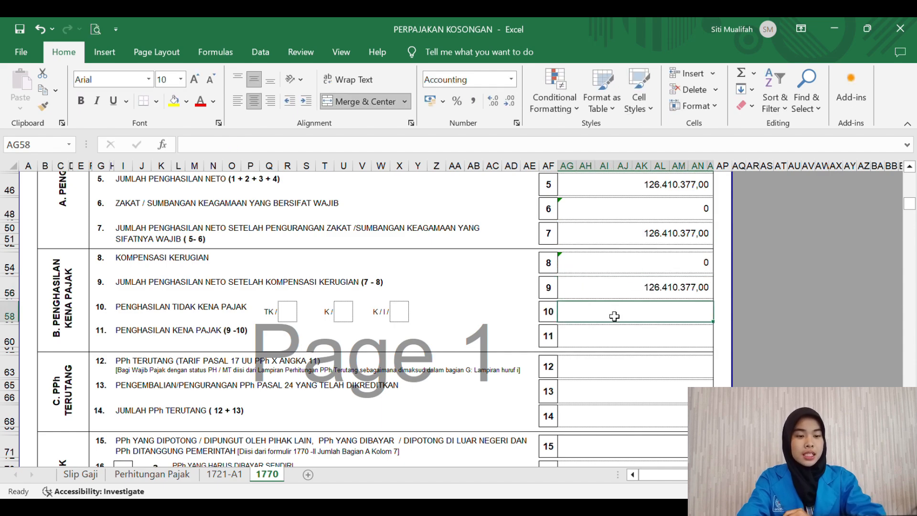
pyautogui.click(404, 317)
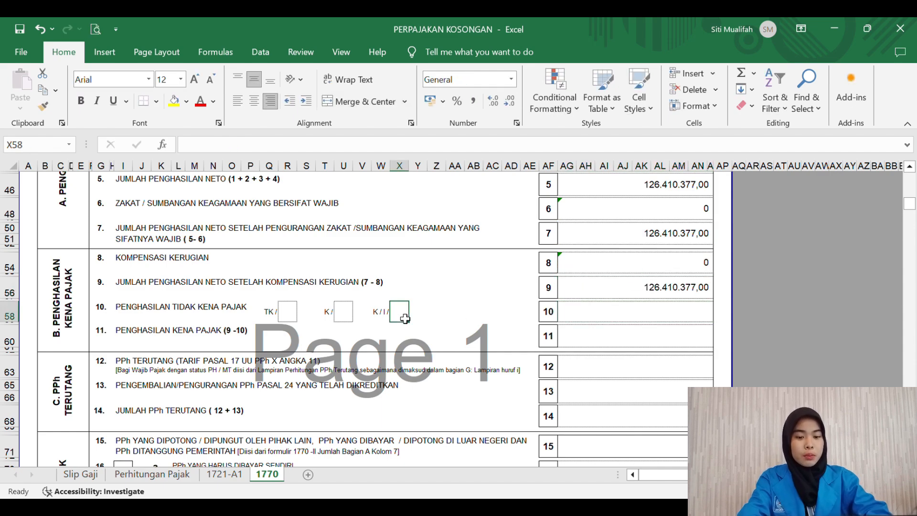
pyautogui.write('3')
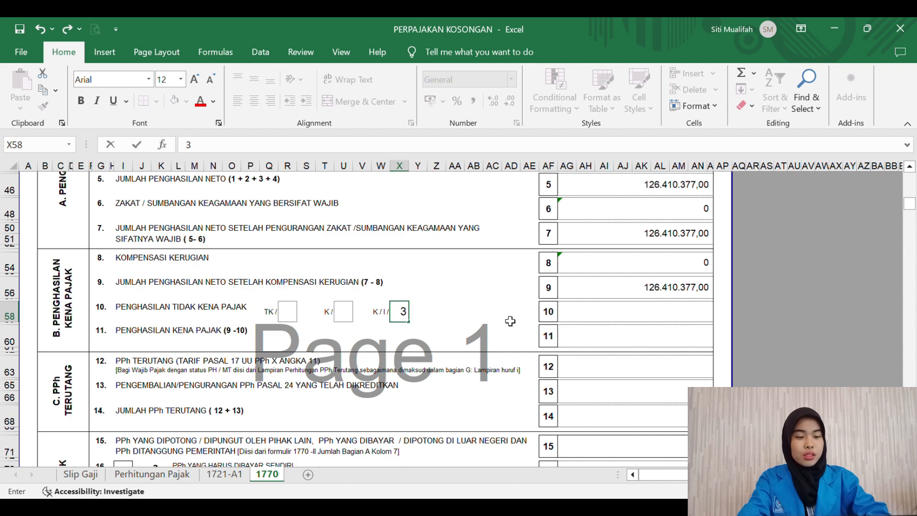
pyautogui.click(611, 312)
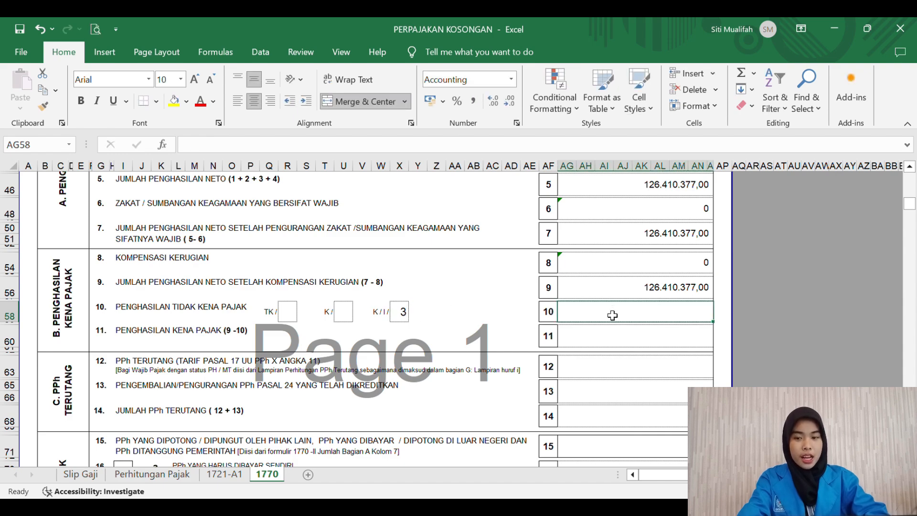
pyautogui.write('77')
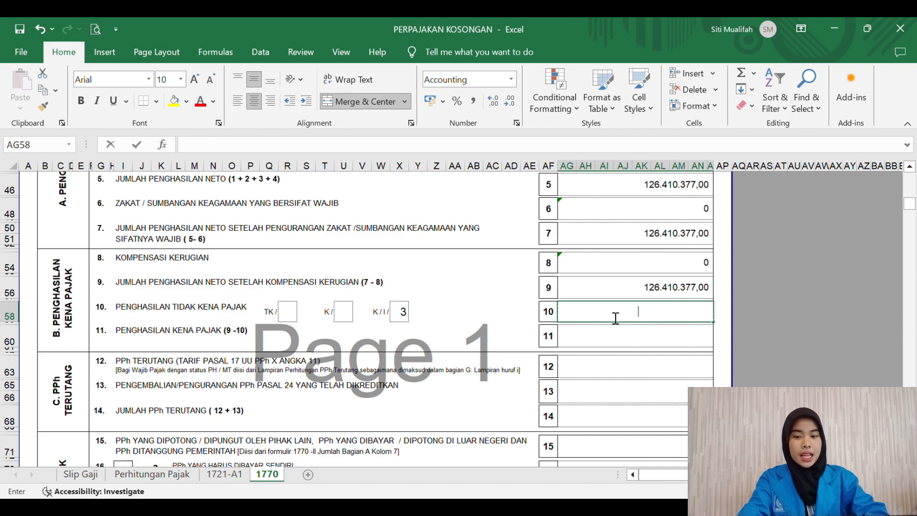
pyautogui.press('BackSpace')
pyautogui.write('2')
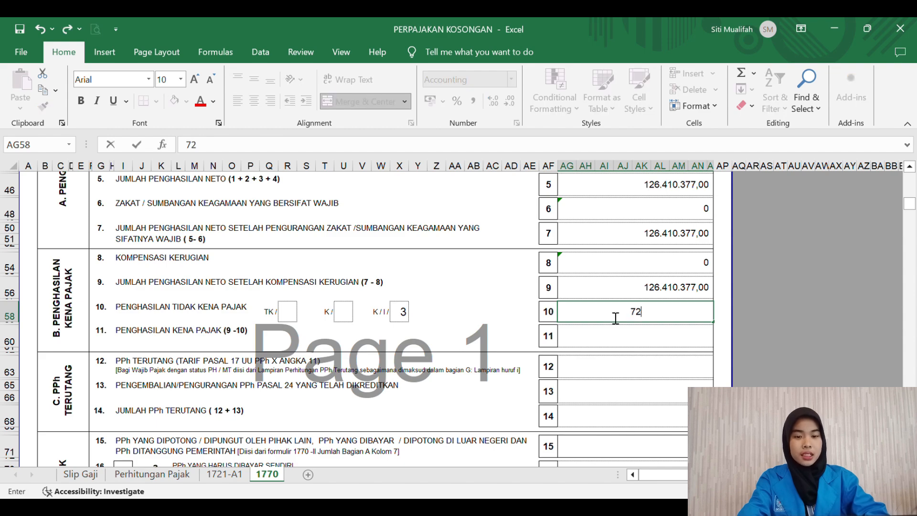
pyautogui.write('000000')
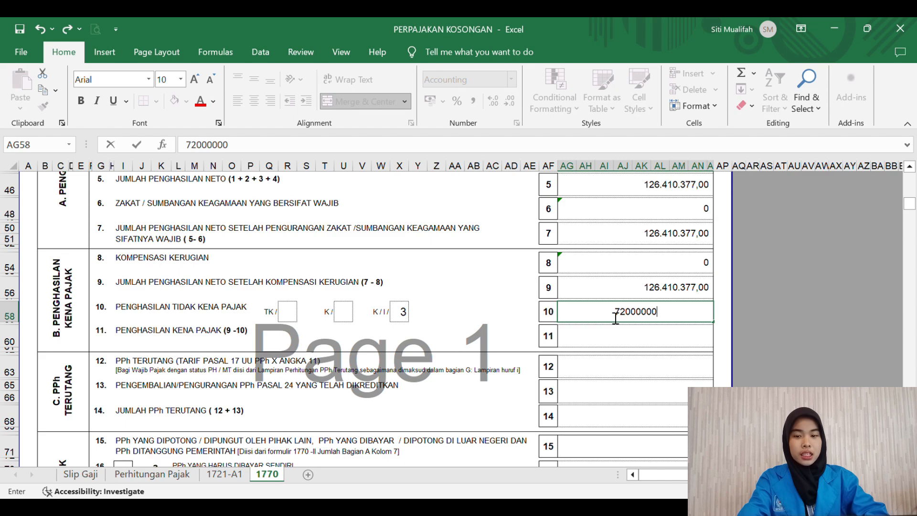
pyautogui.press('Return')
# Step: Enter =AG56-AG58 in AG60 so line 11 shows 54.410.377,00
pyautogui.press('Down')
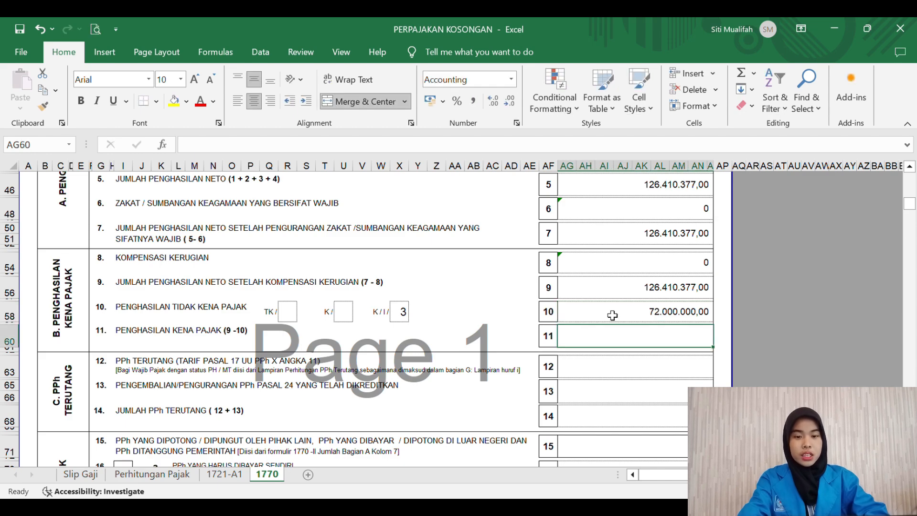
pyautogui.write('=')
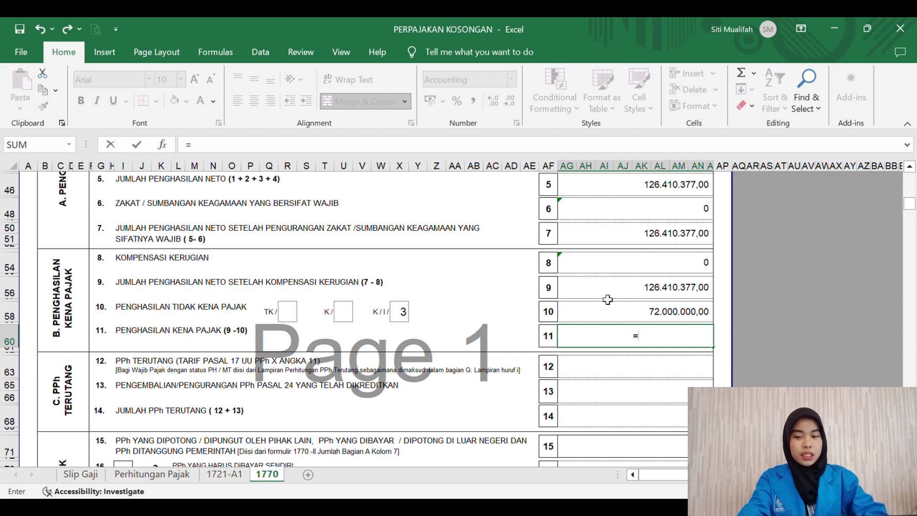
pyautogui.click(606, 297)
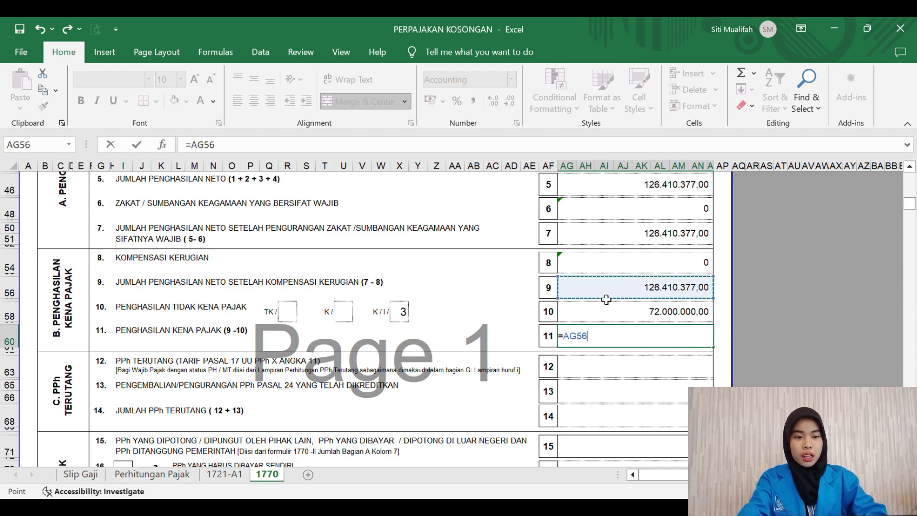
pyautogui.write('-')
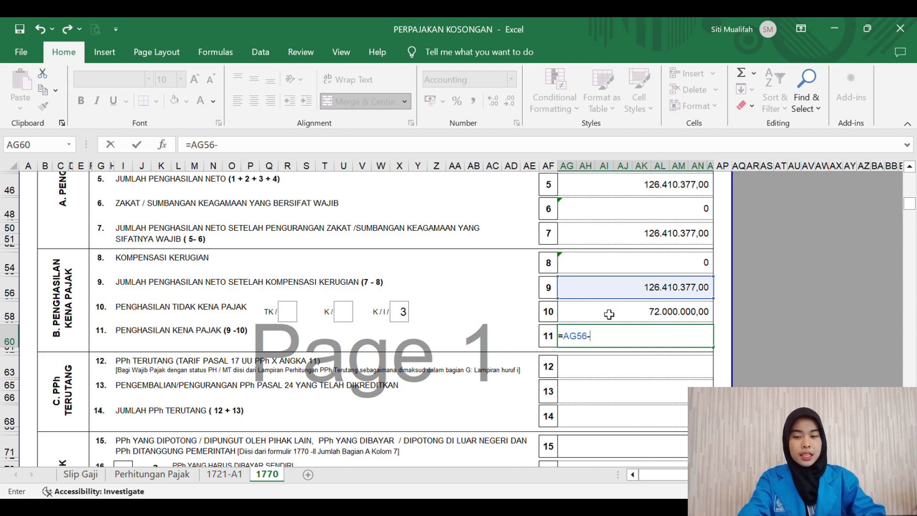
pyautogui.click(610, 316)
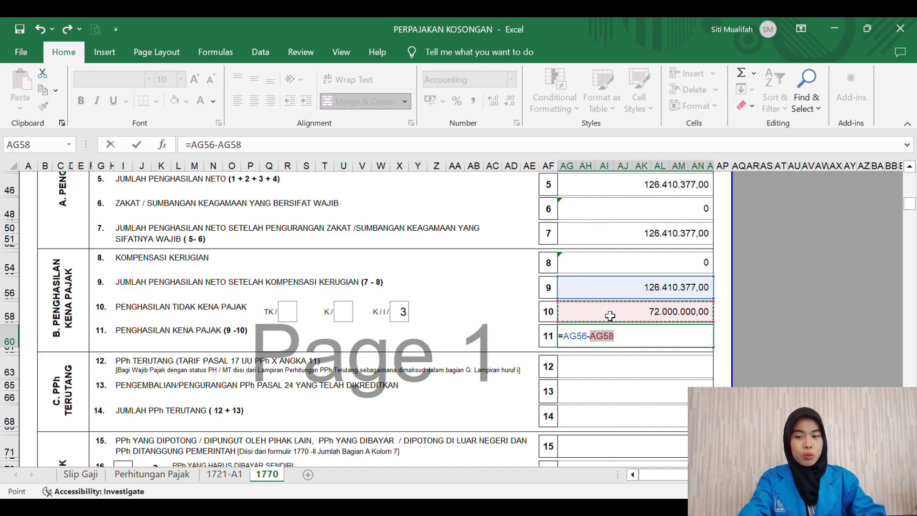
pyautogui.hotkey('ctrl', 'Return')
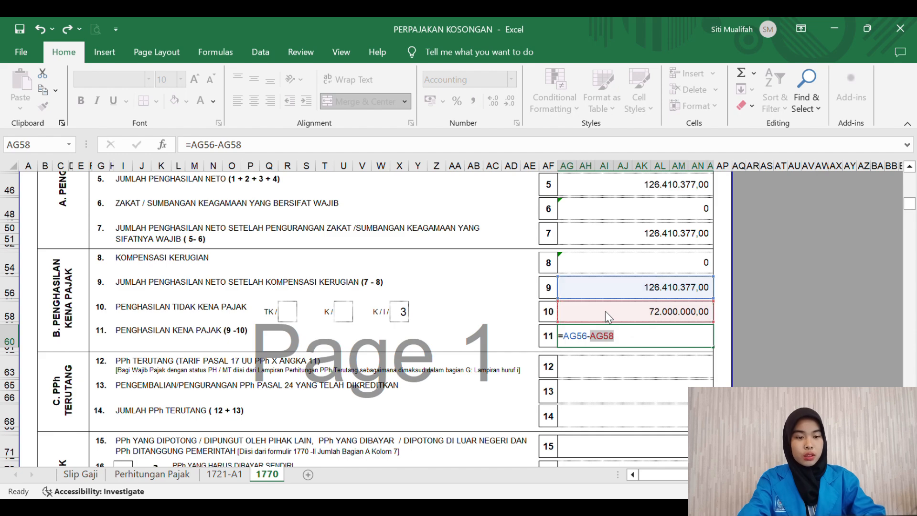
# Step: Begin entering the line 12 tax owed amount, starting with 8161
pyautogui.press('Return')
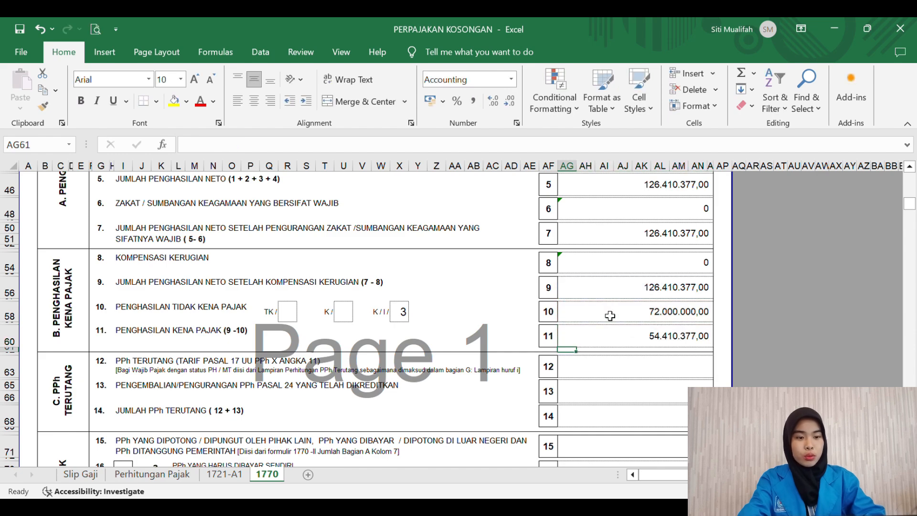
pyautogui.press('Down')
pyautogui.press('Down')
pyautogui.scroll(-2, 610, 316)
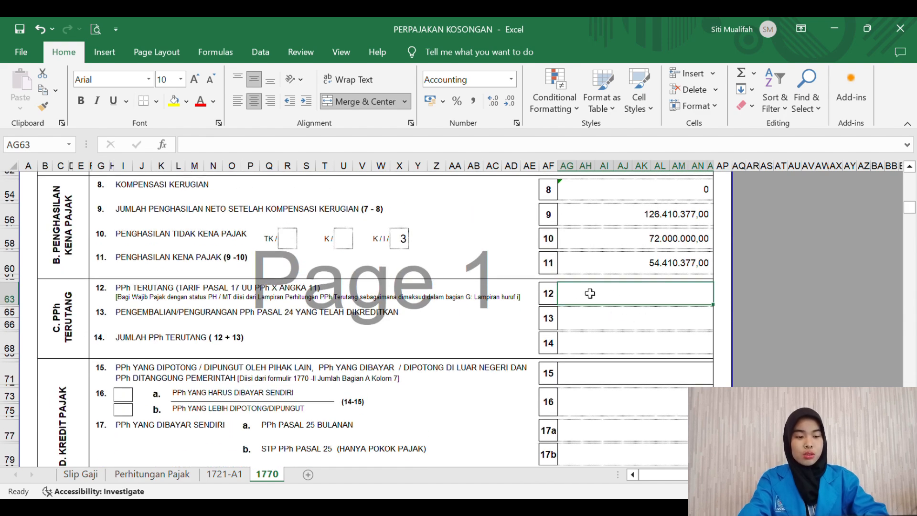
pyautogui.write('8')
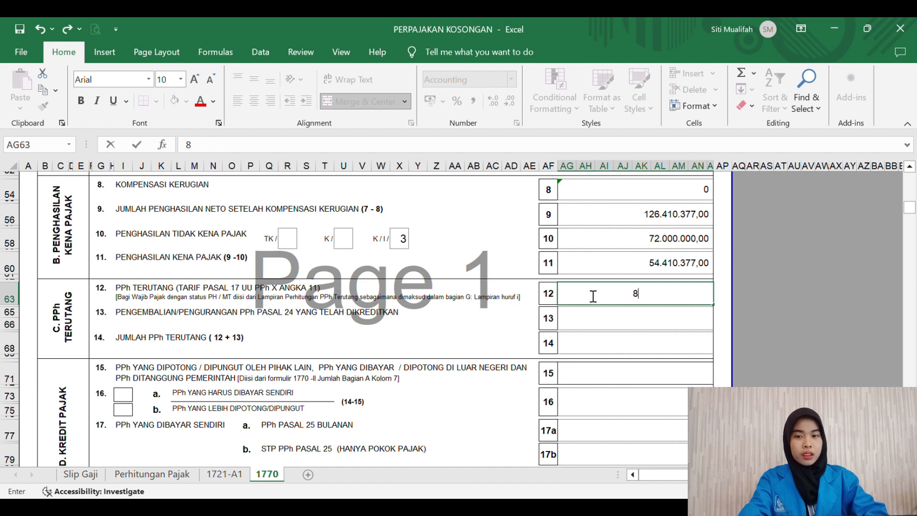
pyautogui.write('161')
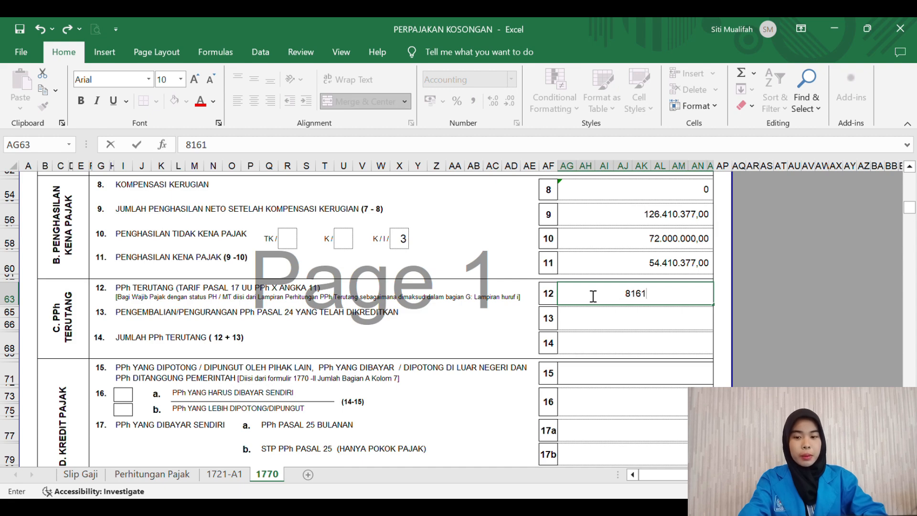
# Step: Finish line 12 as 8.161.566,49 and enter '0 for line 13
pyautogui.write('566')
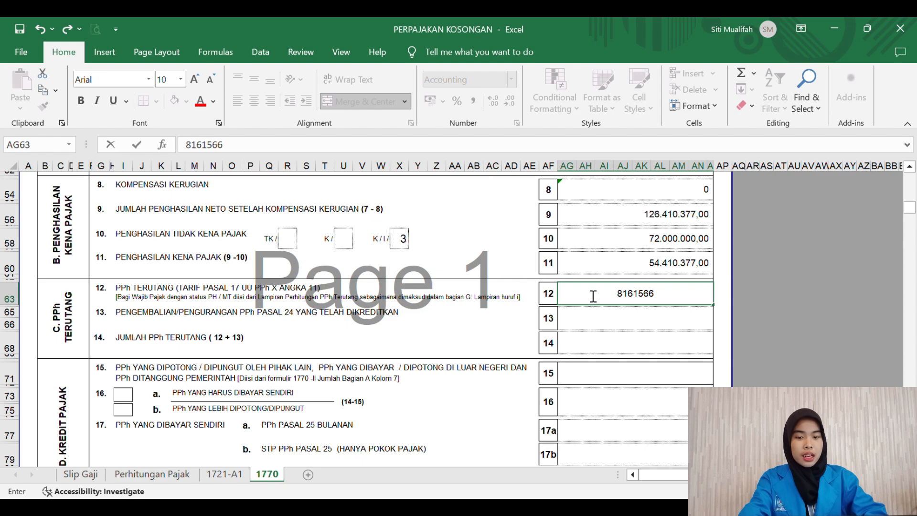
pyautogui.write(',')
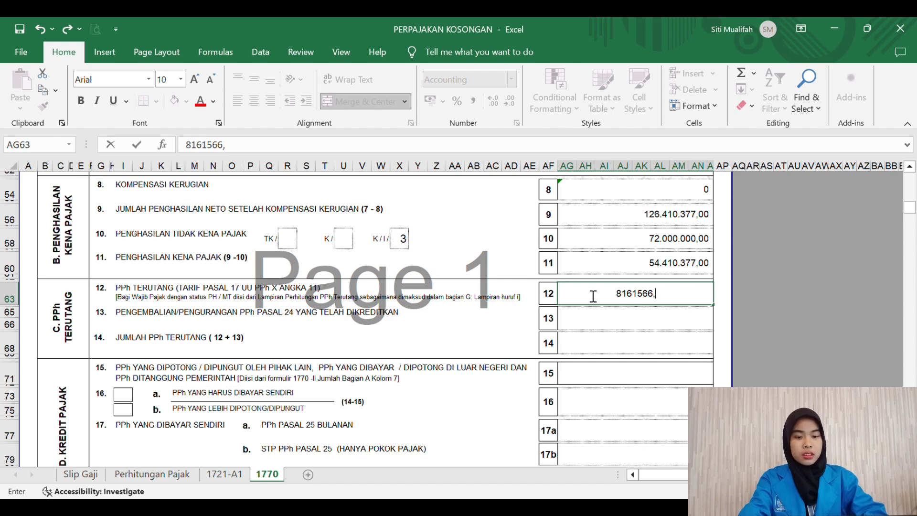
pyautogui.write('4')
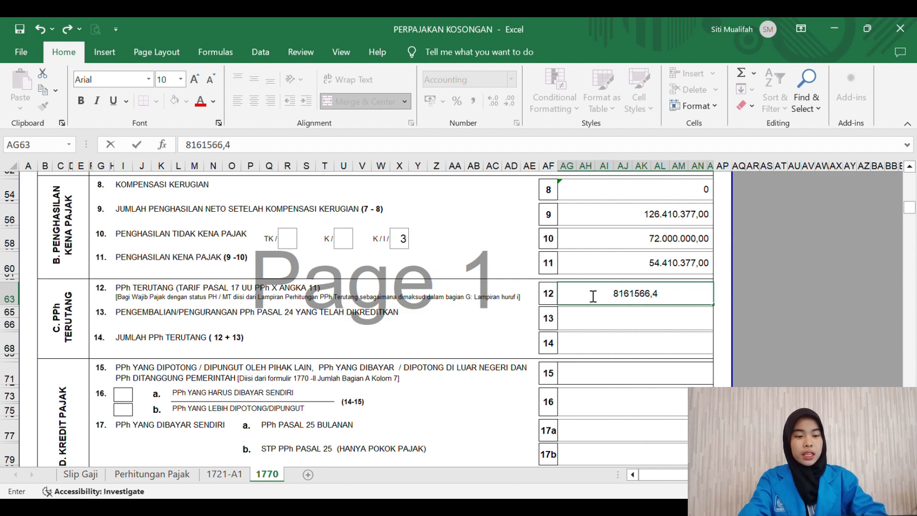
pyautogui.write('9')
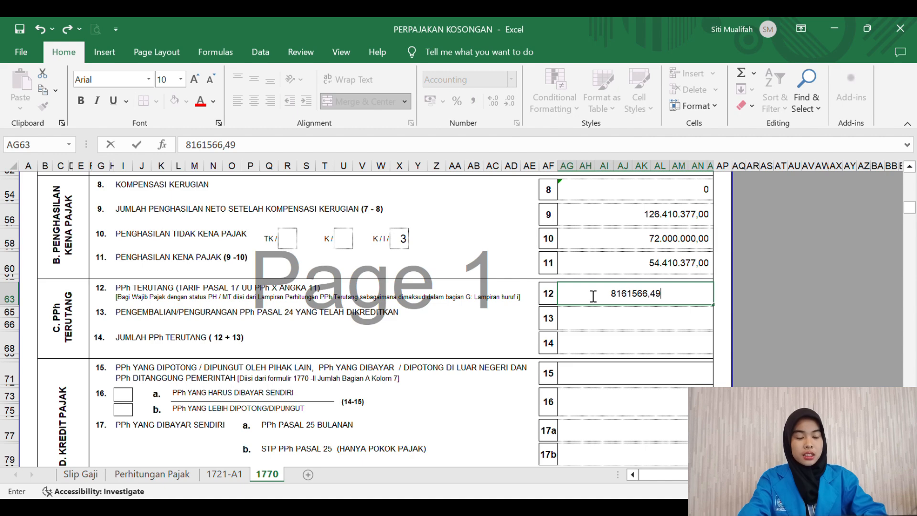
pyautogui.press('Return')
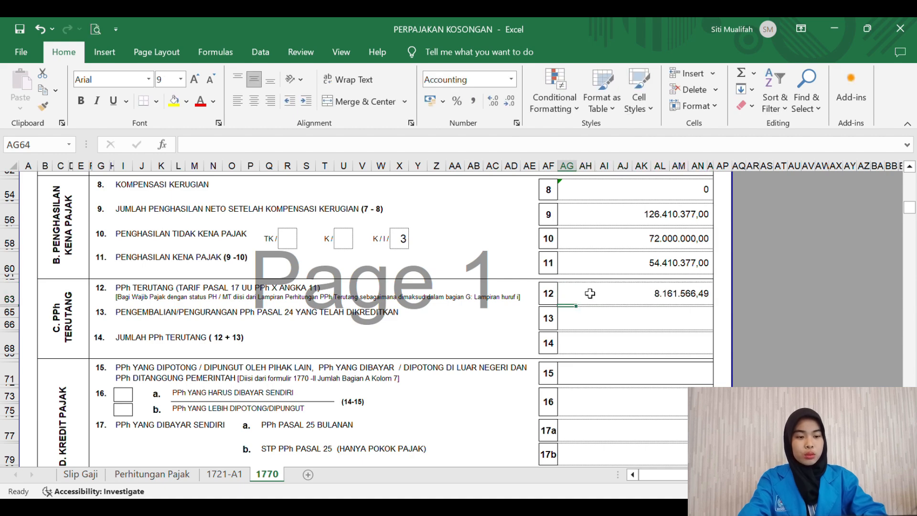
pyautogui.click(599, 327)
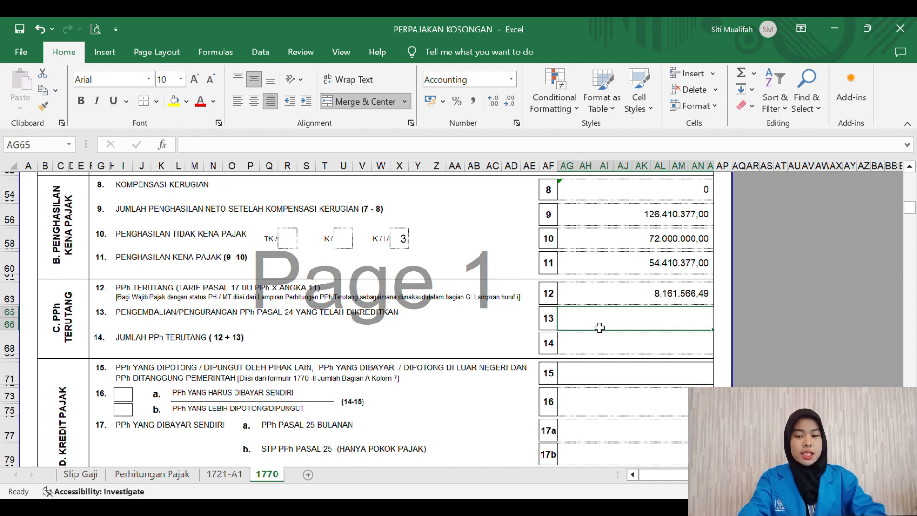
pyautogui.write("'0")
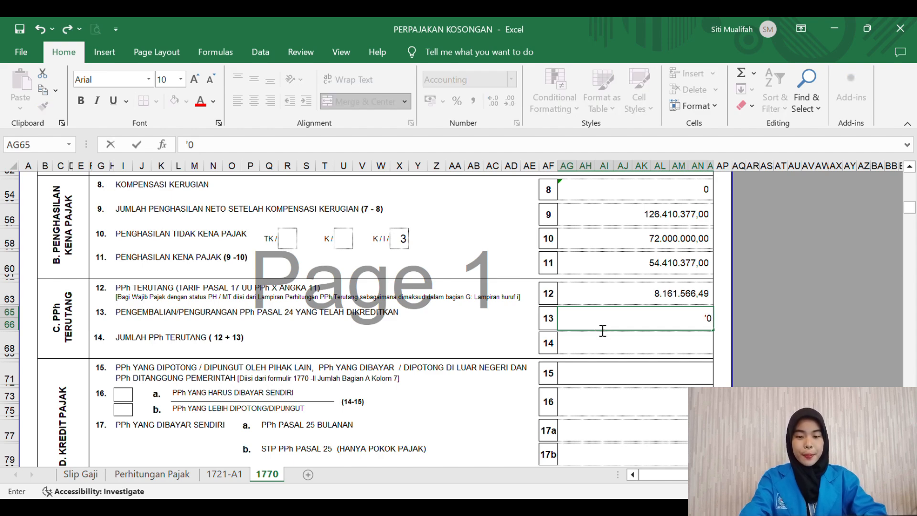
pyautogui.press('Return')
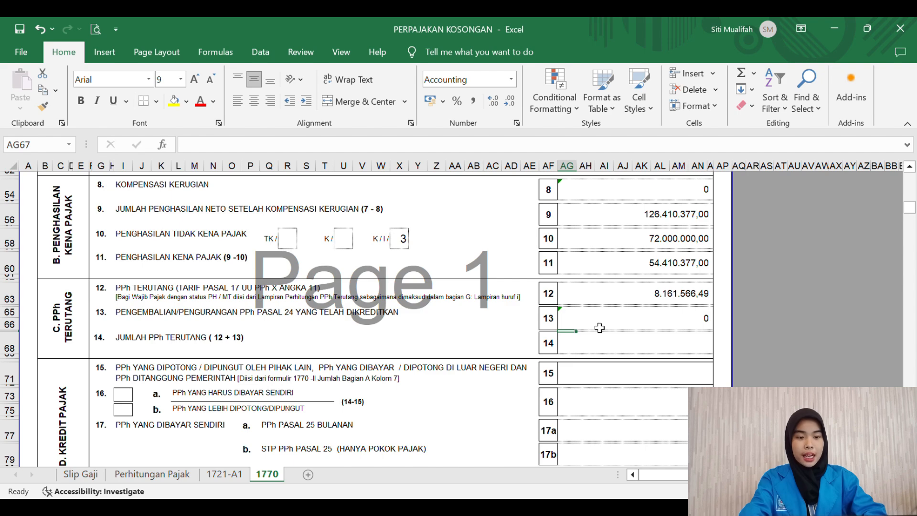
pyautogui.press('Down')
# Step: Set line 14 to =AG63 and cancel the stray entries below it
pyautogui.write('=')
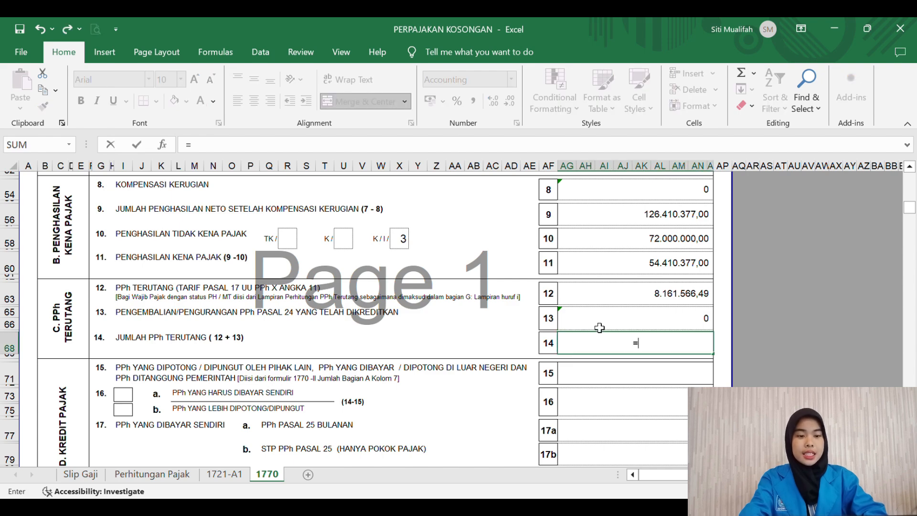
pyautogui.click(629, 302)
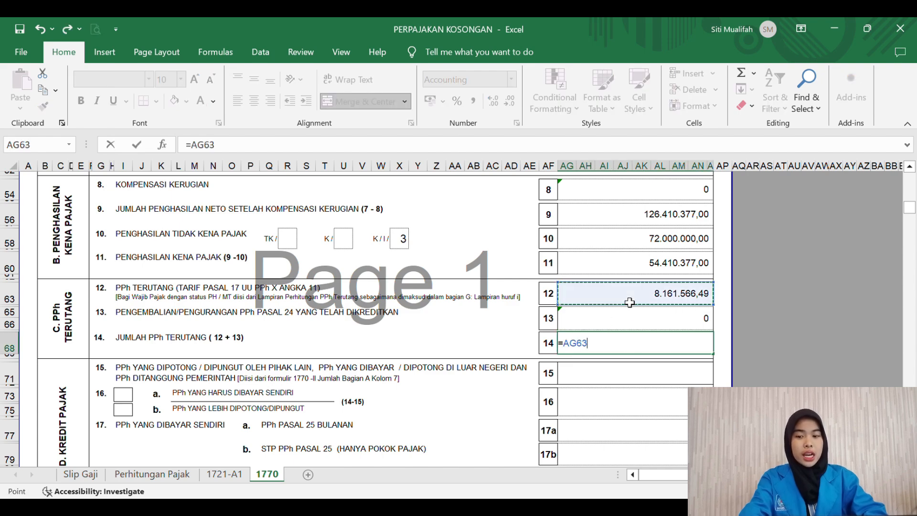
pyautogui.press('Return')
pyautogui.write('=')
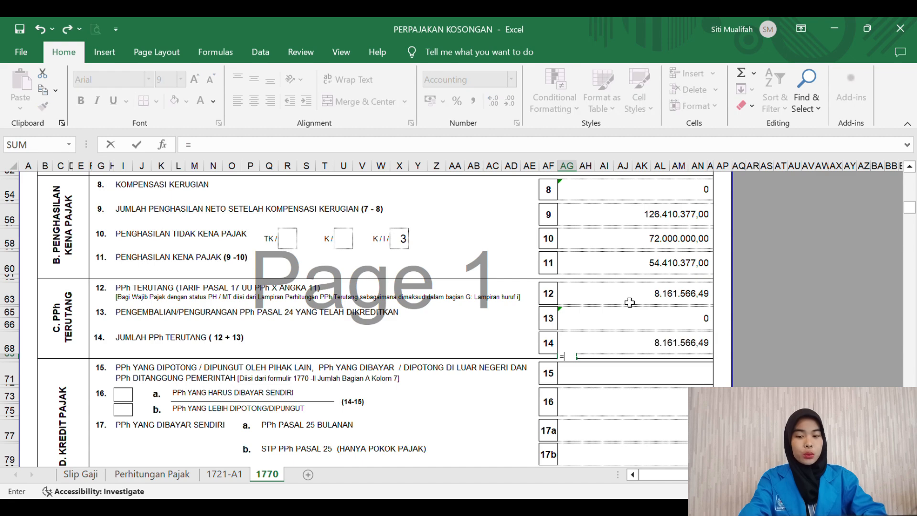
pyautogui.press('Escape')
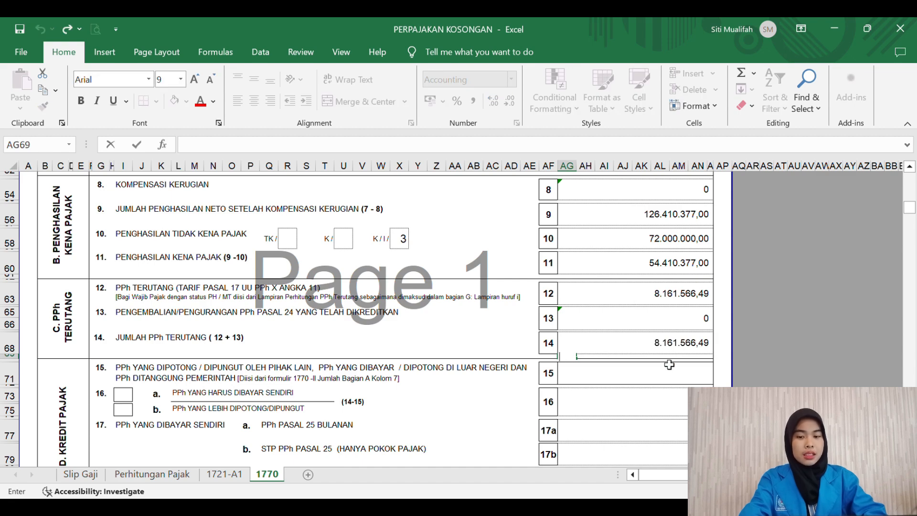
pyautogui.write('=')
pyautogui.press('Escape')
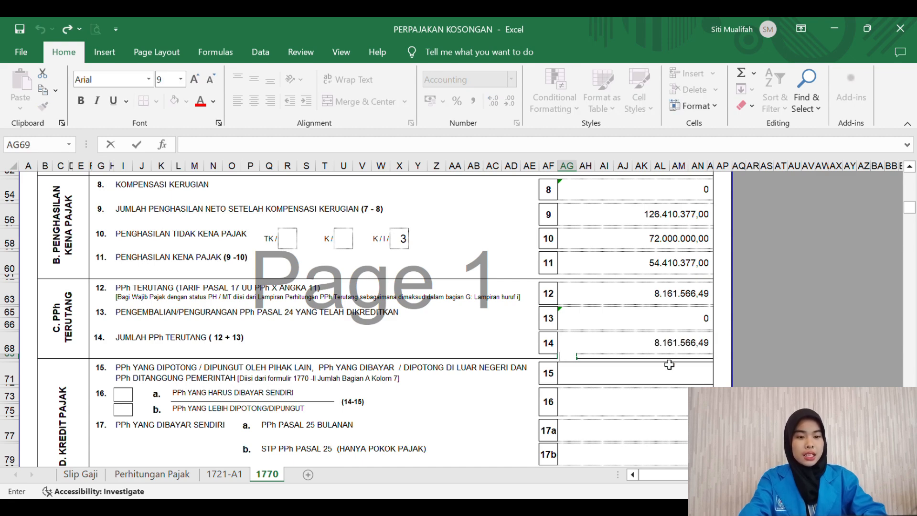
pyautogui.write('=')
pyautogui.click(659, 353)
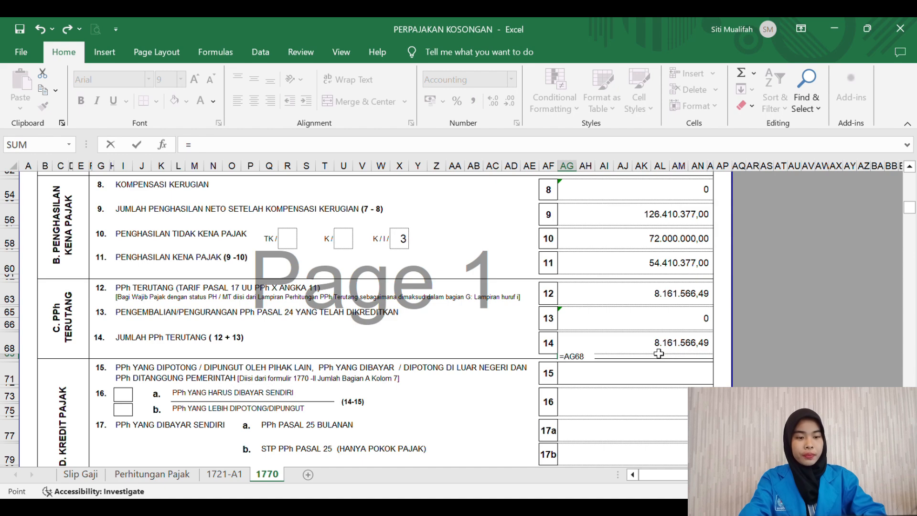
pyautogui.press('BackSpace')
pyautogui.press('BackSpace')
pyautogui.press('BackSpace')
pyautogui.press('BackSpace')
pyautogui.press('BackSpace')
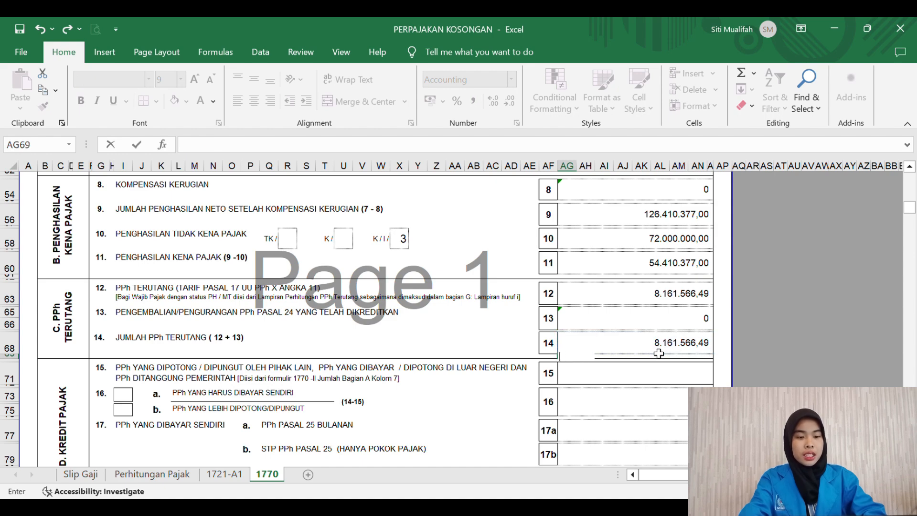
pyautogui.write('=')
pyautogui.click(658, 353)
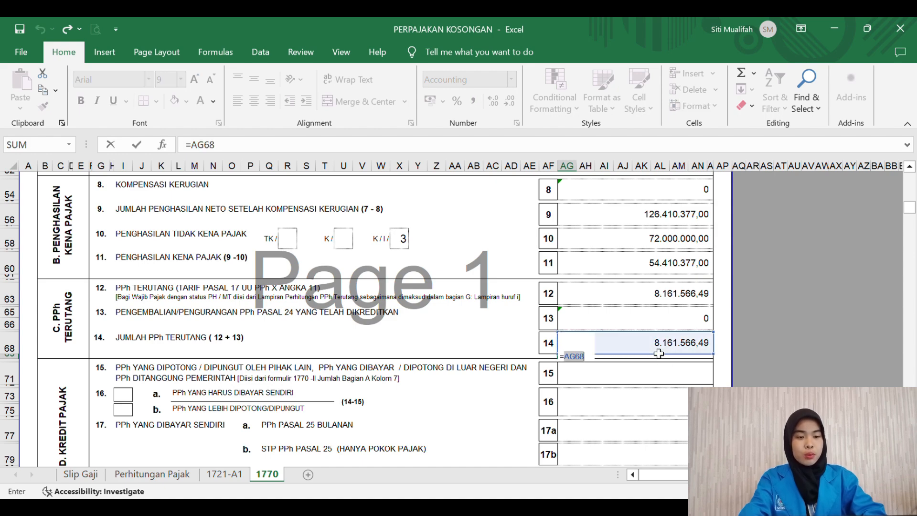
pyautogui.press('Escape')
# Step: Extend the line 14 formula to =AG63+AG65, totalling 8.161.566,49
pyautogui.doubleClick(660, 352)
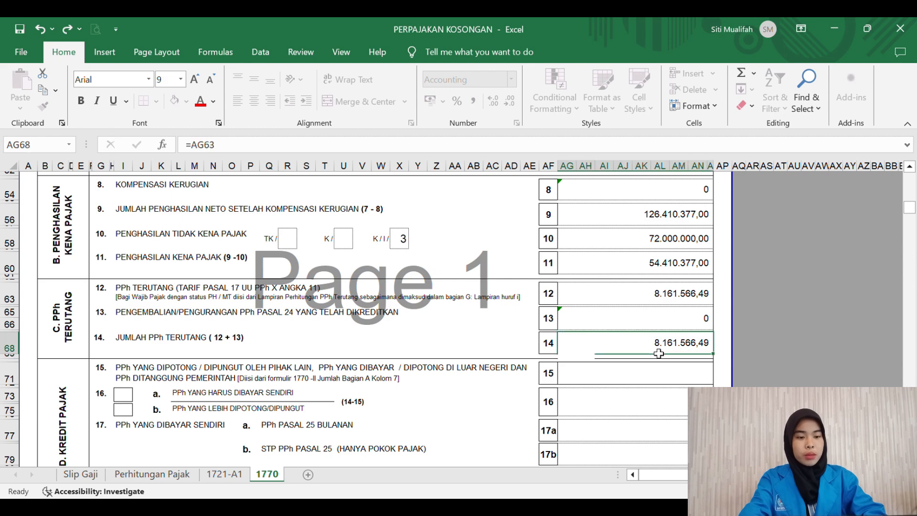
pyautogui.write('+')
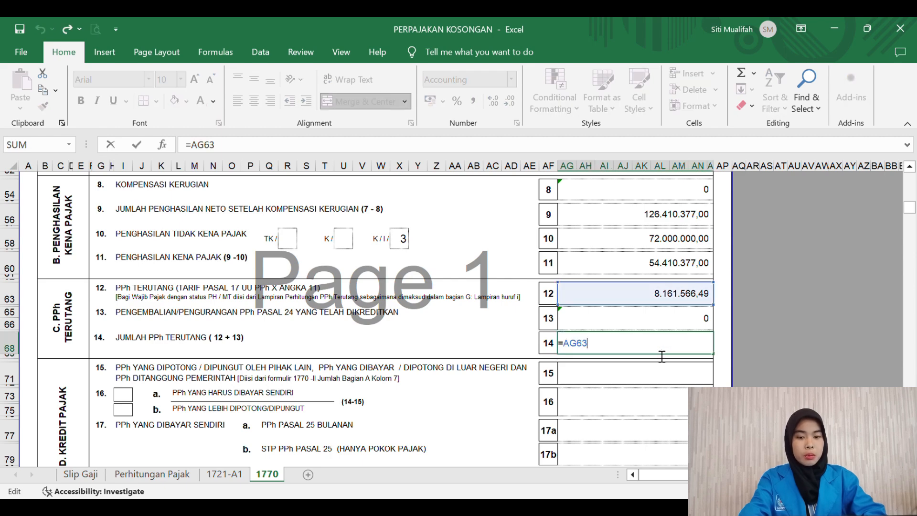
pyautogui.click(634, 319)
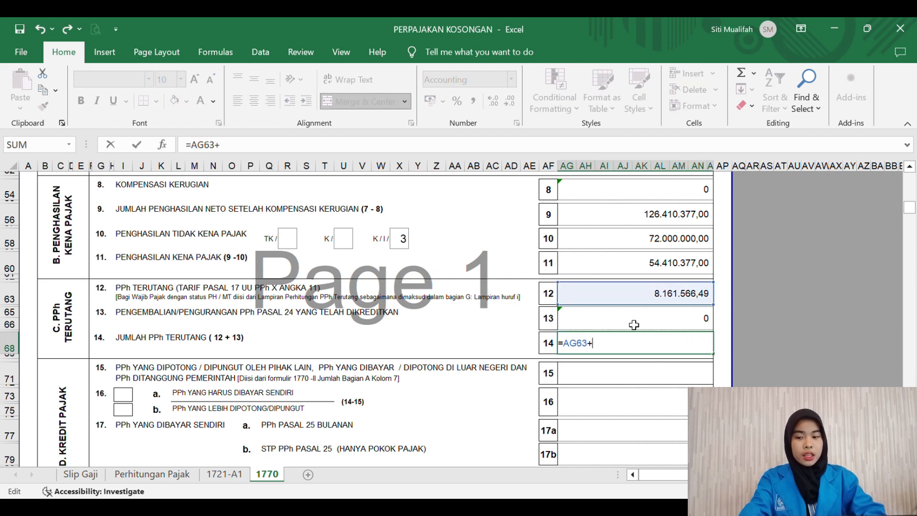
pyautogui.press('Return')
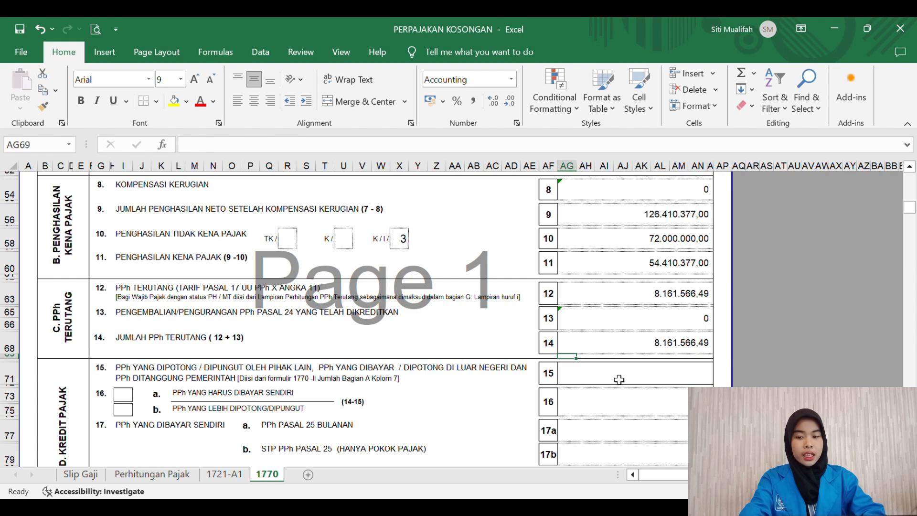
pyautogui.click(620, 379)
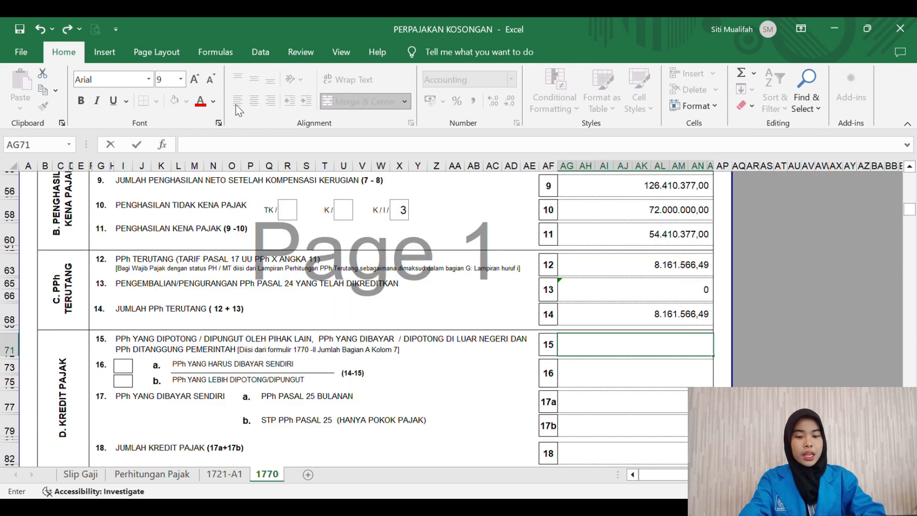
# Step: Enter 8161566,49 as the line 15 credit amount in AG71
pyautogui.click(194, 79)
pyautogui.write('8')
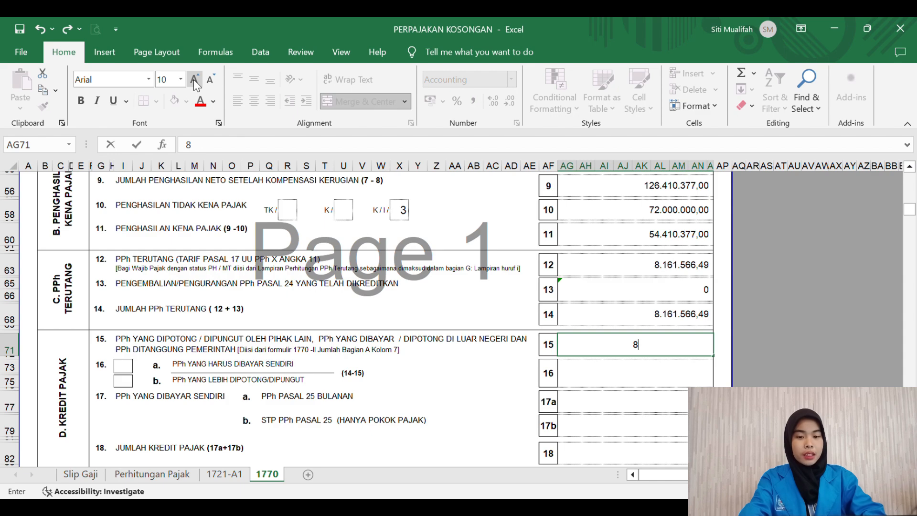
pyautogui.write('1')
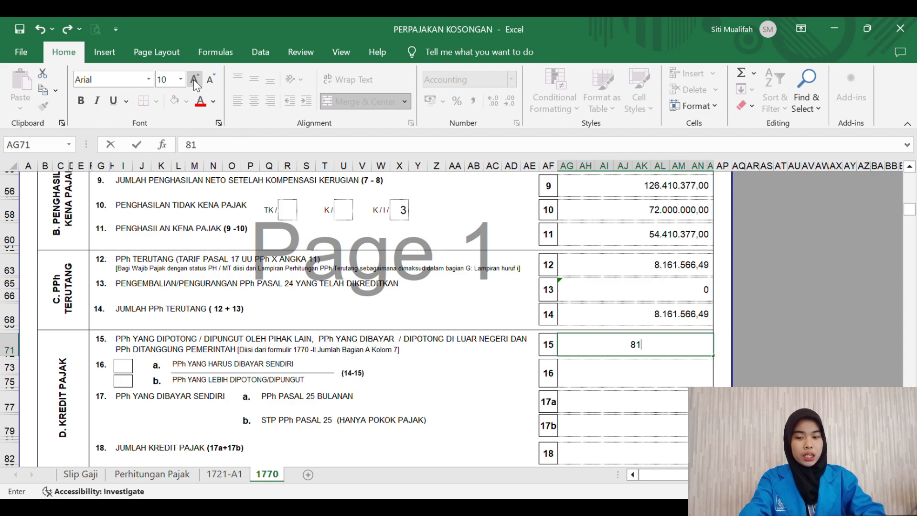
pyautogui.write('61')
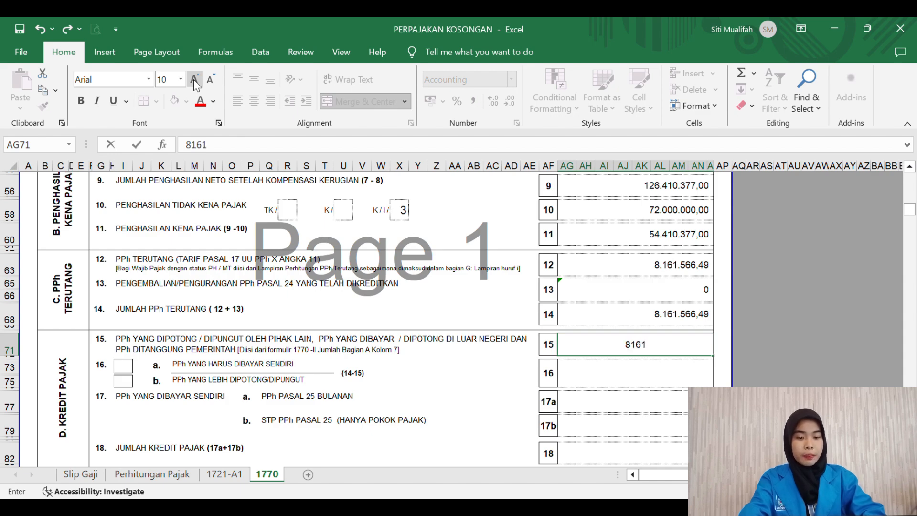
pyautogui.write('566,')
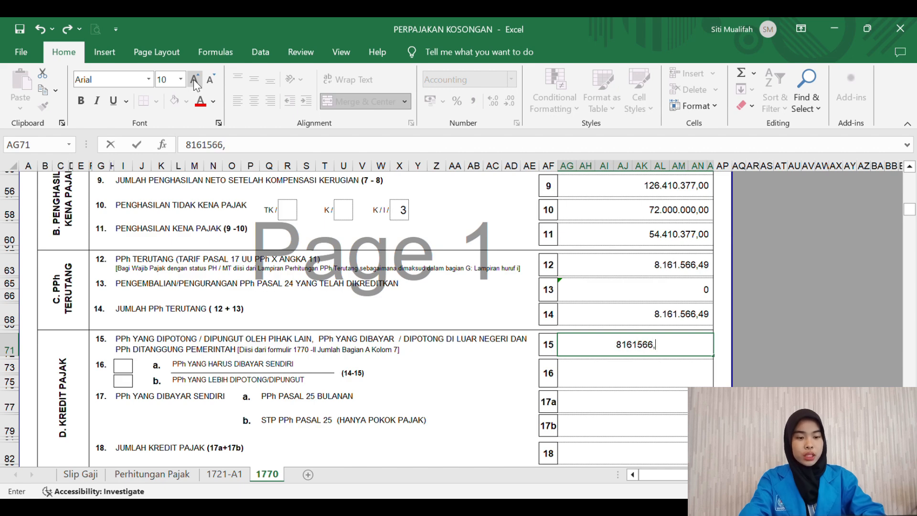
pyautogui.write('49')
pyautogui.hotkey('ctrl', 'Return')
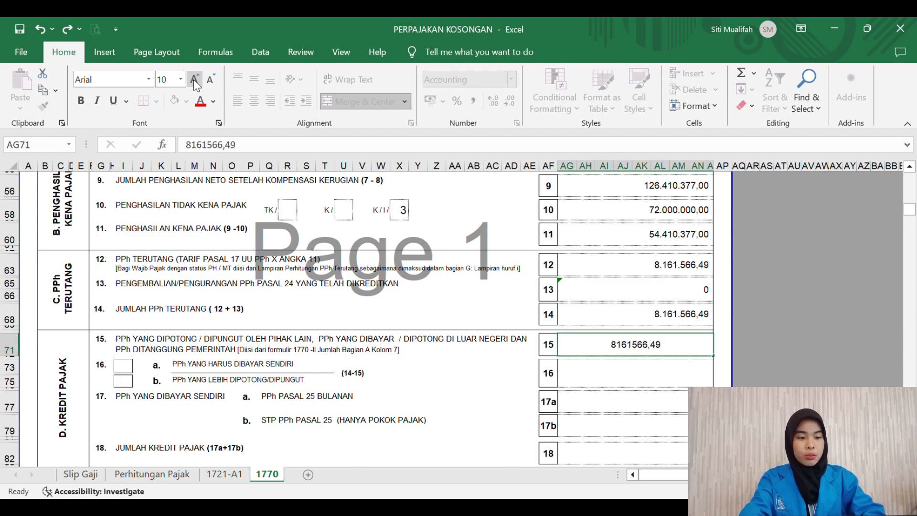
pyautogui.press('Return')
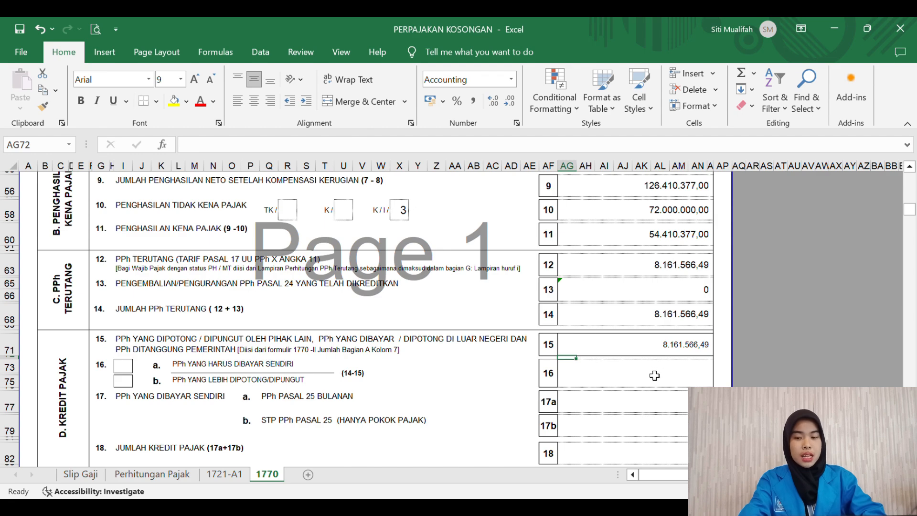
pyautogui.click(664, 353)
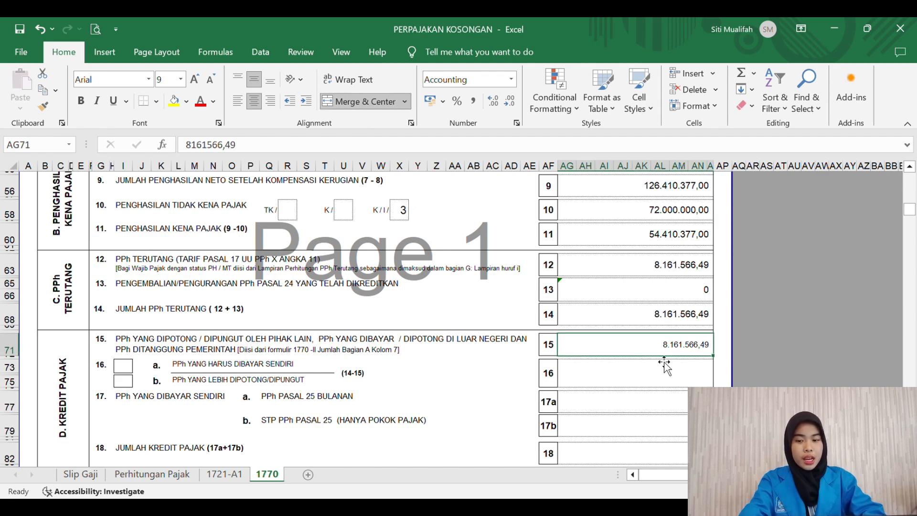
# Step: Enter '0 for lines 16 and 17a
pyautogui.click(661, 384)
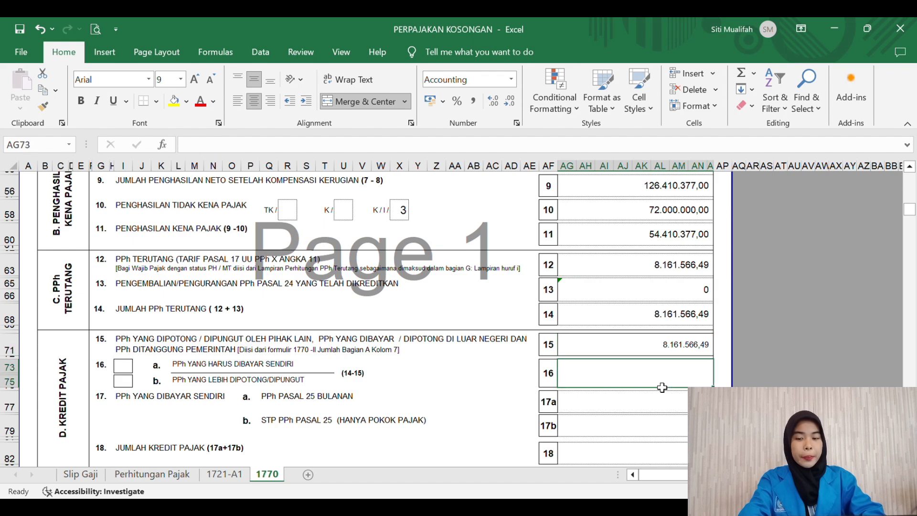
pyautogui.write("'0")
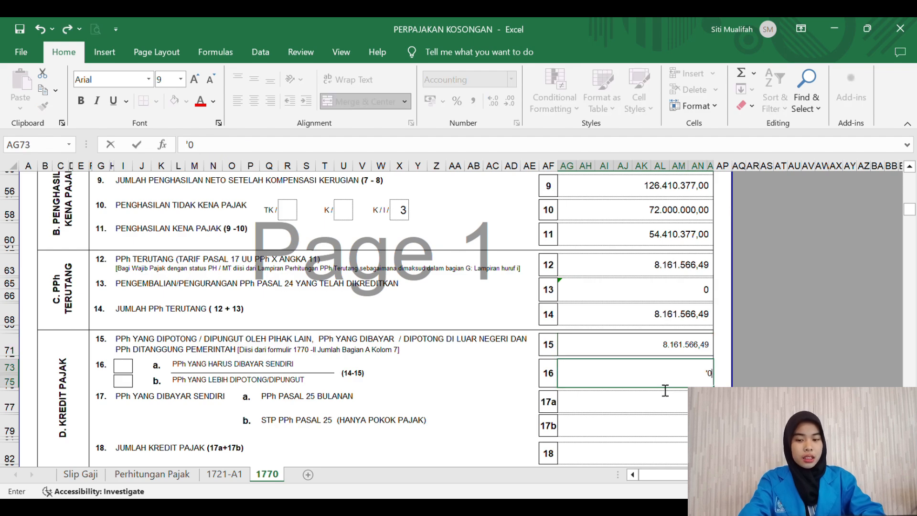
pyautogui.press('Return')
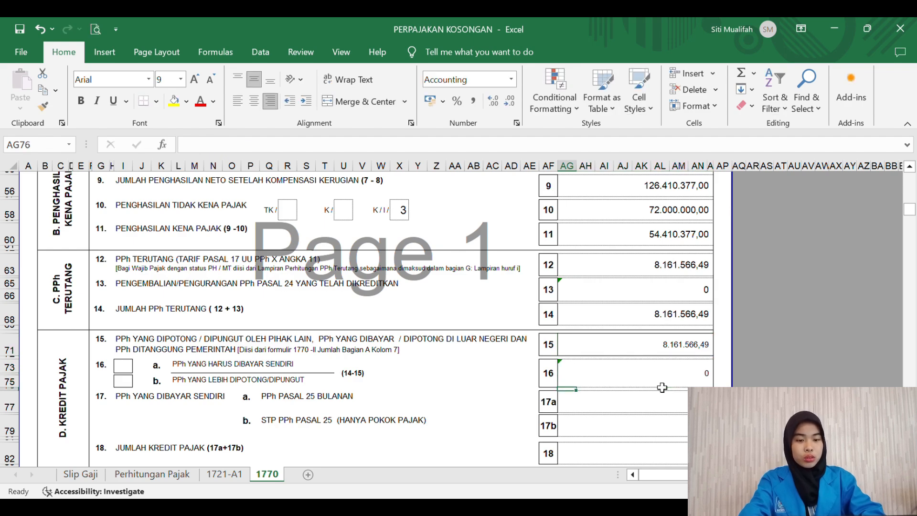
pyautogui.write("'0")
pyautogui.press('BackSpace')
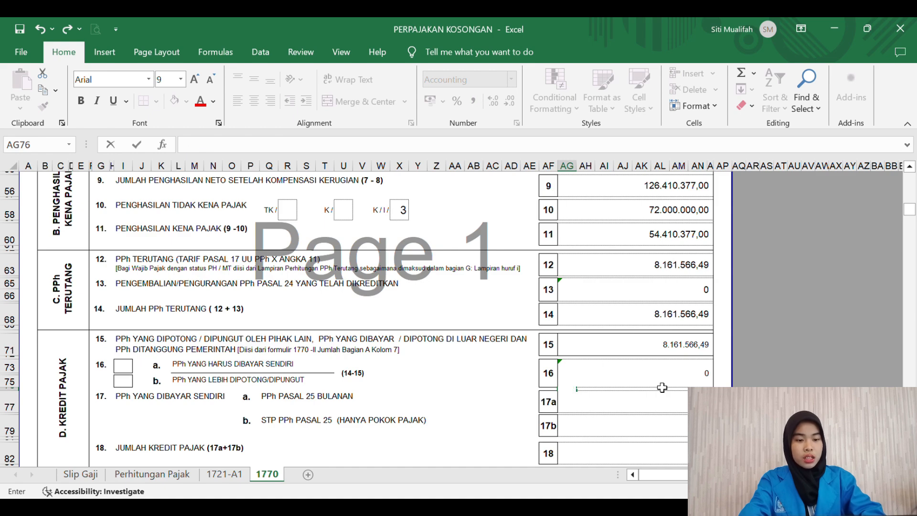
pyautogui.press('Return')
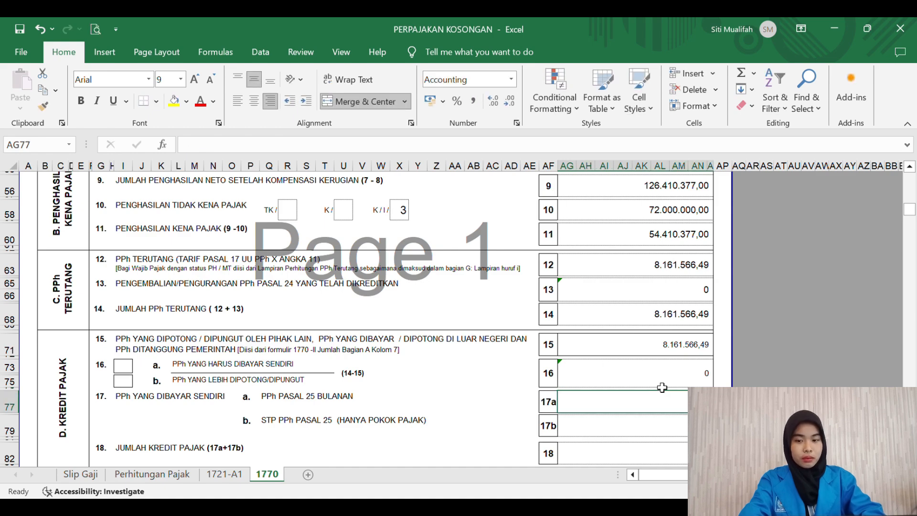
pyautogui.write("'0")
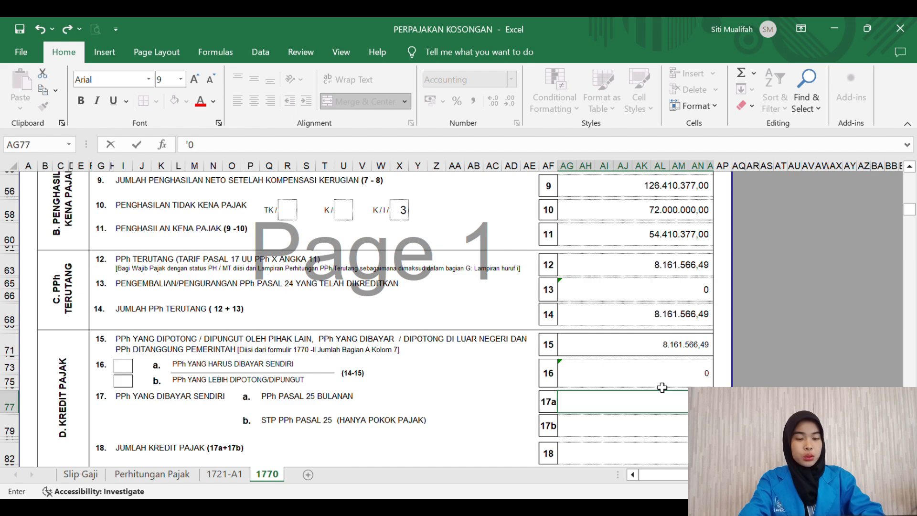
pyautogui.press('Return')
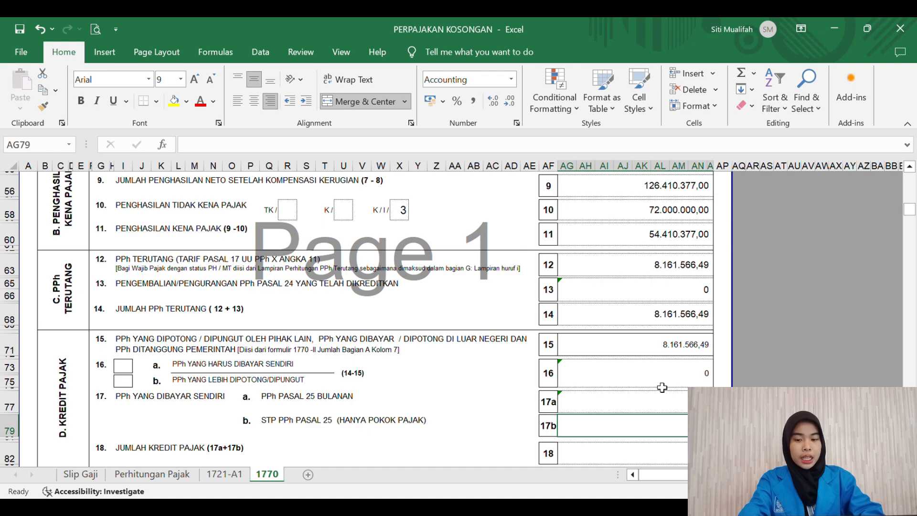
# Step: Enter '0 for lines 17b and 19
pyautogui.write("'0")
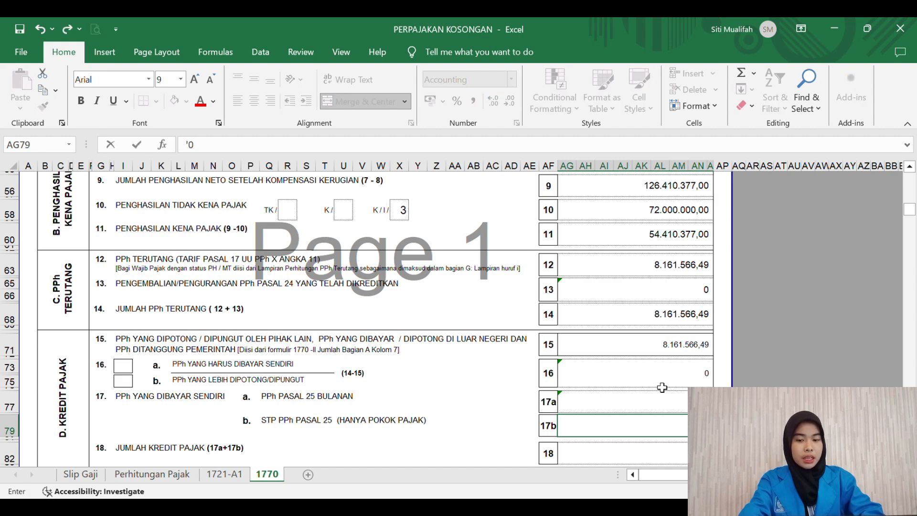
pyautogui.press('Return')
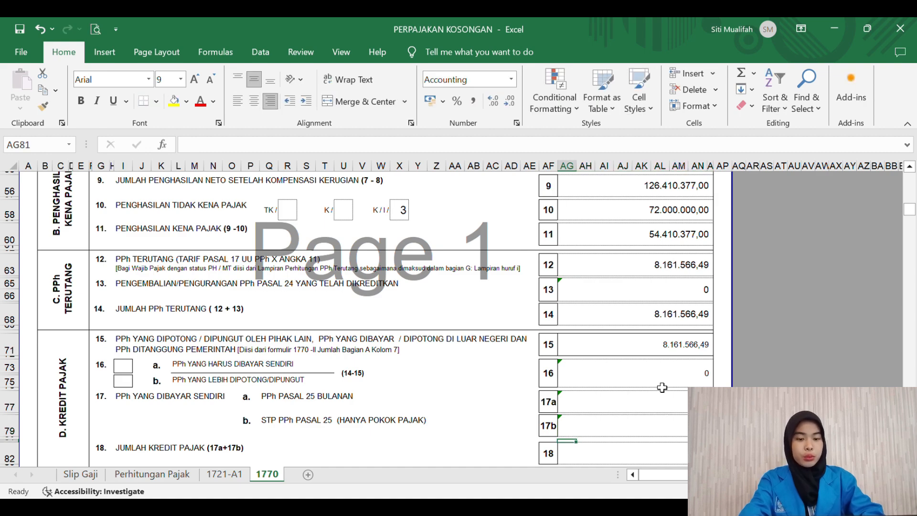
pyautogui.press('Down')
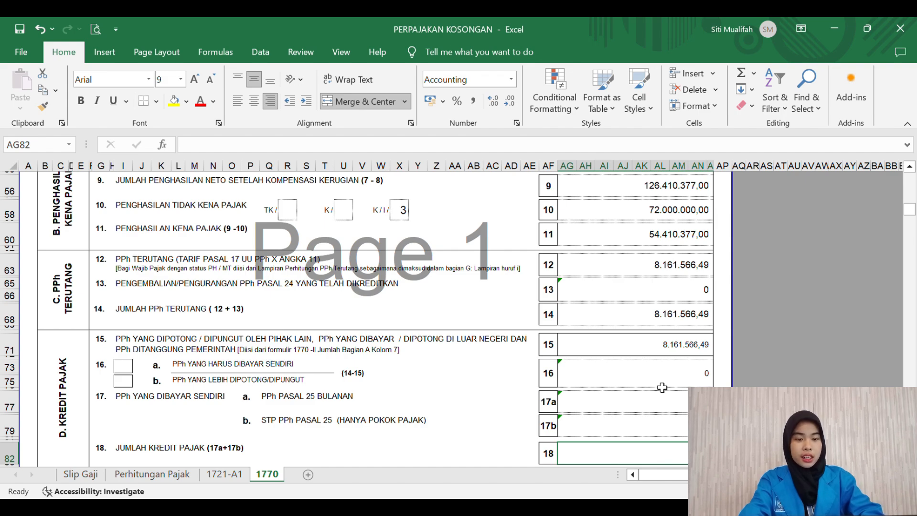
pyautogui.write("'0")
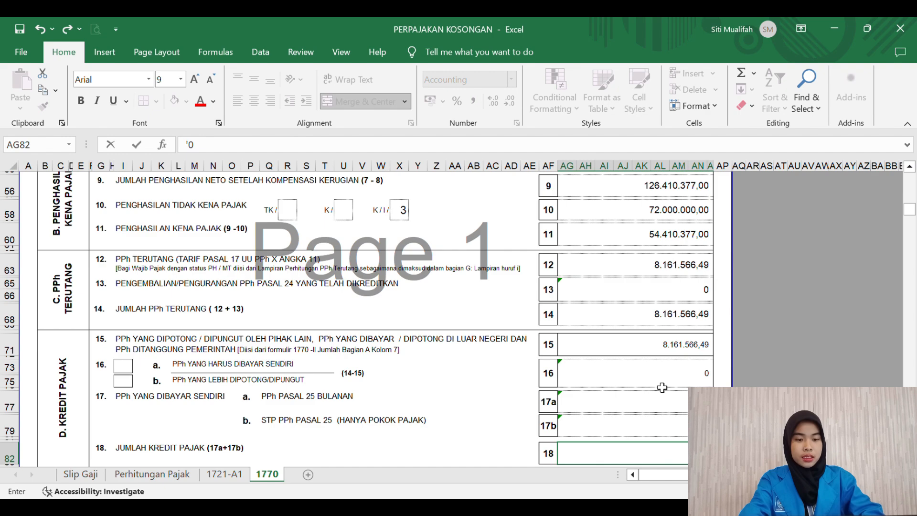
pyautogui.press('Return')
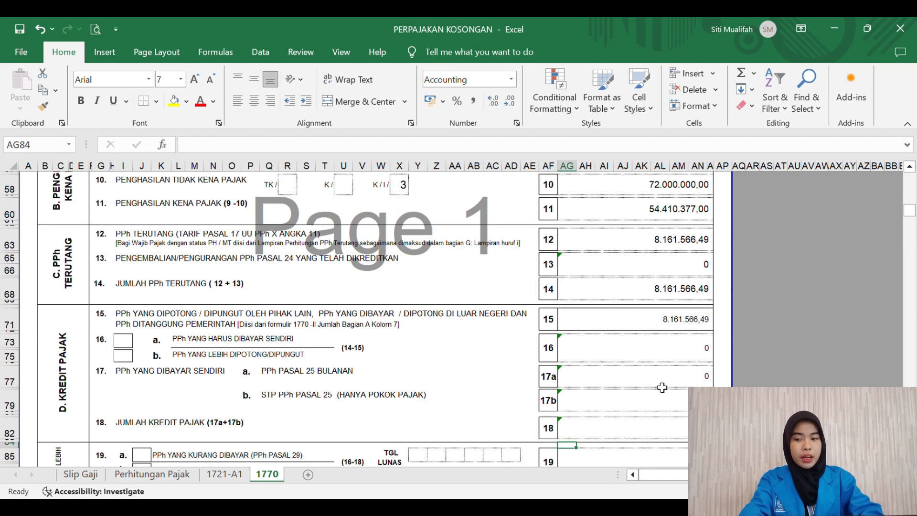
pyautogui.press('Down')
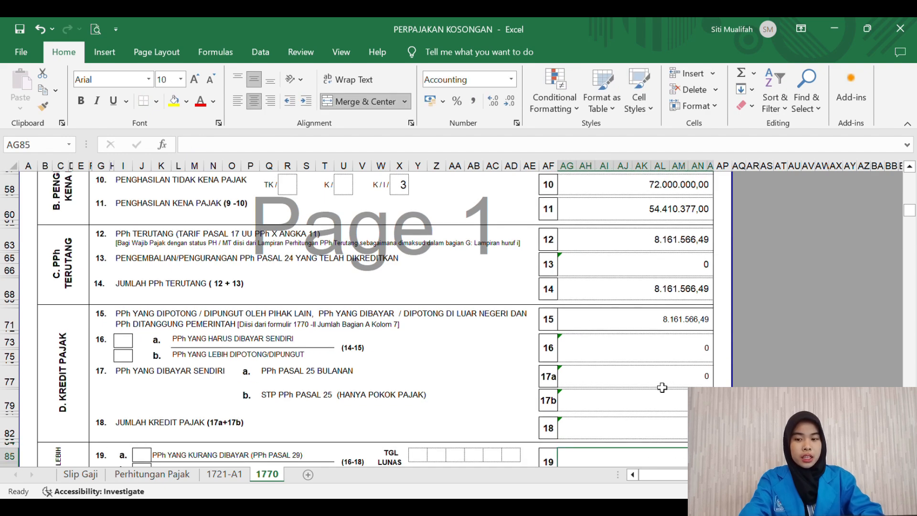
pyautogui.write("'0")
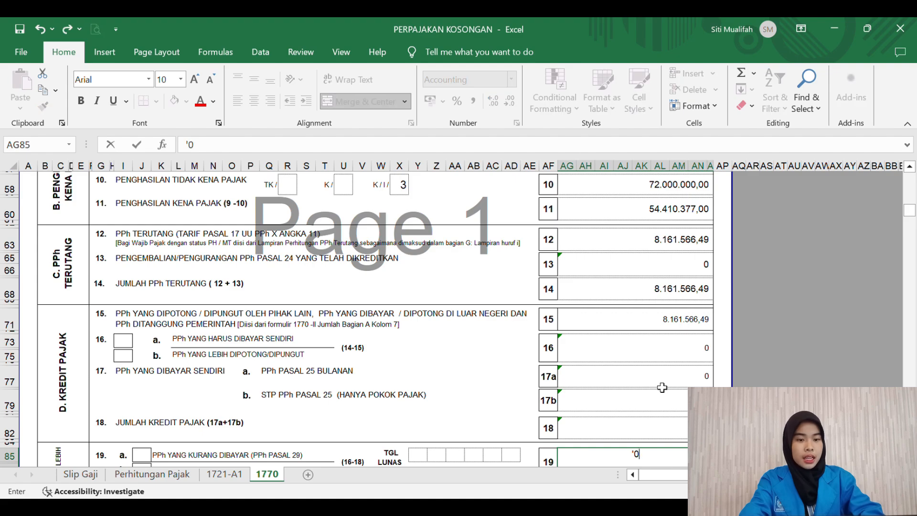
pyautogui.press('Return')
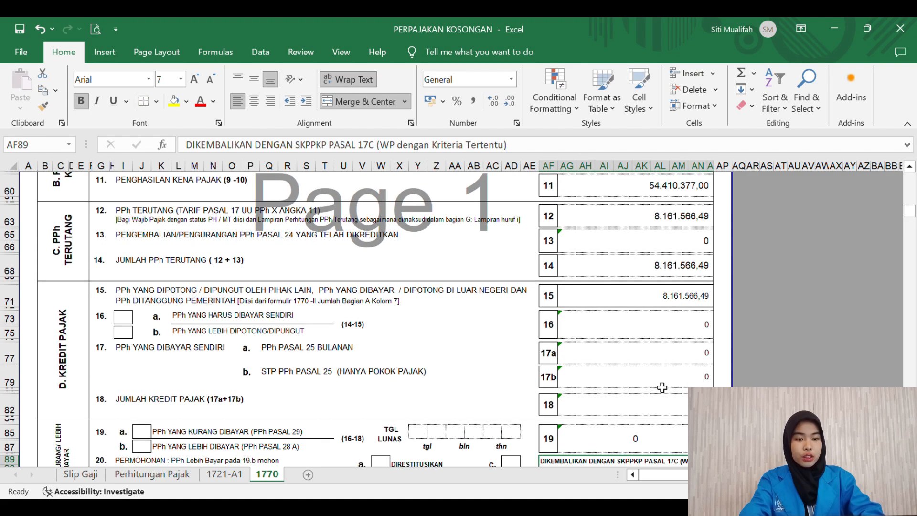
# Step: Enter '0 in AG96 as the line 21 PPh Pasal 25 instalment
pyautogui.scroll(-4, 662, 387)
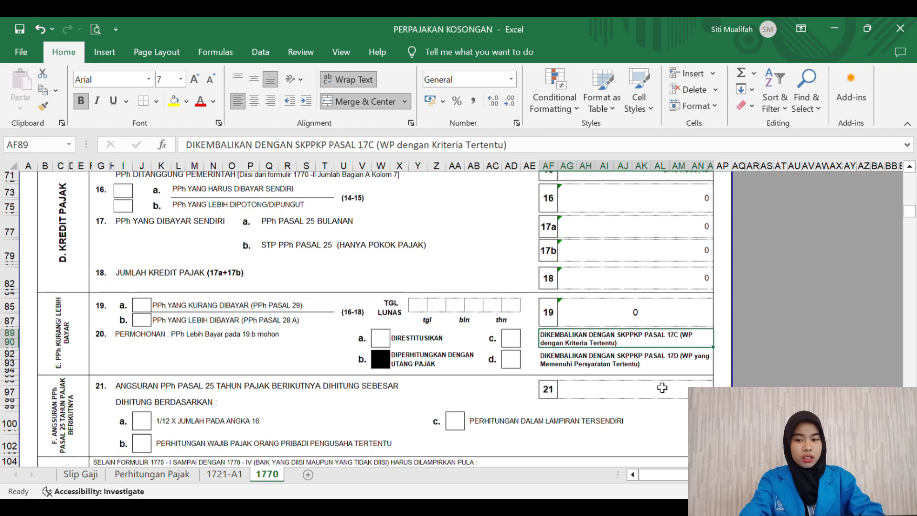
pyautogui.scroll(-1, 662, 387)
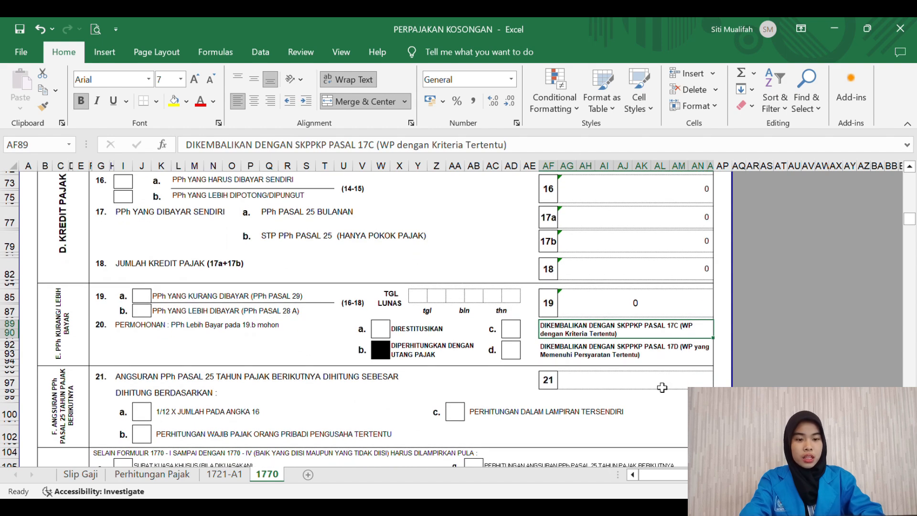
pyautogui.click(662, 388)
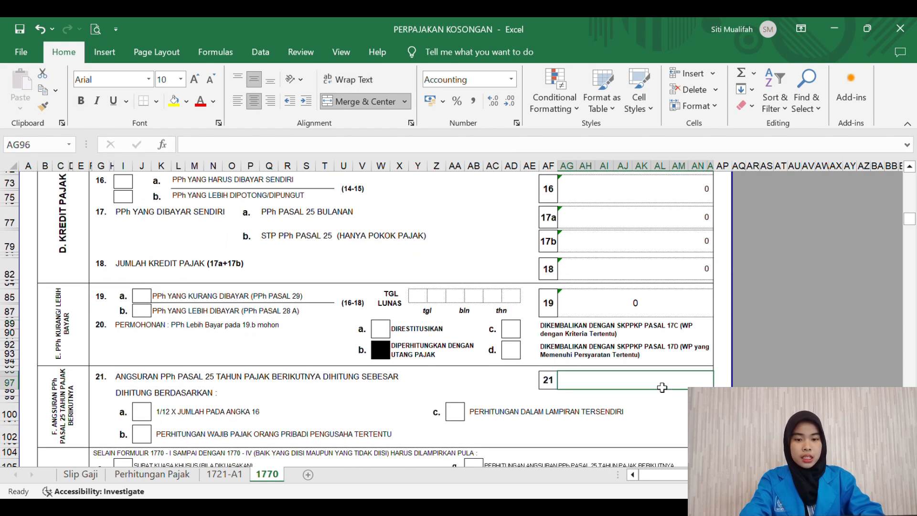
pyautogui.write("'0")
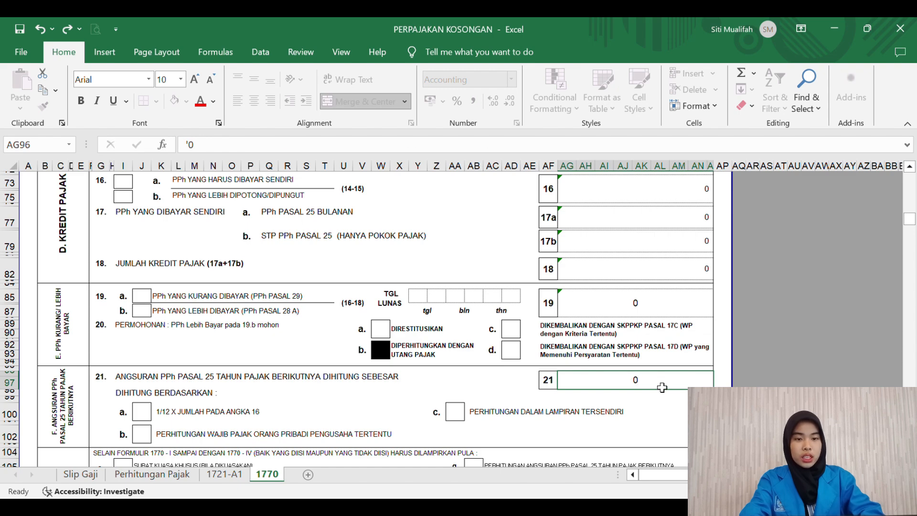
pyautogui.press('Return')
pyautogui.press('Return')
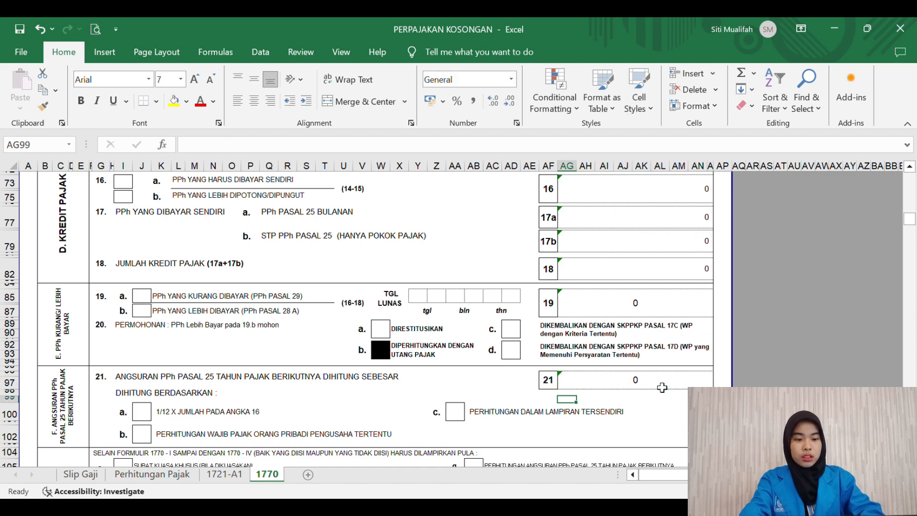
pyautogui.scroll(-4, 662, 387)
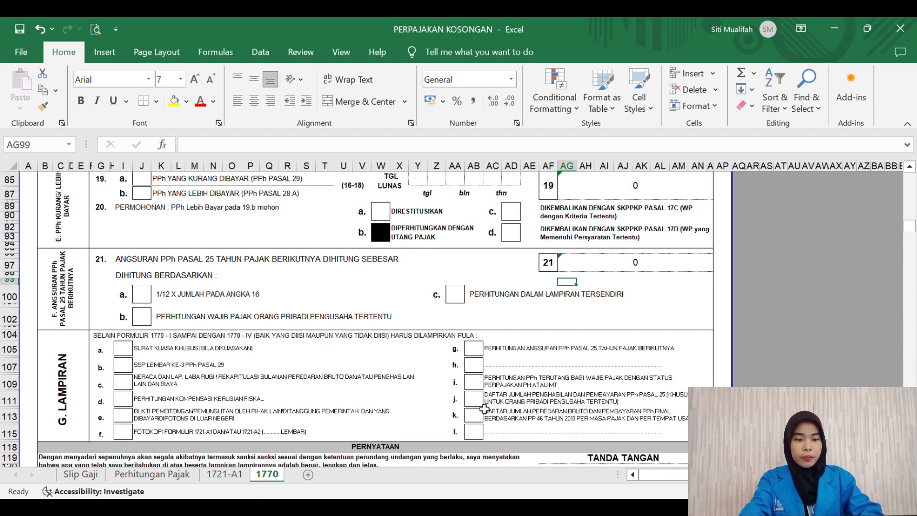
# Step: Mark the WAJIB PAJAK declaration box in I122 with an X
pyautogui.scroll(-2, 484, 409)
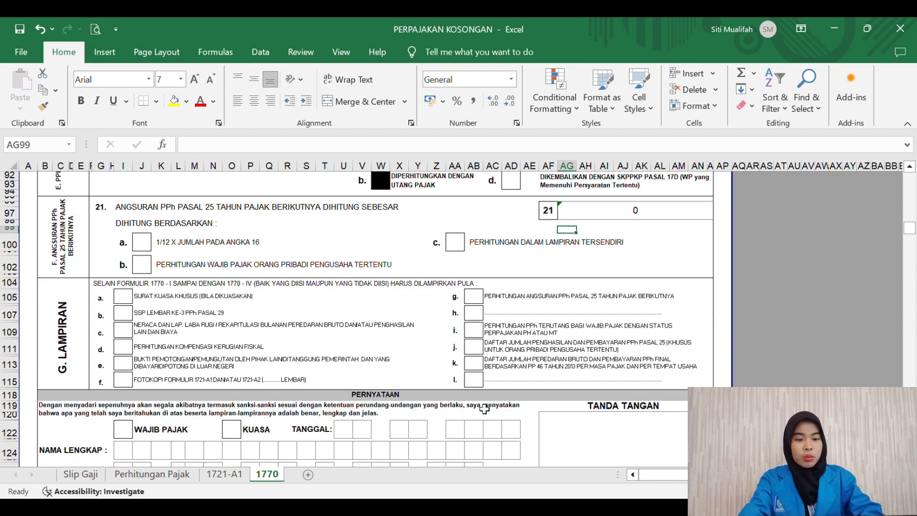
pyautogui.scroll(-2, 190, 371)
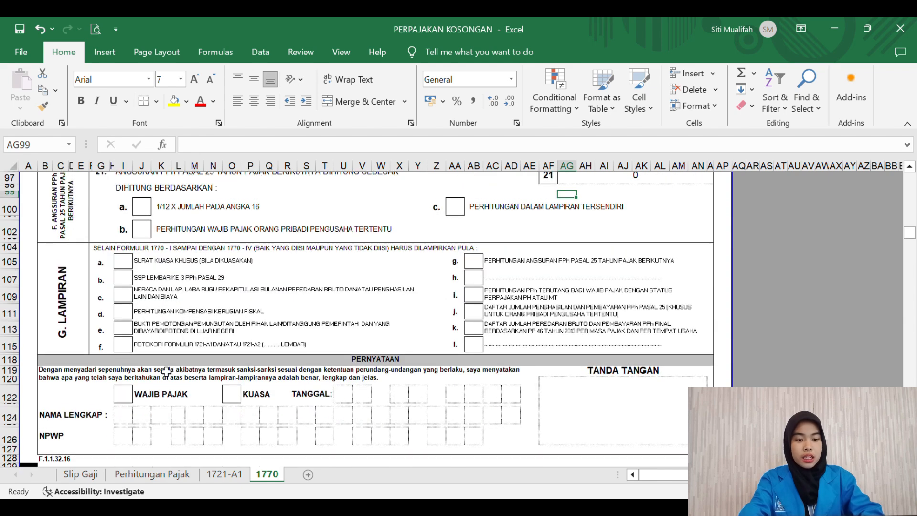
pyautogui.click(124, 401)
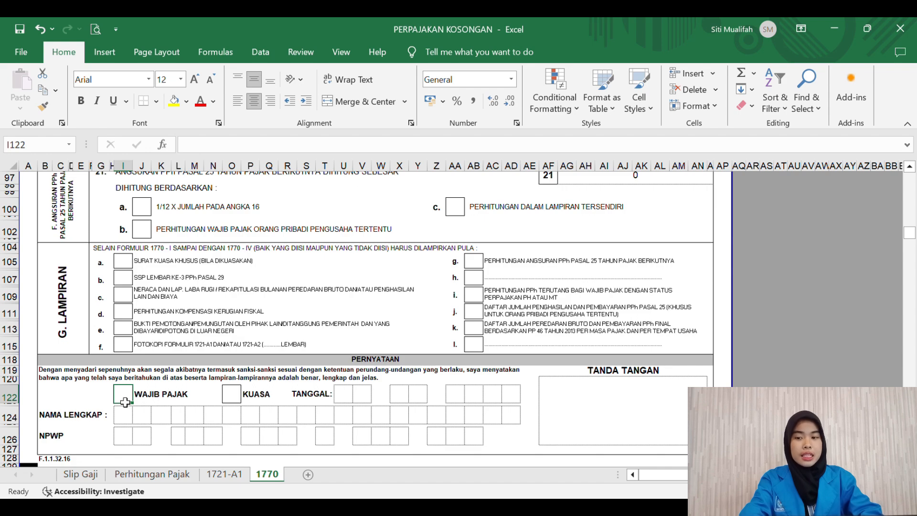
pyautogui.write('X')
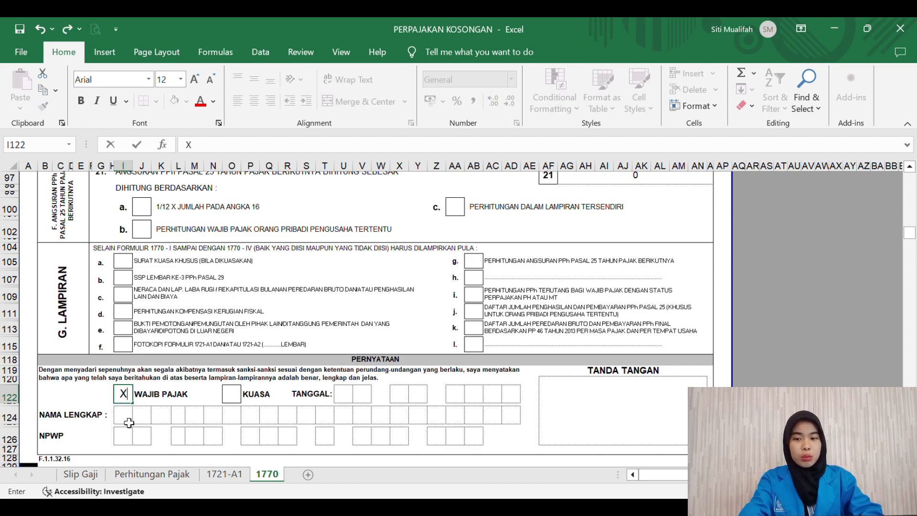
# Step: Type the taxpayer's full name one letter per box from I124
pyautogui.click(129, 423)
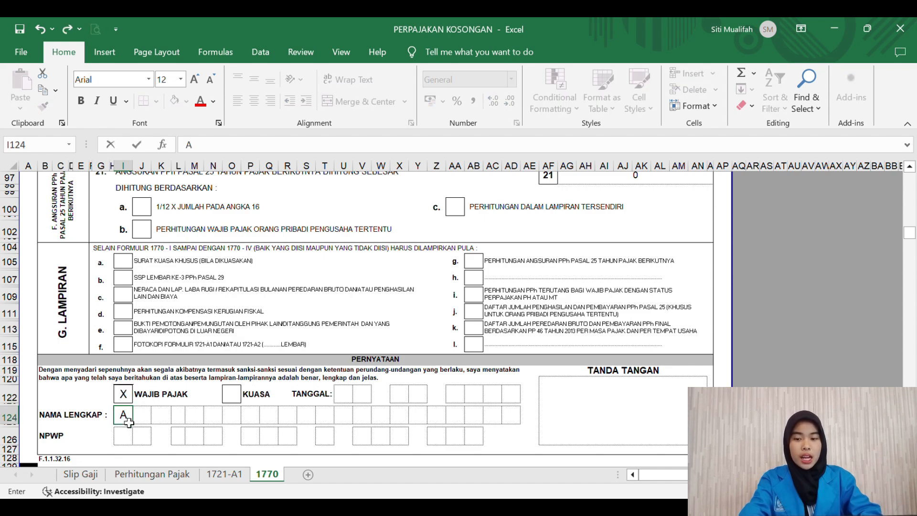
pyautogui.press('Right')
pyautogui.press('Right')
pyautogui.press('Right')
pyautogui.press('Right')
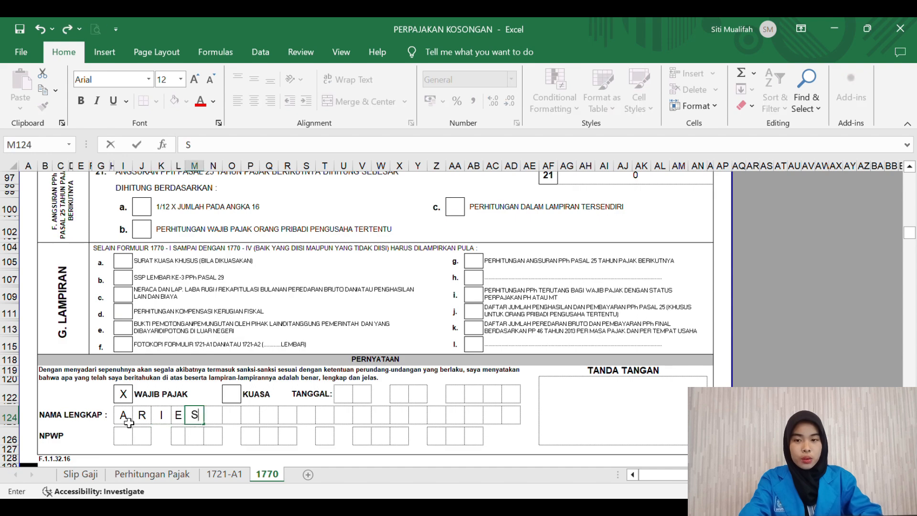
pyautogui.press('Right')
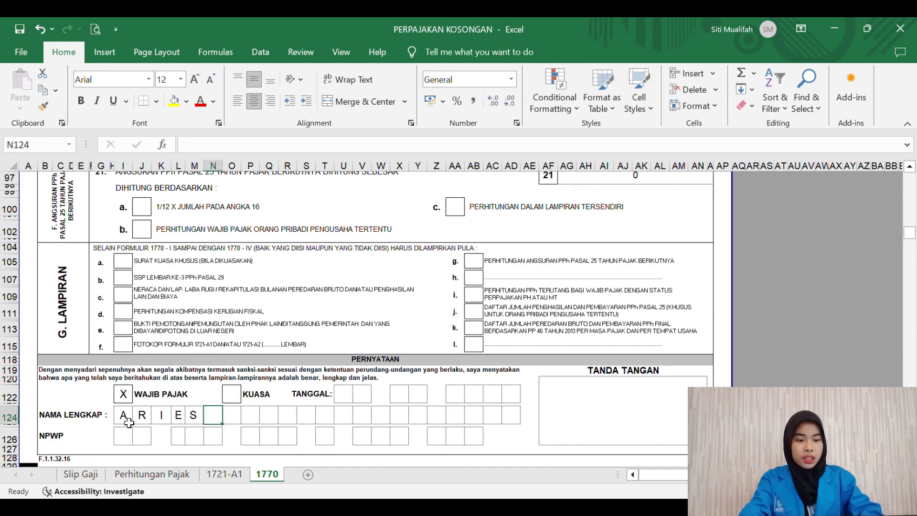
pyautogui.press('Right')
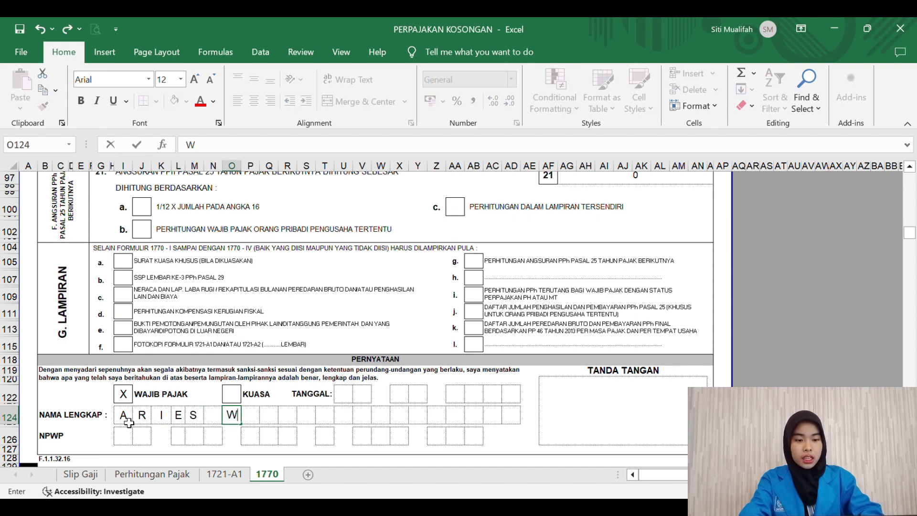
pyautogui.press('Right')
pyautogui.press('Right')
pyautogui.press('Right')
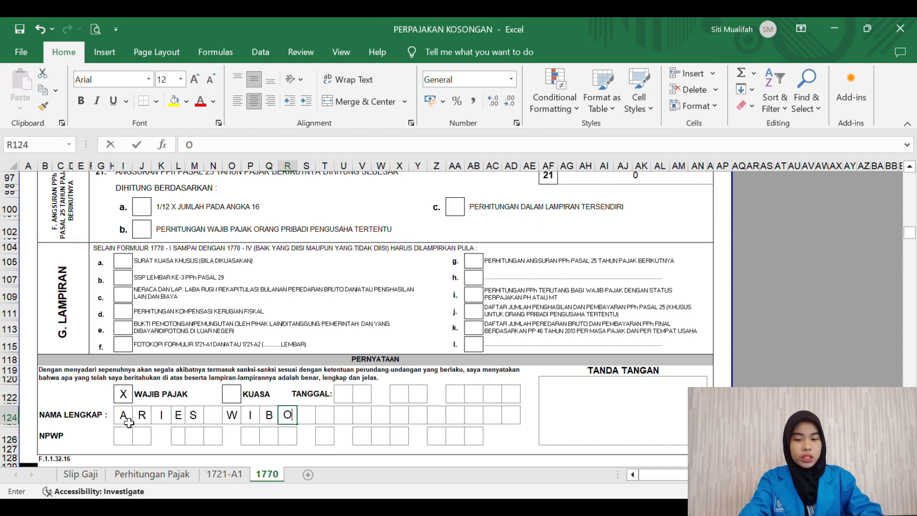
pyautogui.press('Right')
pyautogui.press('Right')
# Step: Enter the declaration date 01 01 2021, one digit per box, correcting the month entry
pyautogui.write('O')
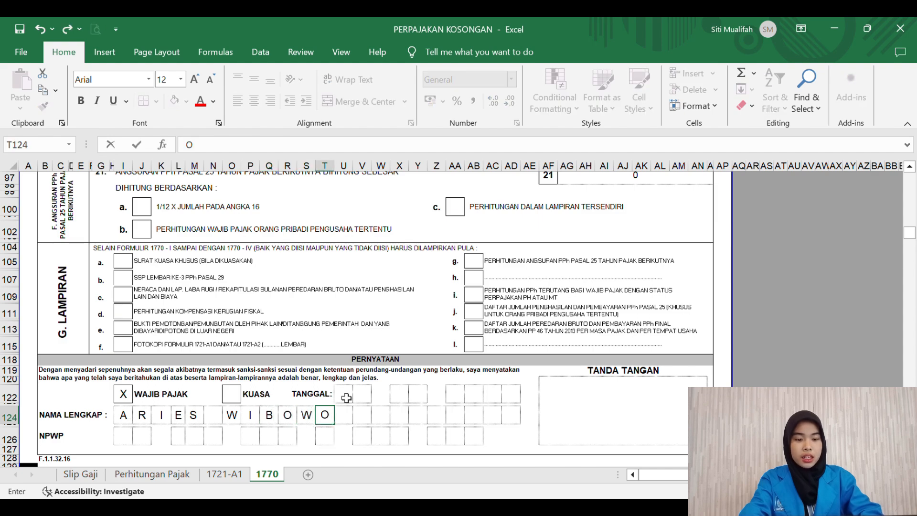
pyautogui.click(346, 397)
pyautogui.write('0')
pyautogui.press('Right')
pyautogui.write('1')
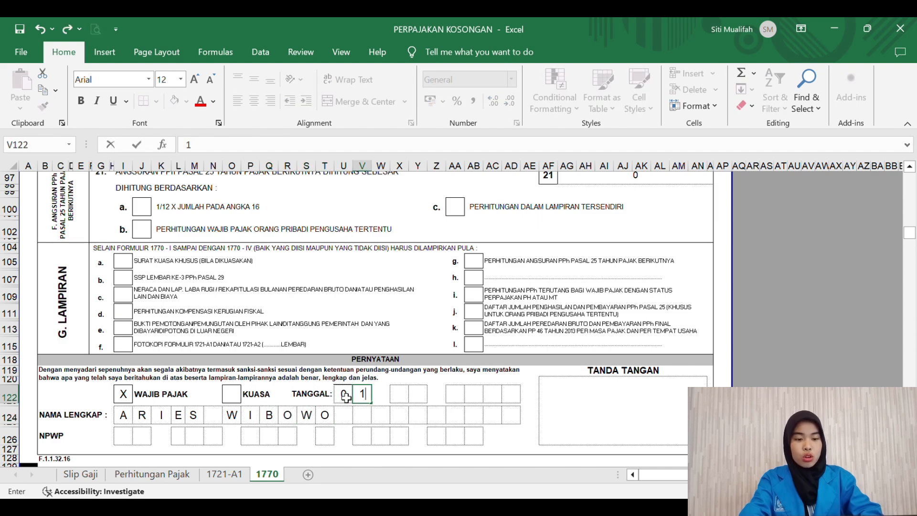
pyautogui.press('Right')
pyautogui.press('Right')
pyautogui.write('1')
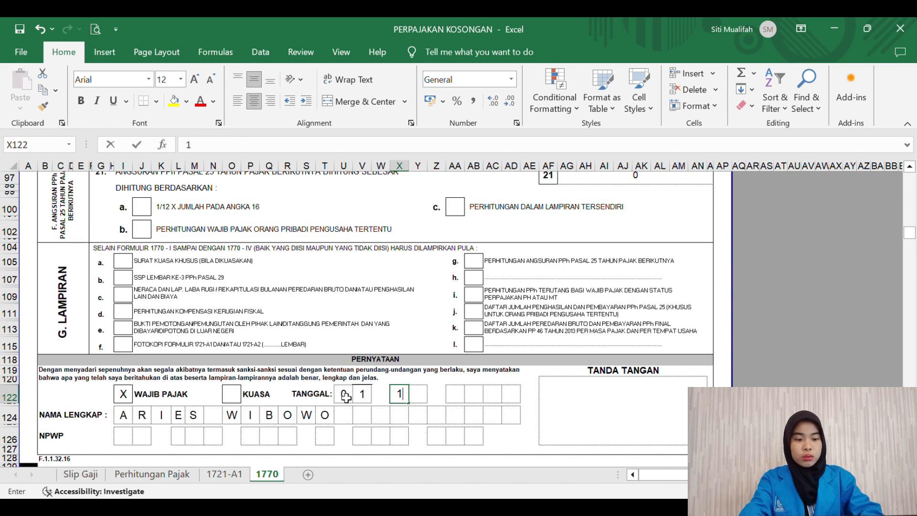
pyautogui.press('Right')
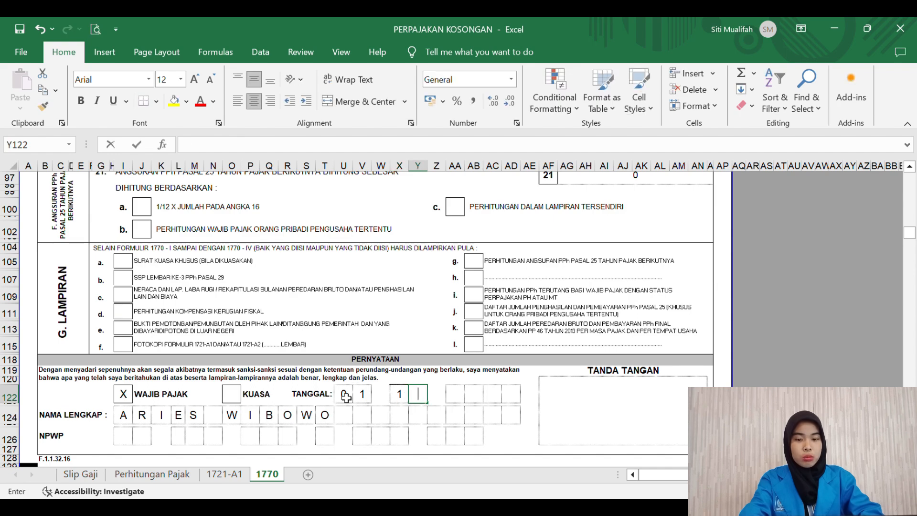
pyautogui.press('Left')
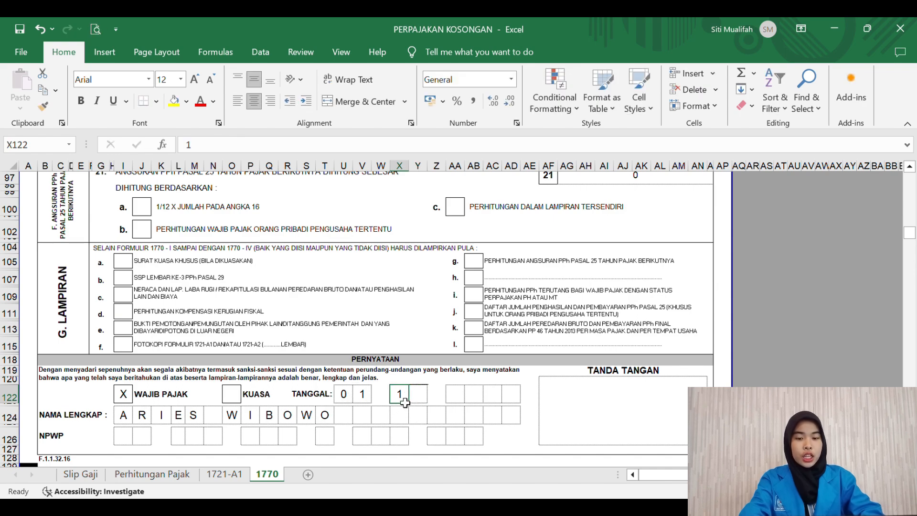
pyautogui.write('0')
pyautogui.press('Right')
pyautogui.write('1')
pyautogui.press('Right')
pyautogui.press('Right')
pyautogui.write('2')
pyautogui.press('Right')
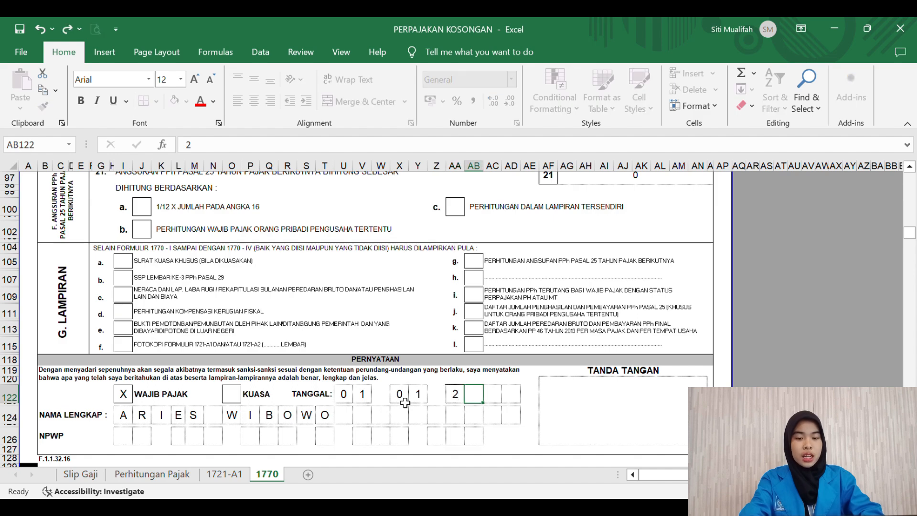
pyautogui.write('0')
pyautogui.press('Right')
pyautogui.write('2')
pyautogui.press('Right')
pyautogui.write('1')
# Step: Enter the taxpayer's NPWP number one digit per box across all digit groups
pyautogui.click(126, 436)
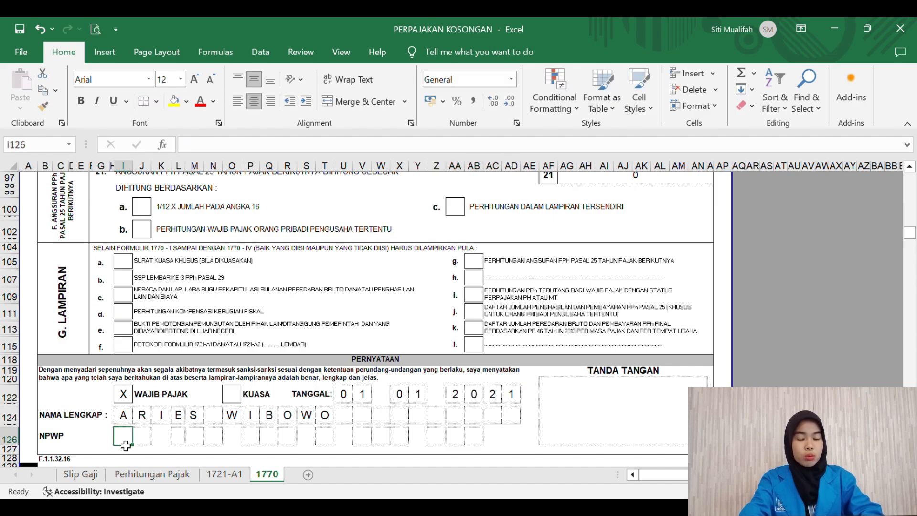
pyautogui.press('Right')
pyautogui.press('Right')
pyautogui.press('Right')
pyautogui.press('Right')
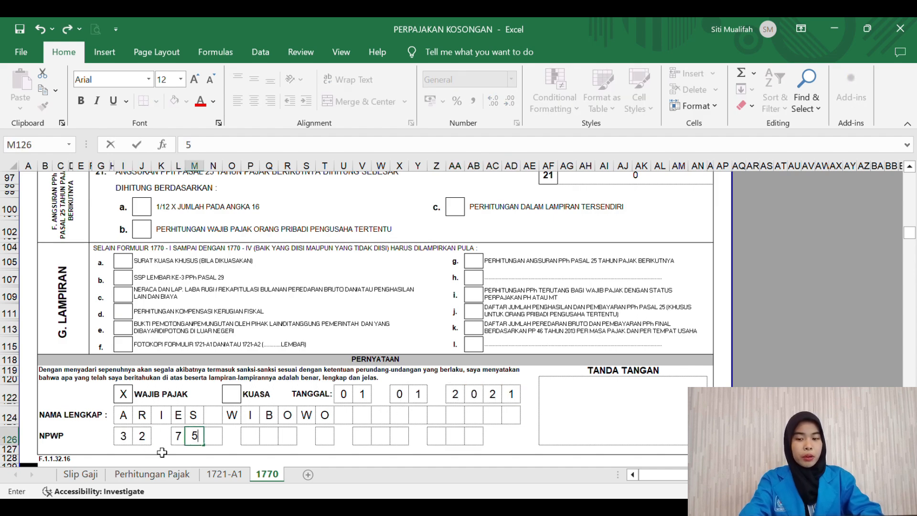
pyautogui.press('Right')
pyautogui.press('Right')
pyautogui.press('Right')
pyautogui.press('Right')
pyautogui.press('Right')
pyautogui.press('Right')
pyautogui.press('Right')
pyautogui.press('Right')
pyautogui.press('Right')
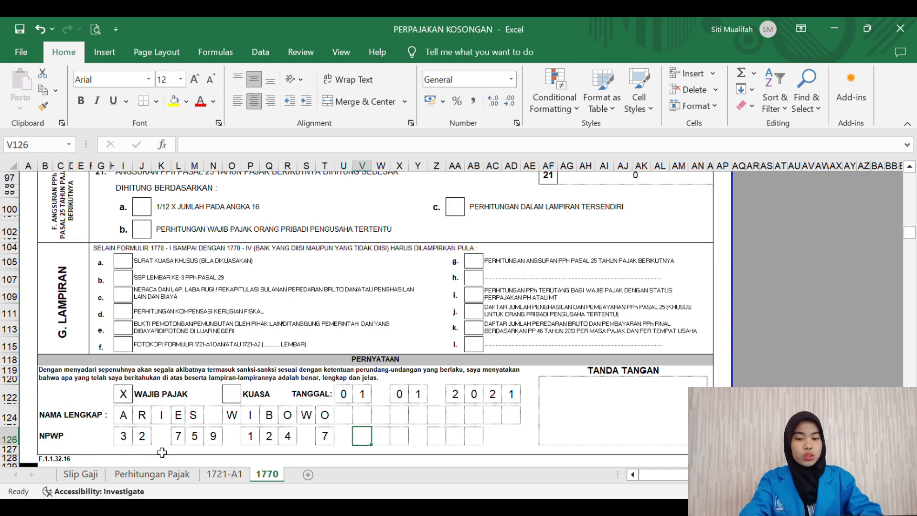
pyautogui.press('Right')
pyautogui.press('Right')
pyautogui.press('Right')
pyautogui.press('Right')
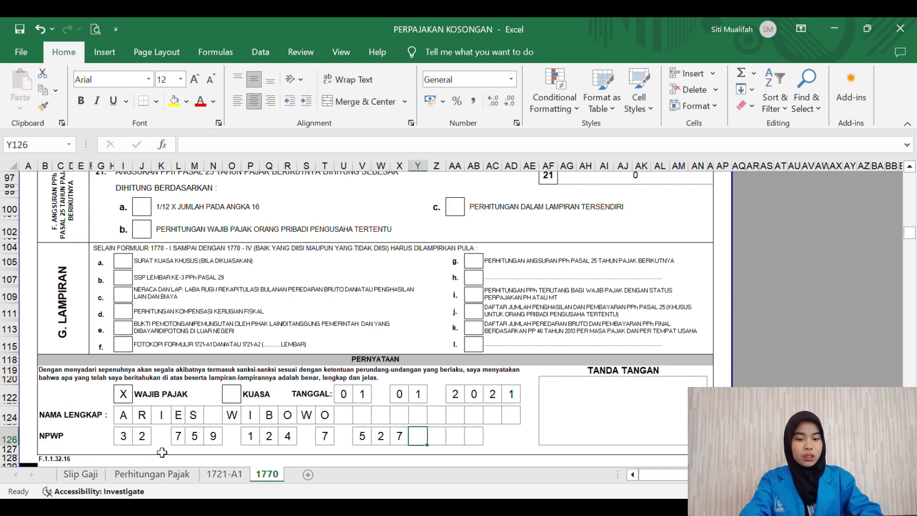
pyautogui.press('Right')
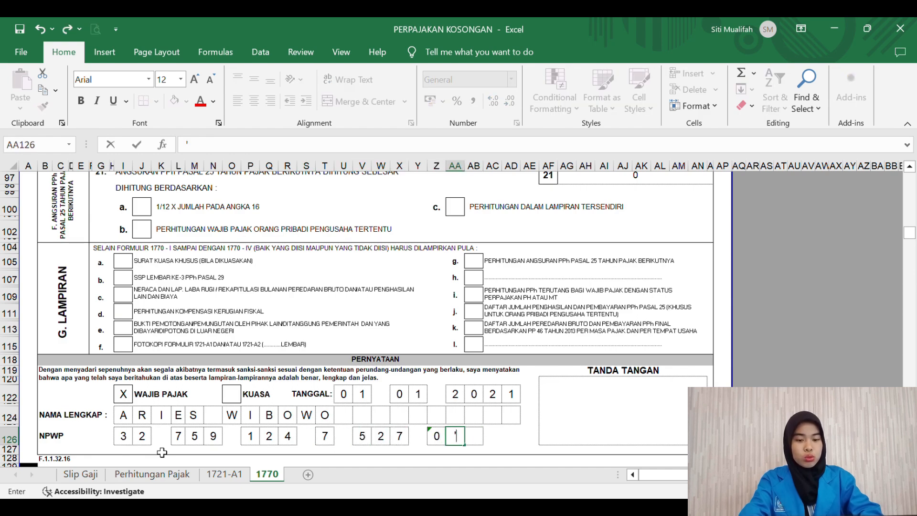
pyautogui.press('Right')
pyautogui.press('Return')
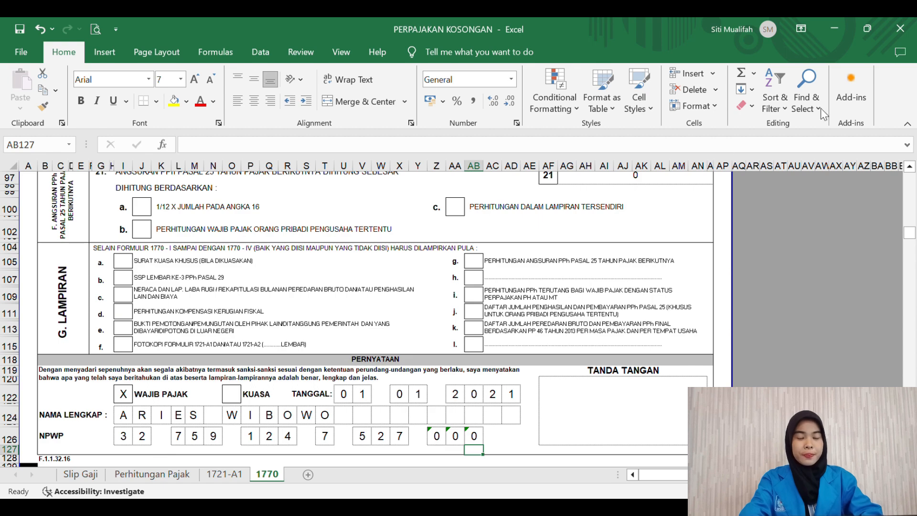